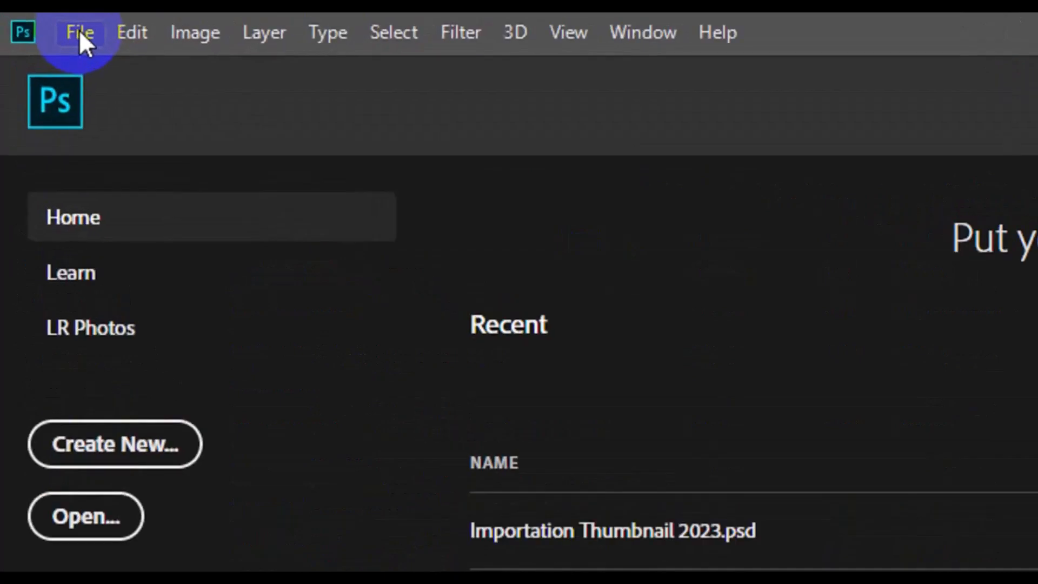
# Step: Create a new document named Modern Business Card, 3.25 by 1.75 inches at 300 pixels/inch, in CMYK Color with white background
pyautogui.click(79, 31)
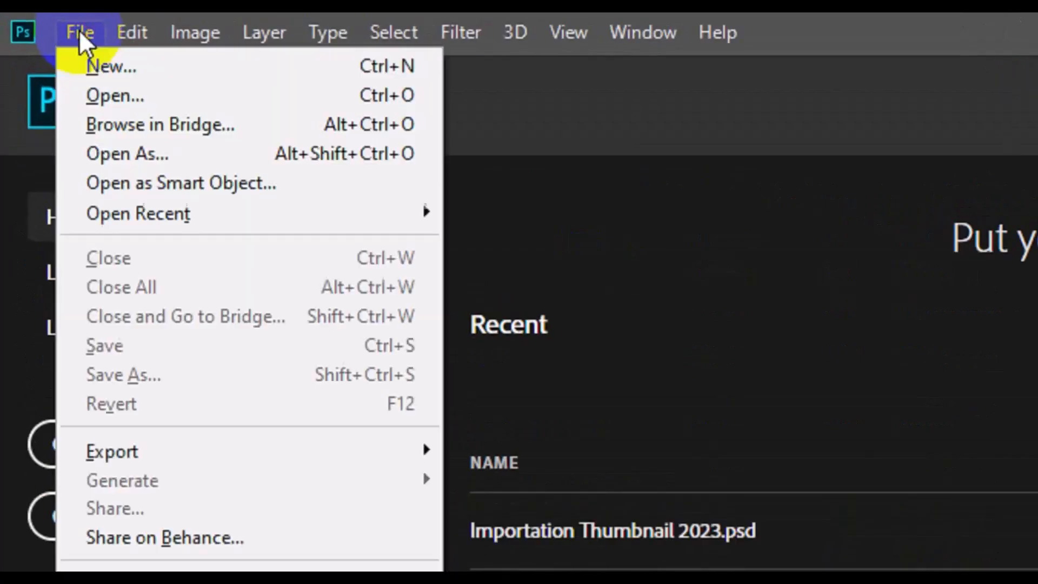
pyautogui.click(116, 65)
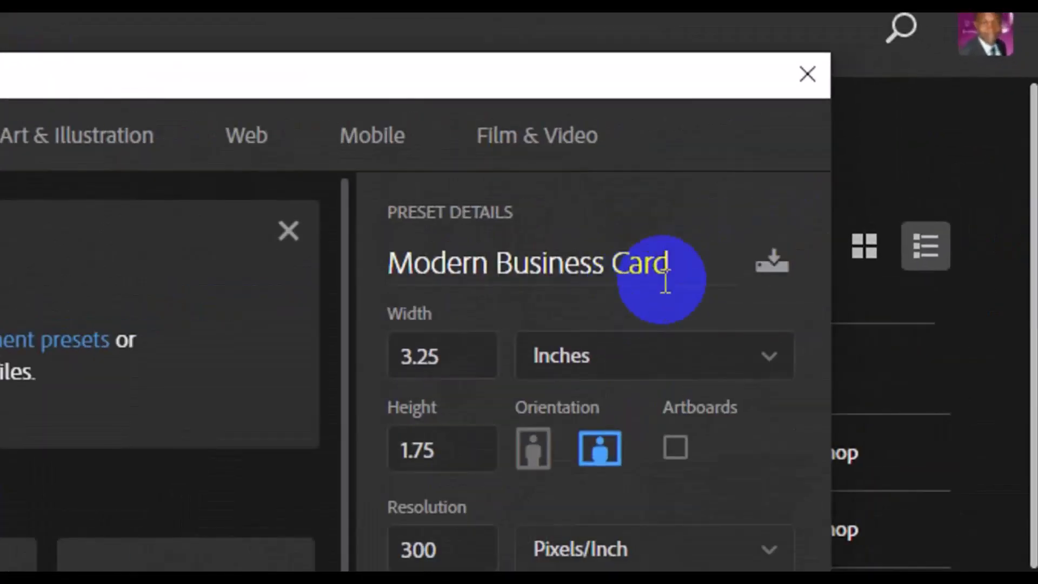
pyautogui.moveTo(678, 273); pyautogui.dragTo(368, 299)
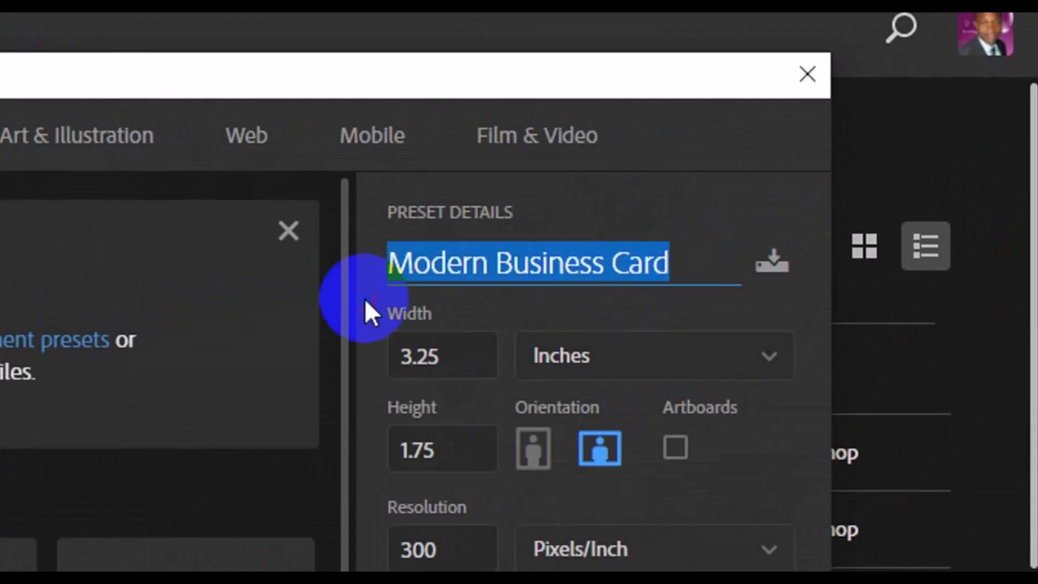
pyautogui.moveTo(471, 370); pyautogui.dragTo(384, 361)
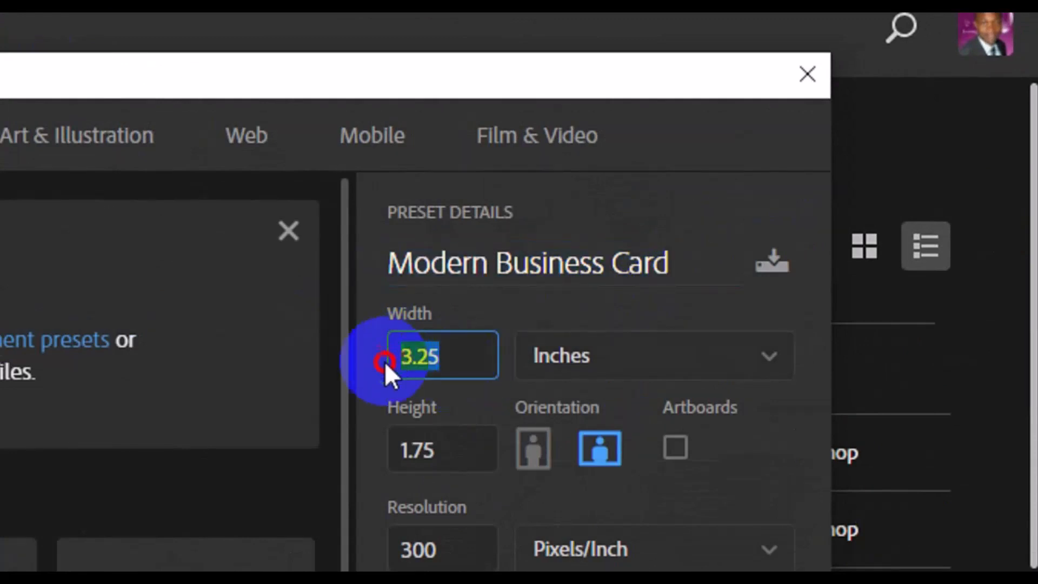
pyautogui.moveTo(454, 454); pyautogui.dragTo(353, 460)
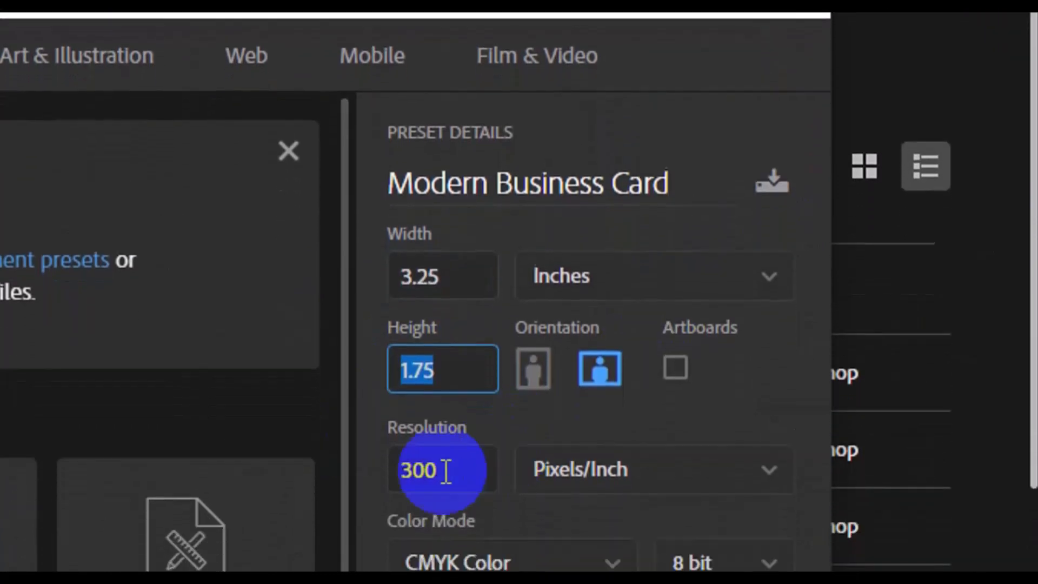
pyautogui.moveTo(424, 432); pyautogui.dragTo(372, 432)
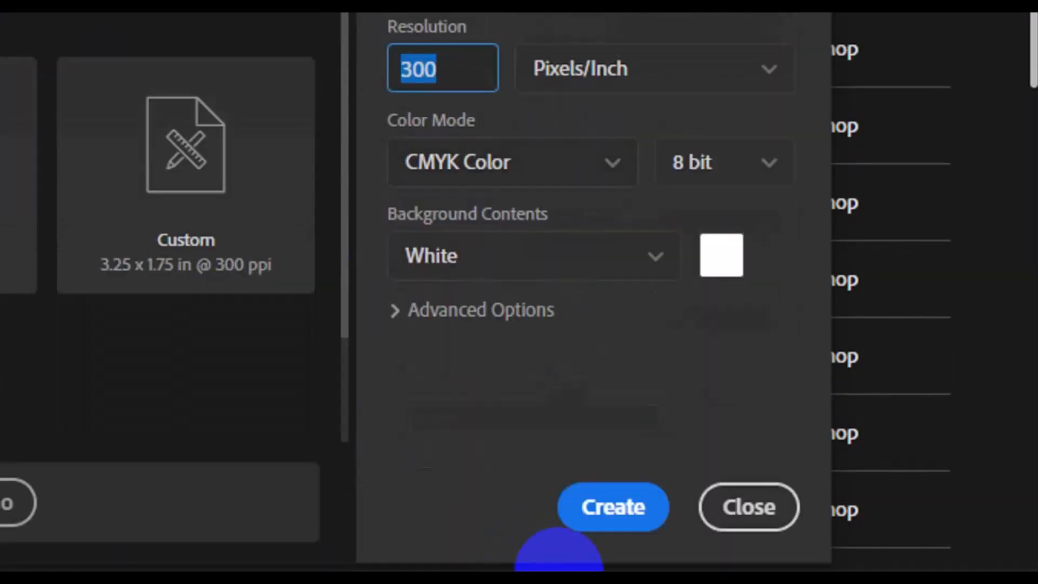
pyautogui.click(641, 511)
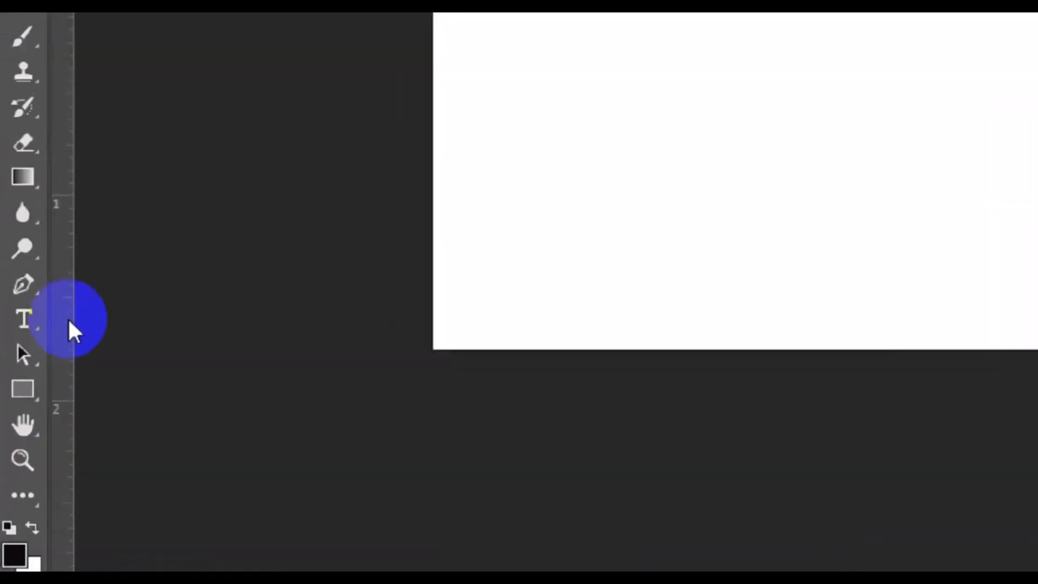
# Step: Place ruler guides along all four edges of the blank card canvas
pyautogui.moveTo(38, 415); pyautogui.dragTo(134, 412)
pyautogui.moveTo(273, 293); pyautogui.dragTo(497, 276)
pyautogui.moveTo(389, 92); pyautogui.dragTo(401, 230)
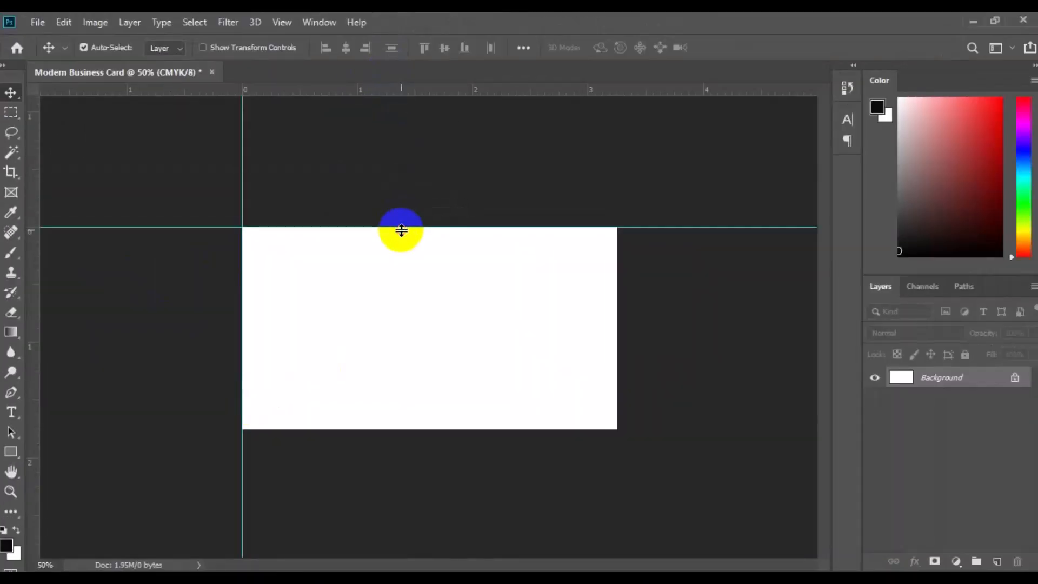
pyautogui.moveTo(431, 92); pyautogui.dragTo(431, 429)
pyautogui.moveTo(41, 389); pyautogui.dragTo(617, 352)
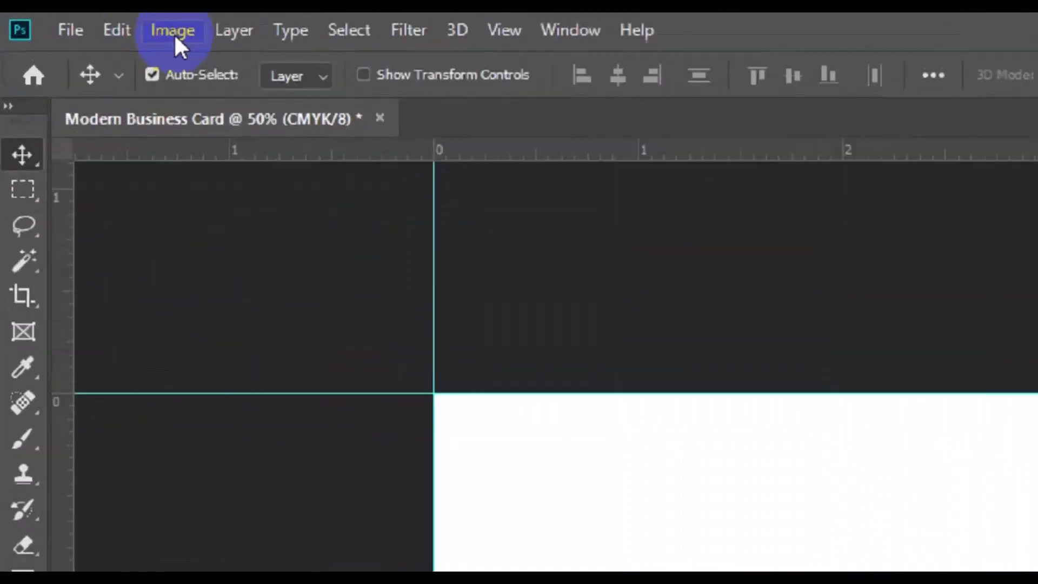
# Step: Enlarge the canvas by a relative 0.25 inches in both width and height, anchored at the centre
pyautogui.click(195, 34)
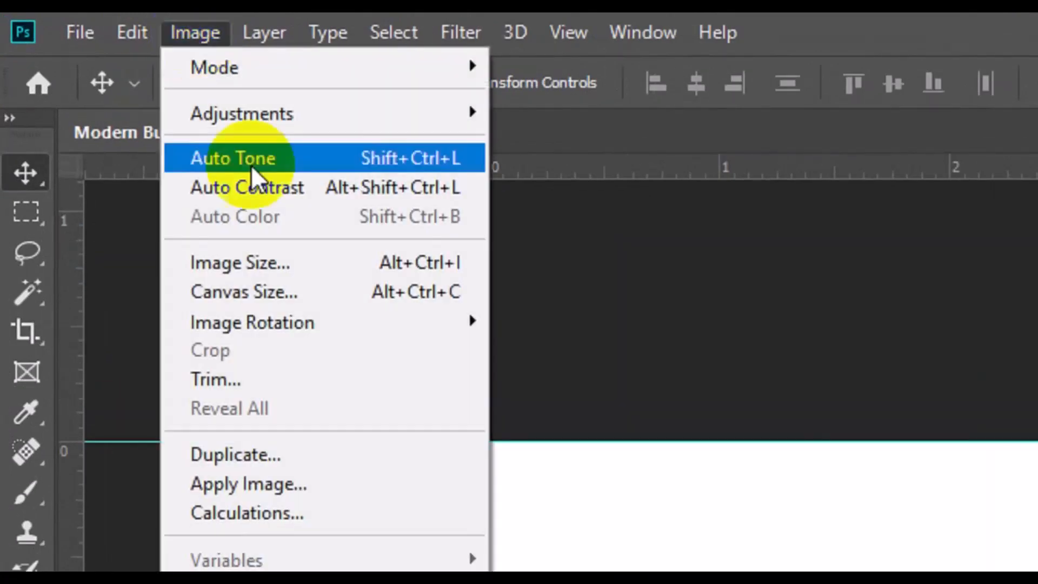
pyautogui.click(271, 289)
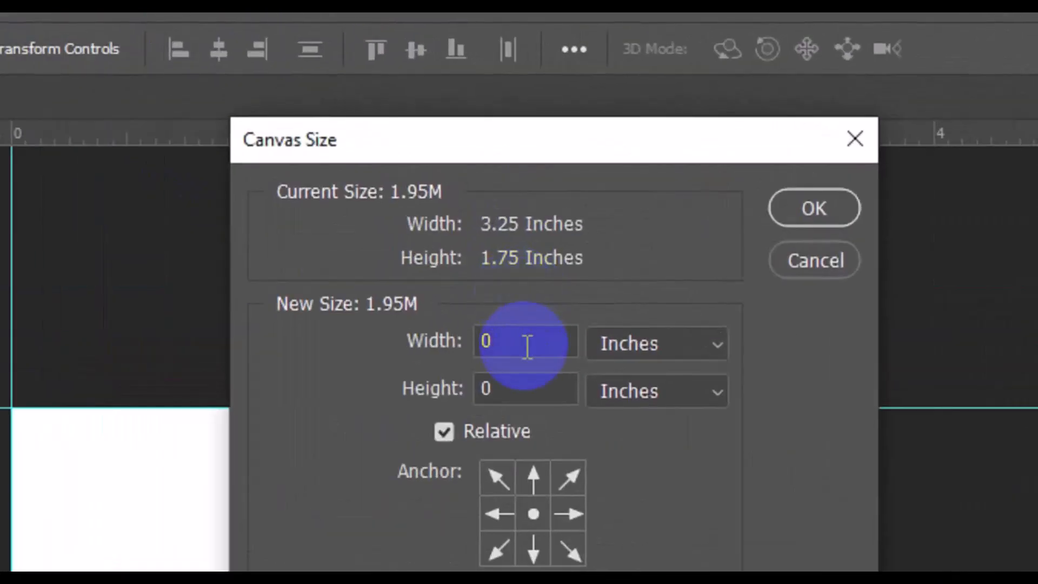
pyautogui.click(527, 348)
pyautogui.write('.25')
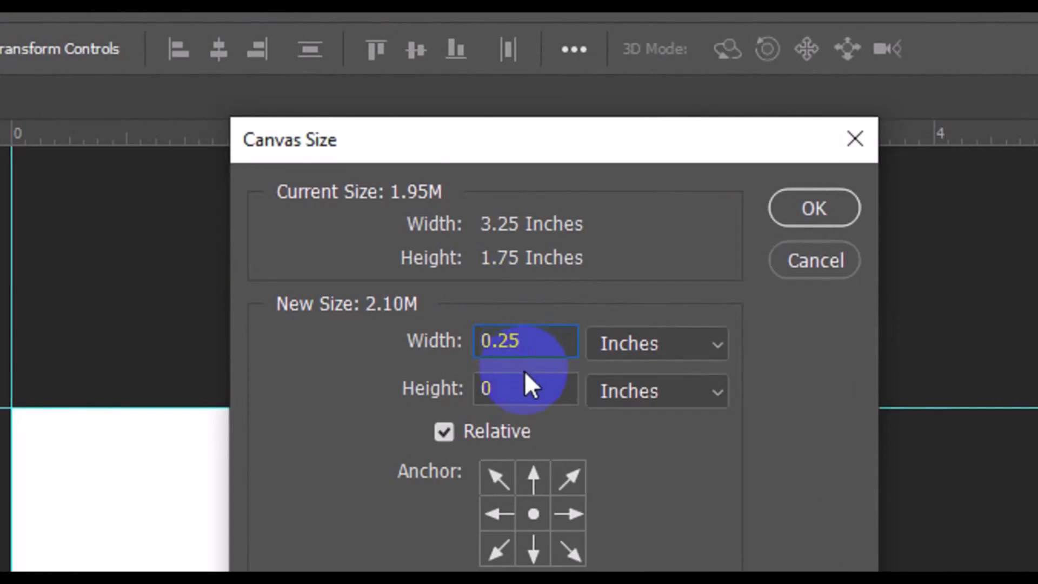
pyautogui.click(527, 385)
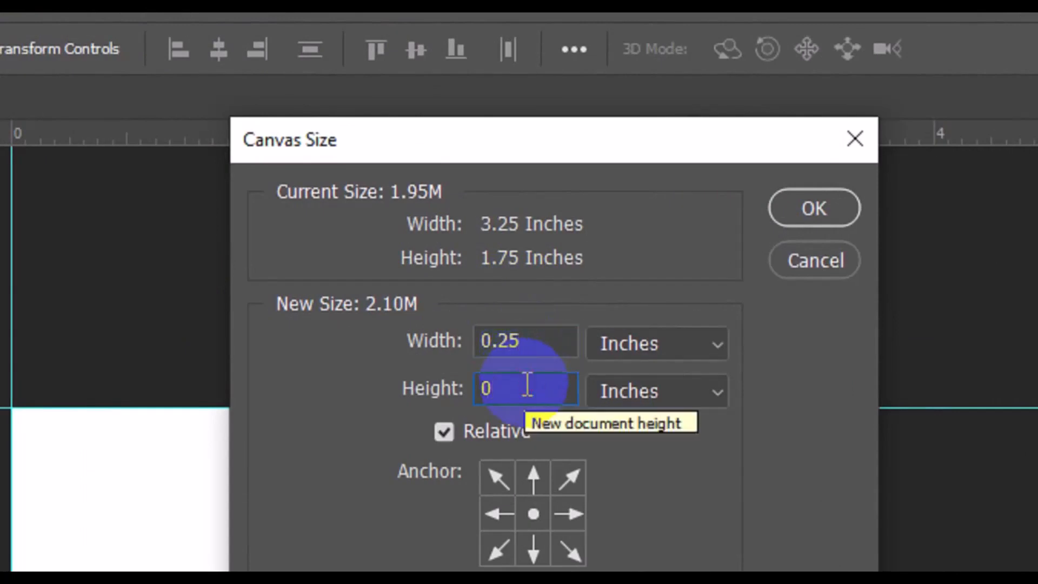
pyautogui.write('.')
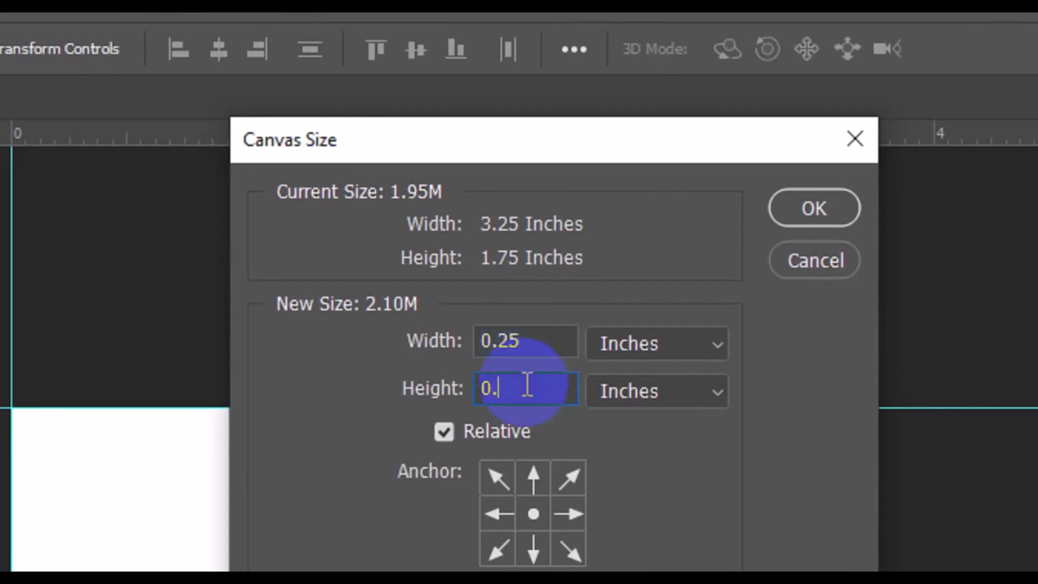
pyautogui.write('25')
pyautogui.click(832, 207)
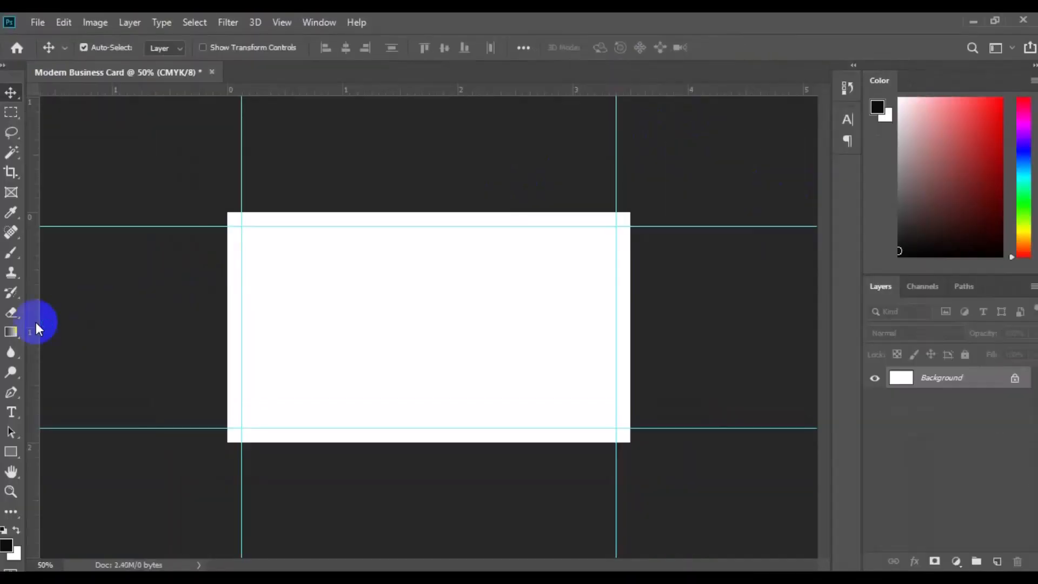
# Step: Add a second set of guides along the four outer edges of the enlarged canvas
pyautogui.moveTo(36, 323); pyautogui.dragTo(227, 370)
pyautogui.moveTo(406, 309); pyautogui.dragTo(458, 296)
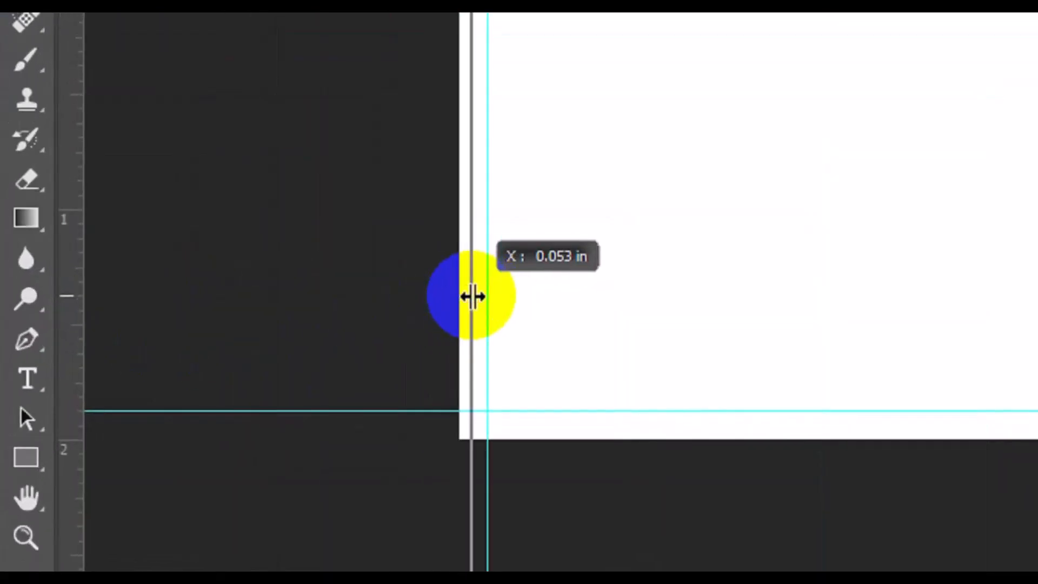
pyautogui.moveTo(422, 91); pyautogui.dragTo(430, 212)
pyautogui.moveTo(443, 91); pyautogui.dragTo(435, 442)
pyautogui.moveTo(35, 385); pyautogui.dragTo(630, 394)
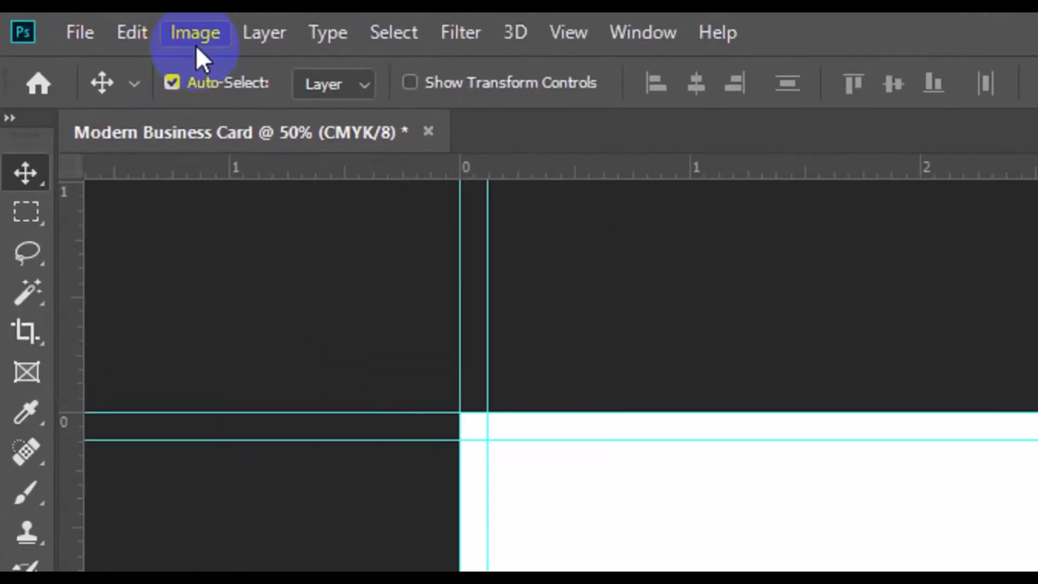
# Step: Extend the canvas by another relative 0.25 inches in width and height beyond the outer guides
pyautogui.click(196, 46)
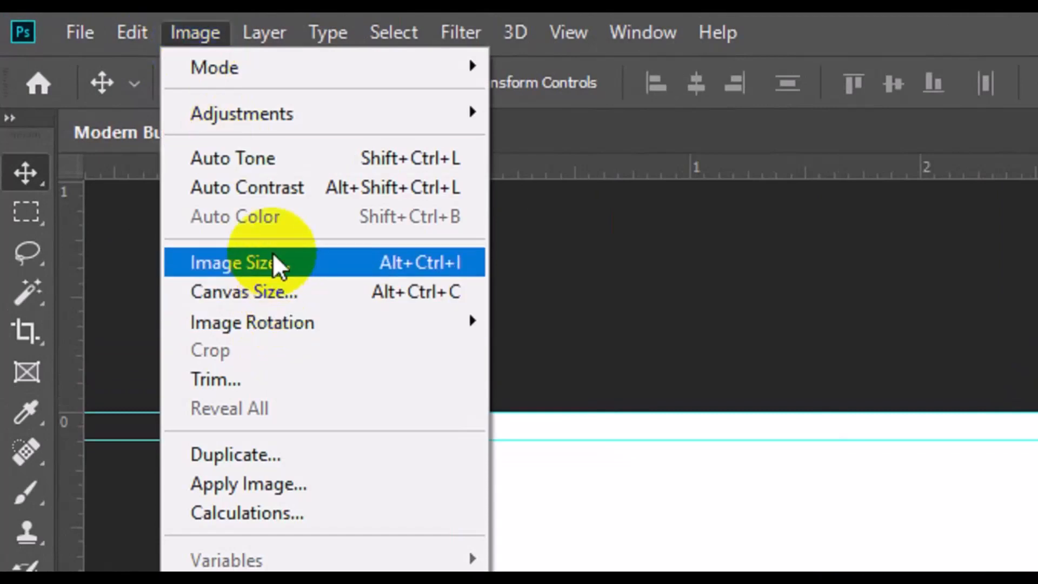
pyautogui.click(272, 288)
pyautogui.click(1001, 378)
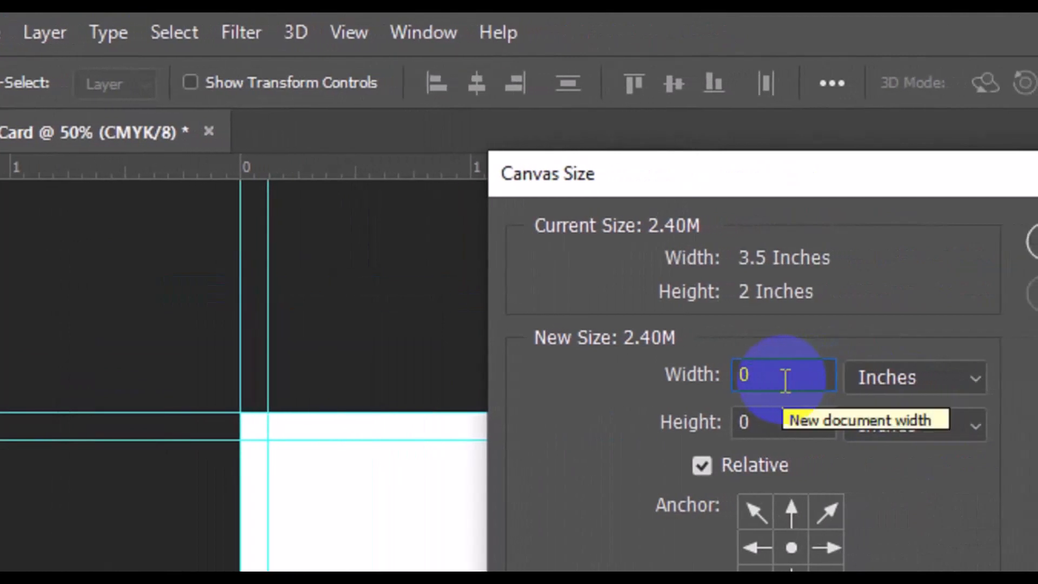
pyautogui.write('.25')
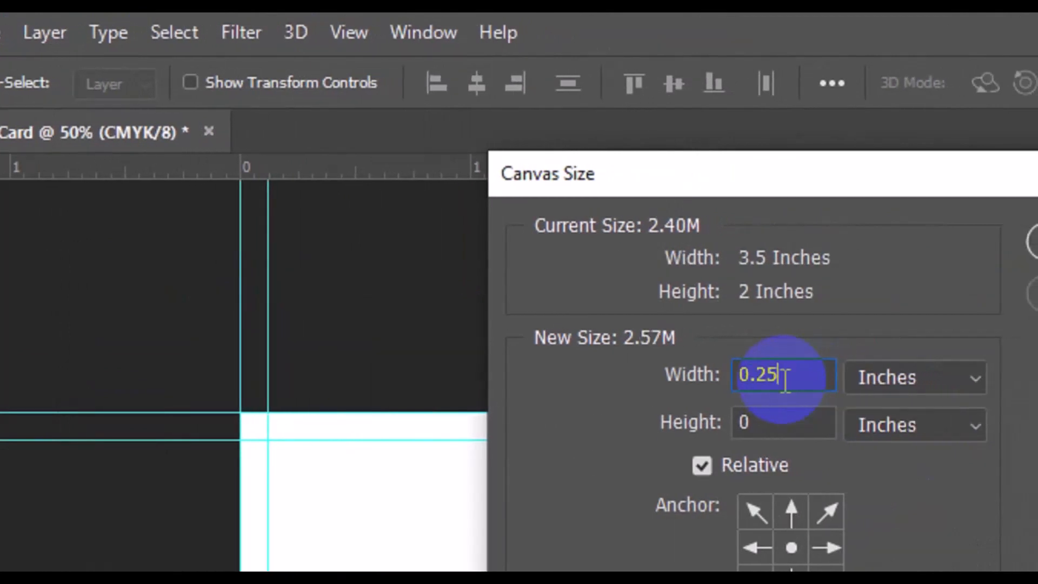
pyautogui.click(785, 425)
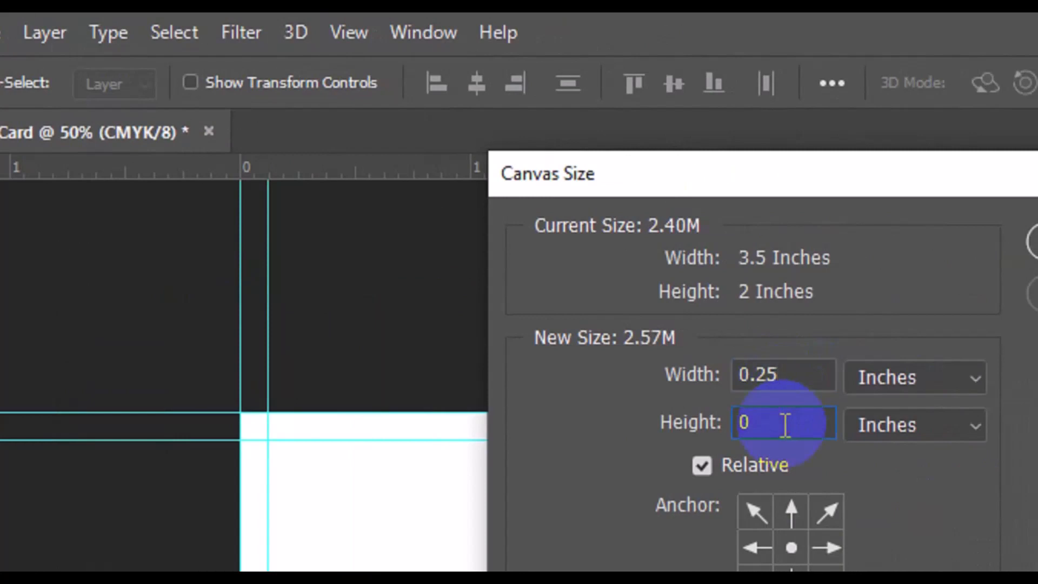
pyautogui.write('.25')
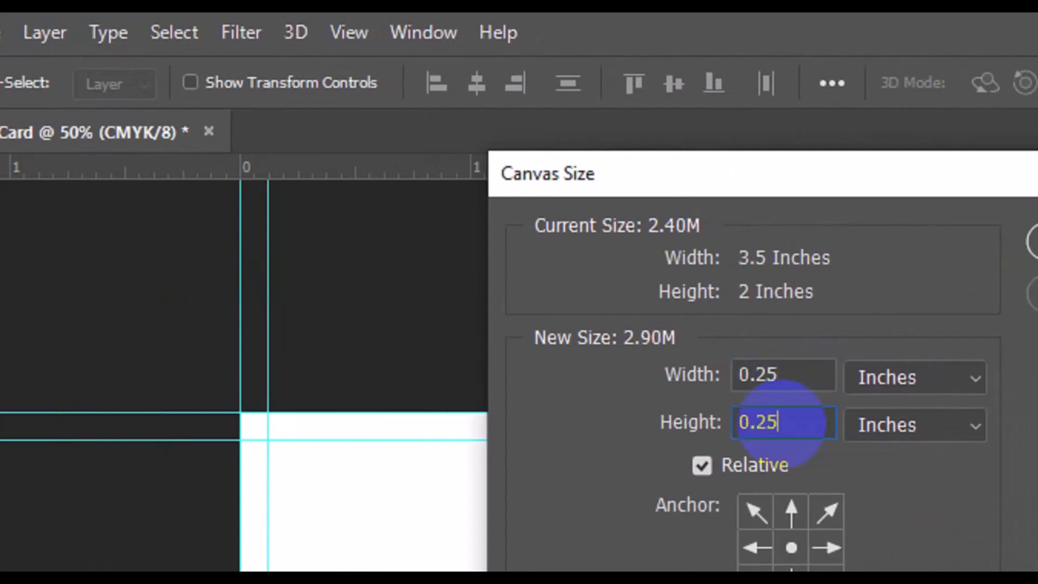
pyautogui.click(1033, 241)
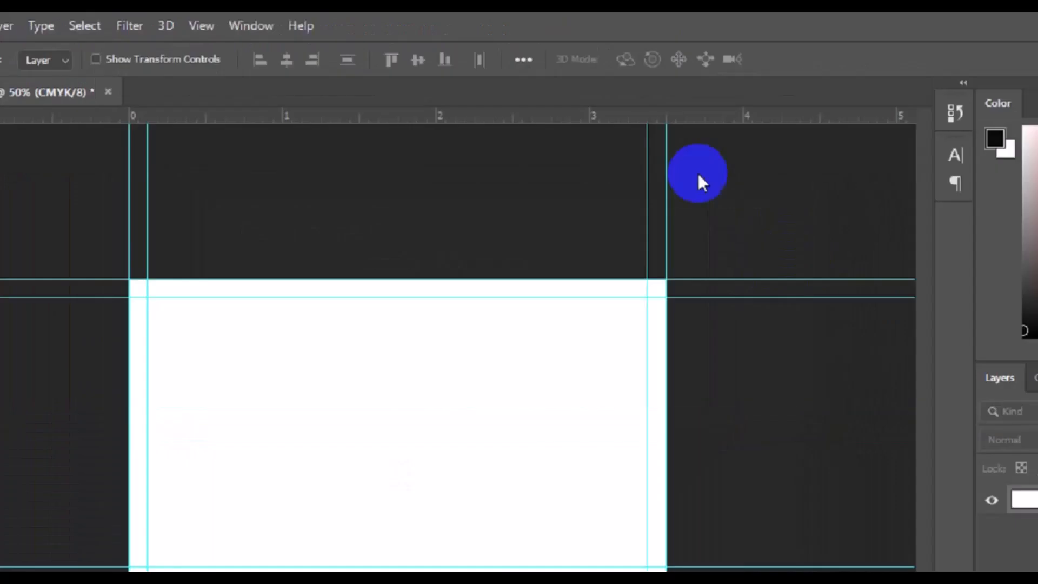
# Step: Draw a grey-filled rectangle shape of about 1185 by 975 px over the card's right half, extending past the canvas edges
pyautogui.hotkey('ctrl', '-')
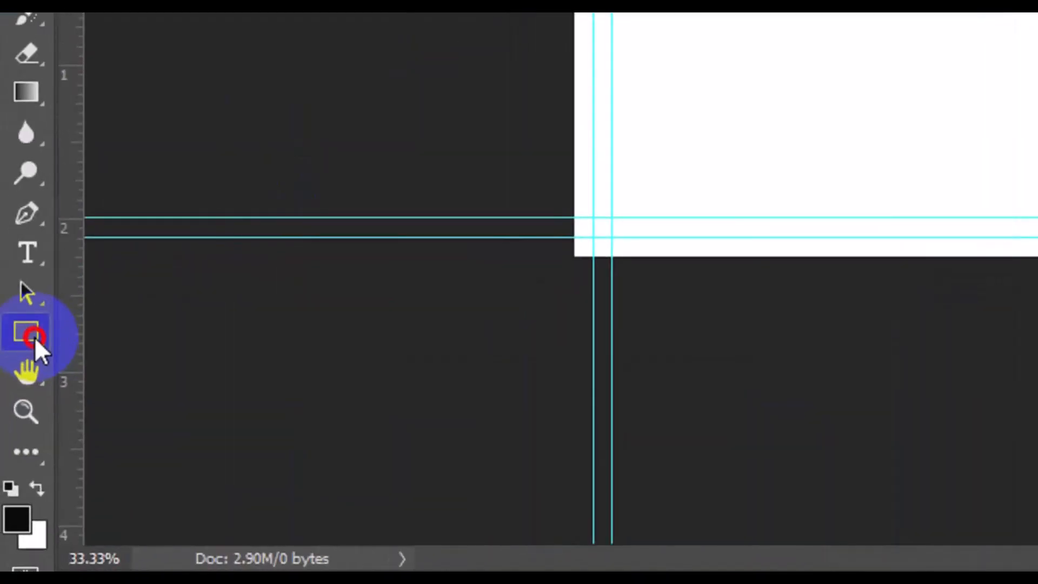
pyautogui.click(34, 336)
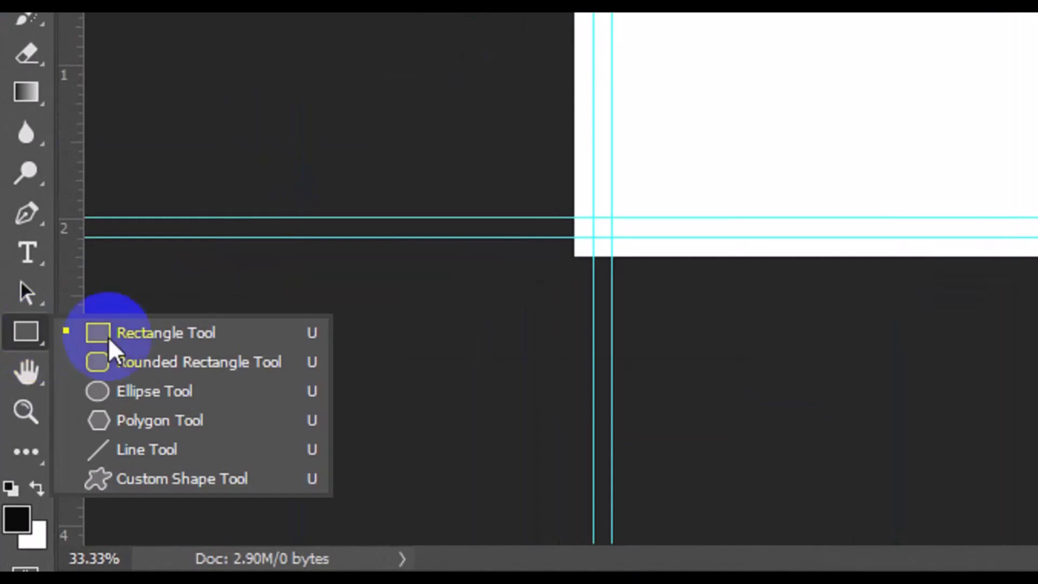
pyautogui.click(135, 333)
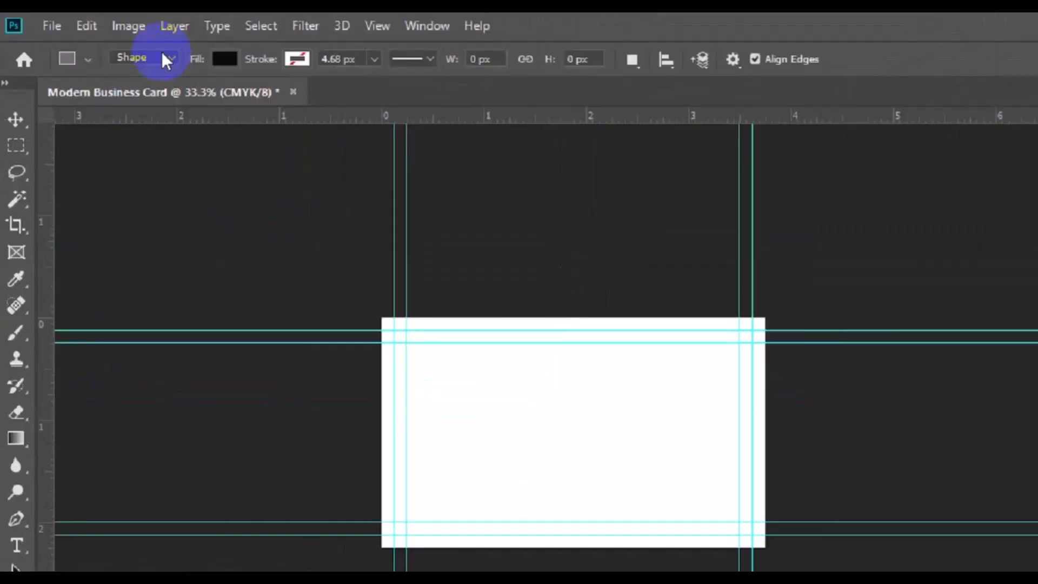
pyautogui.click(247, 77)
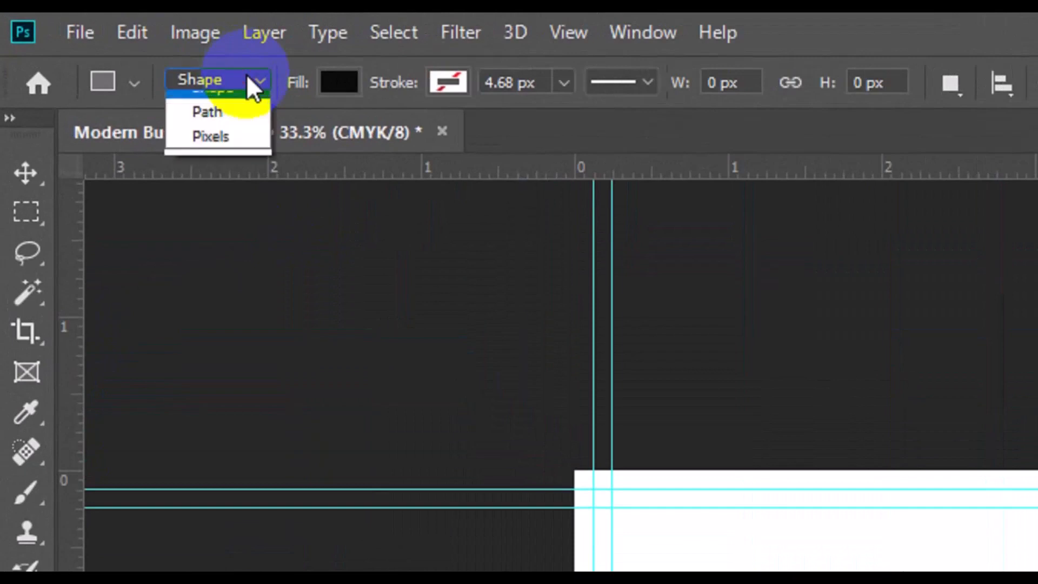
pyautogui.click(237, 112)
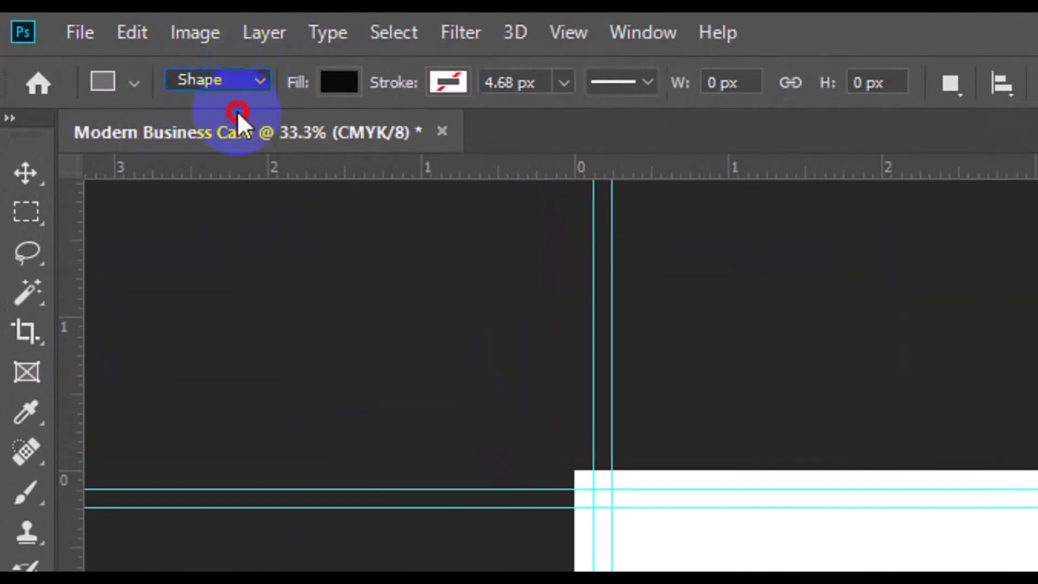
pyautogui.click(350, 80)
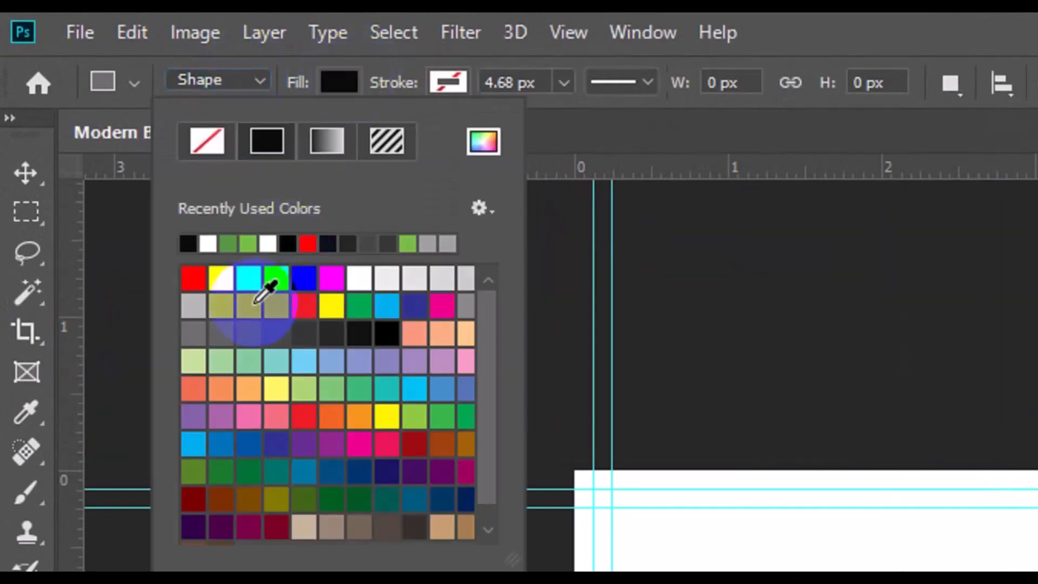
pyautogui.click(250, 304)
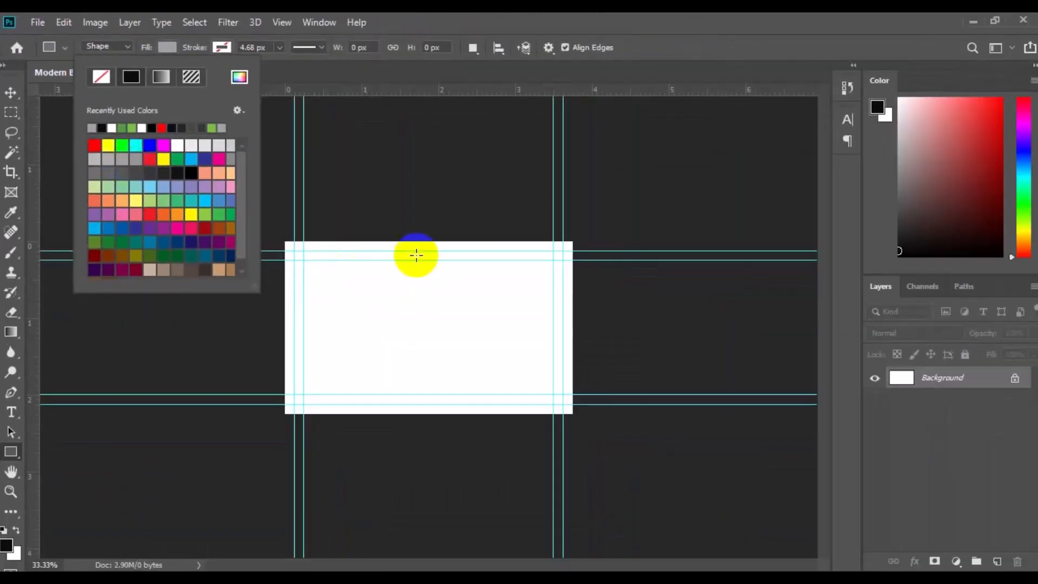
pyautogui.click(414, 236)
pyautogui.moveTo(414, 236); pyautogui.dragTo(719, 485)
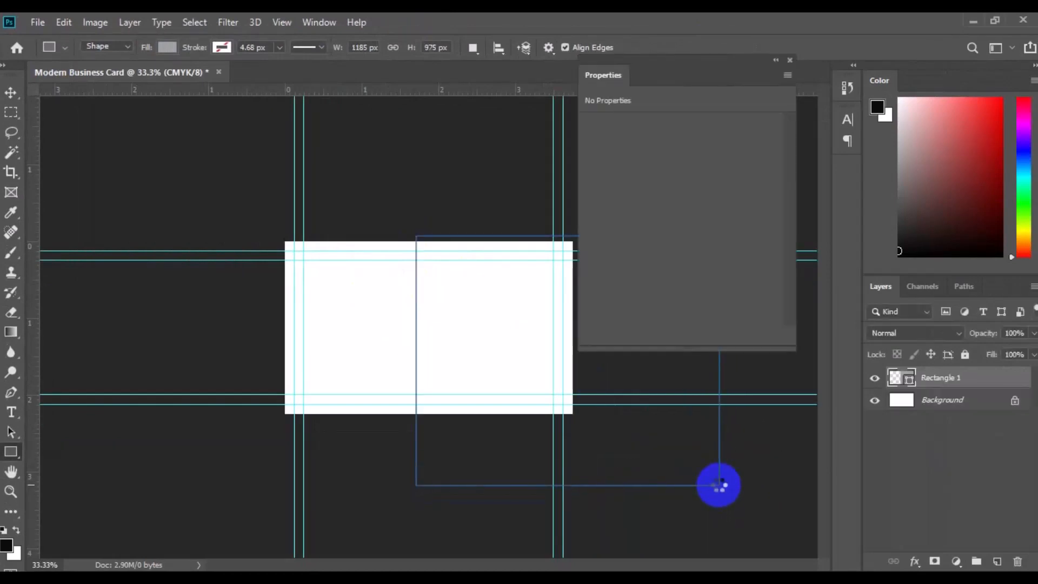
# Step: Rotate the grey rectangle by -20 degrees and move it so its slanted edge spans the card's full height
pyautogui.click(7, 96)
pyautogui.hotkey('ctrl', 't')
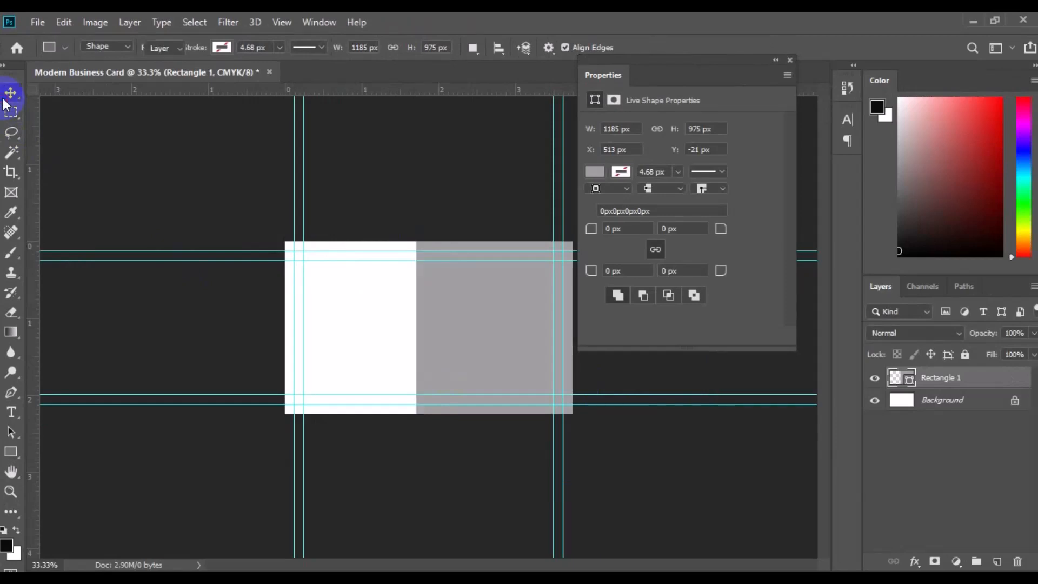
pyautogui.click(410, 47)
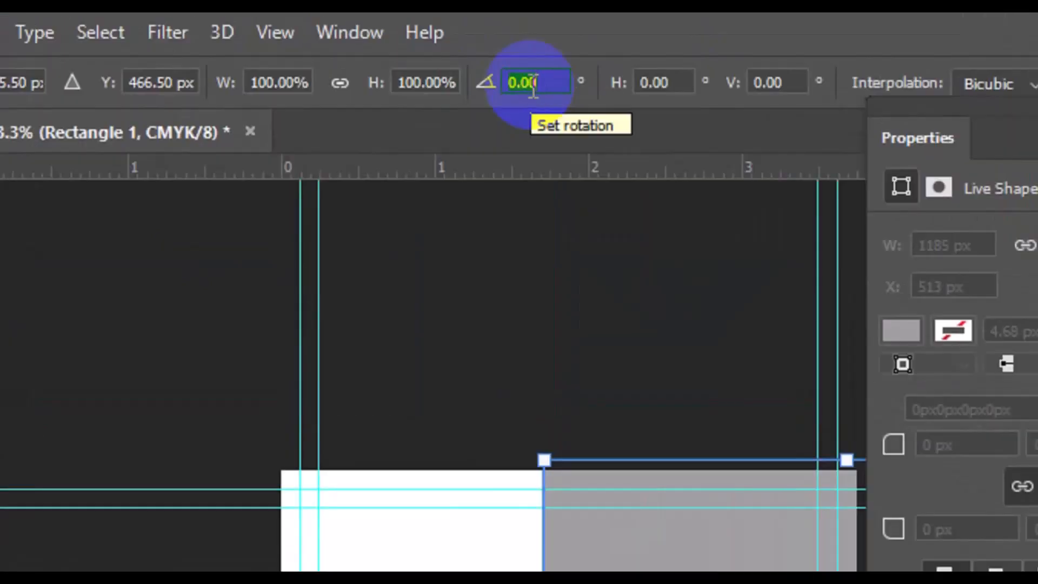
pyautogui.write('-20')
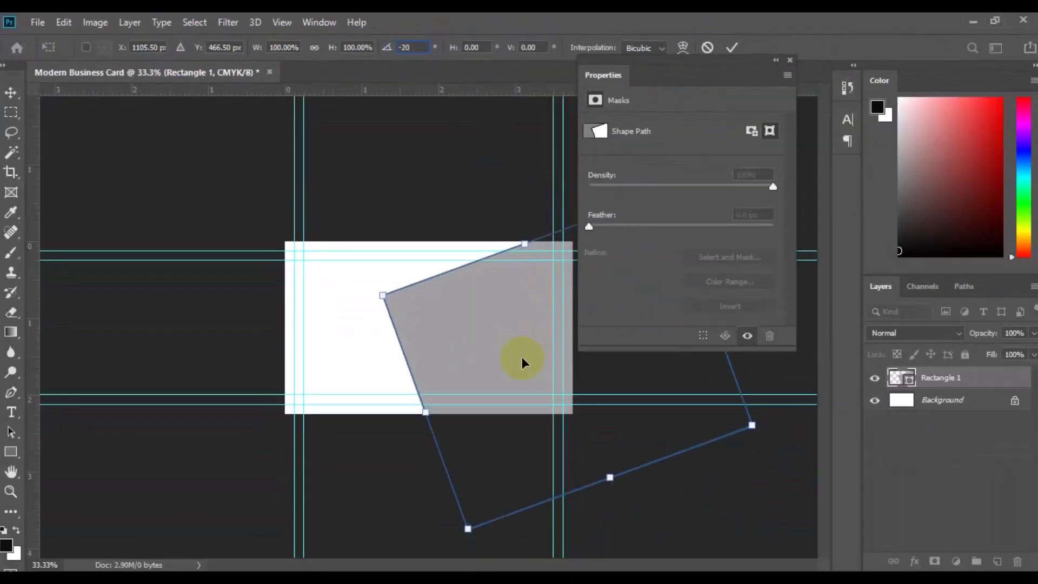
pyautogui.moveTo(521, 361); pyautogui.dragTo(549, 301)
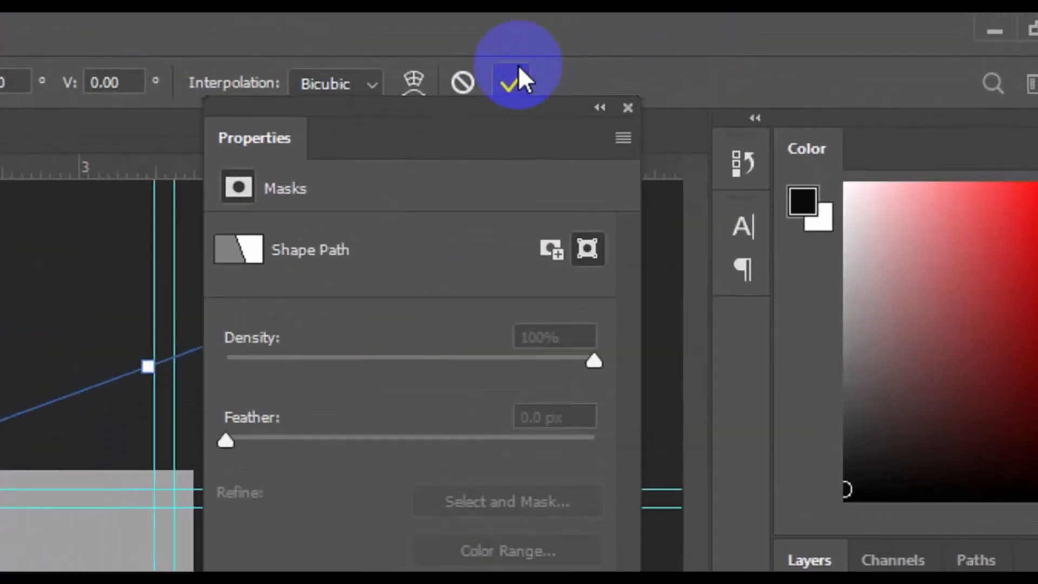
pyautogui.click(517, 66)
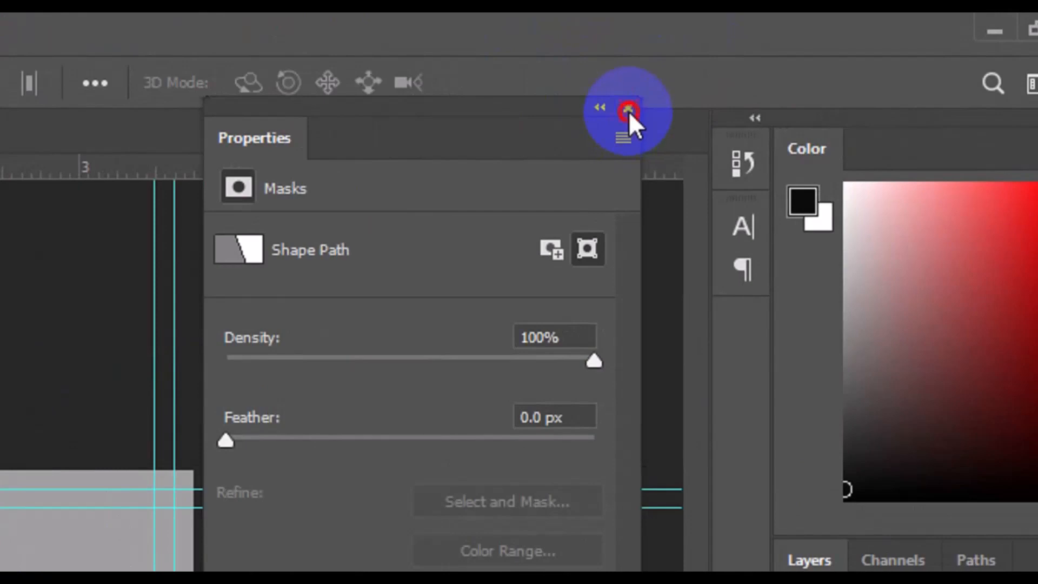
pyautogui.click(628, 112)
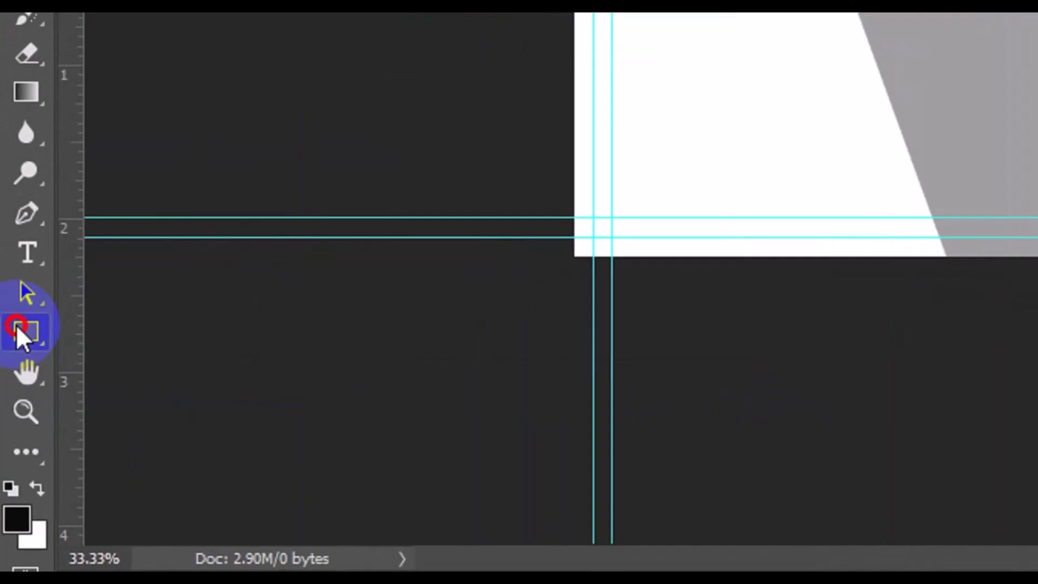
# Step: Draw a teal-filled rectangle of about 777 by 107 px across the card's lower left, behind the grey shape
pyautogui.click(16, 324)
pyautogui.click(127, 332)
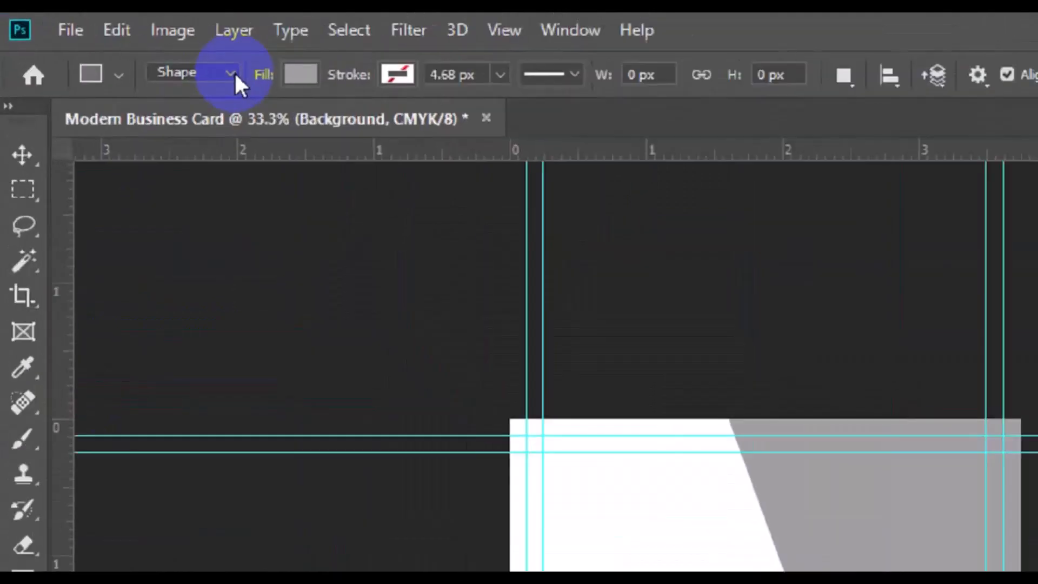
pyautogui.click(231, 74)
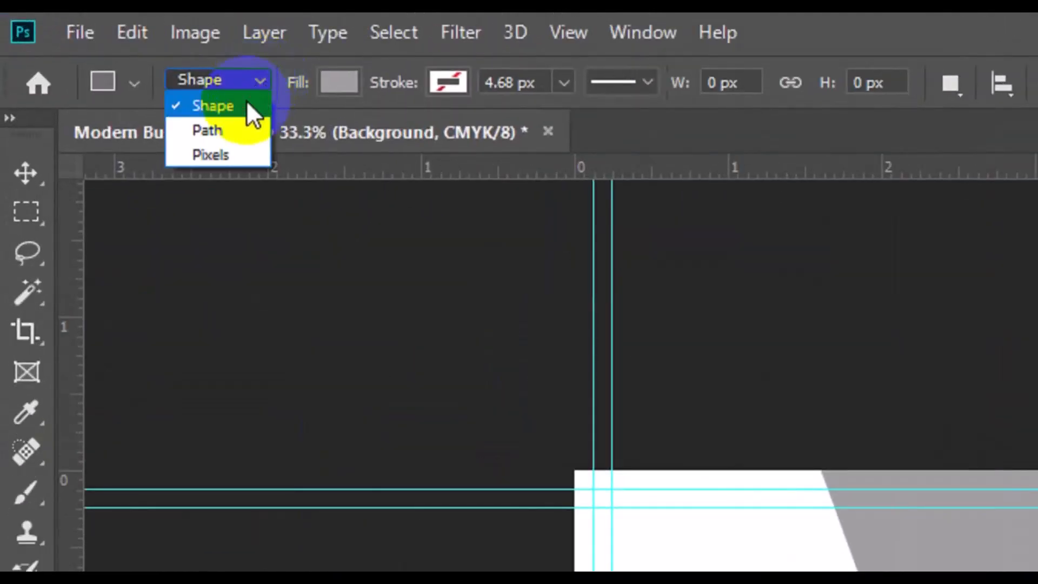
pyautogui.click(246, 104)
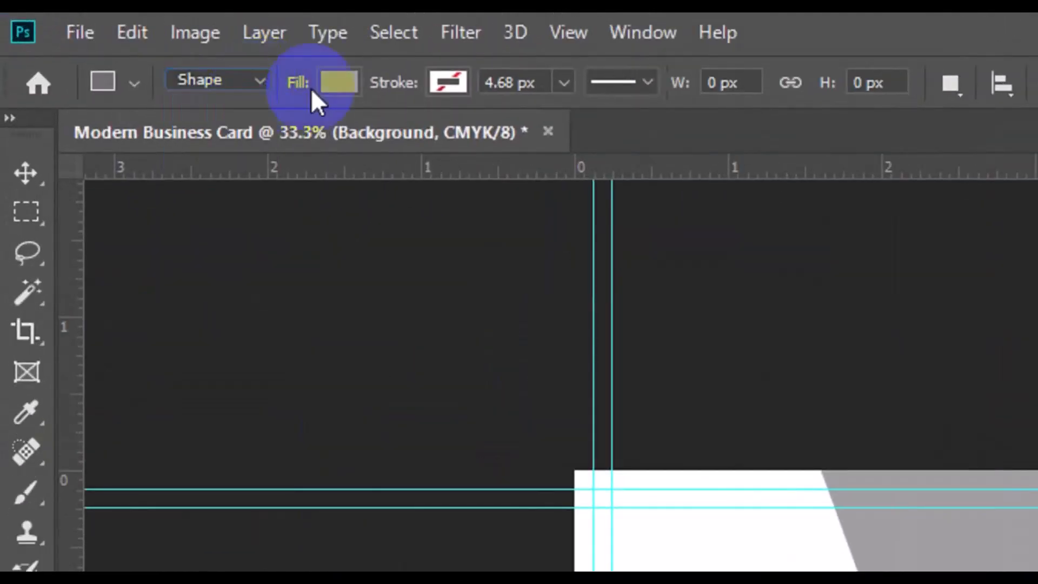
pyautogui.click(339, 82)
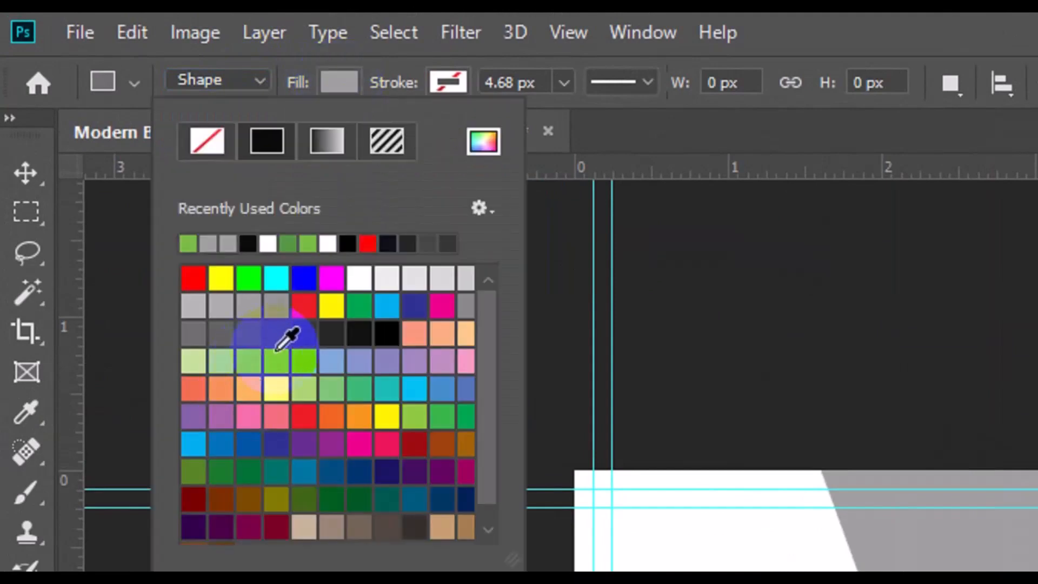
pyautogui.click(273, 352)
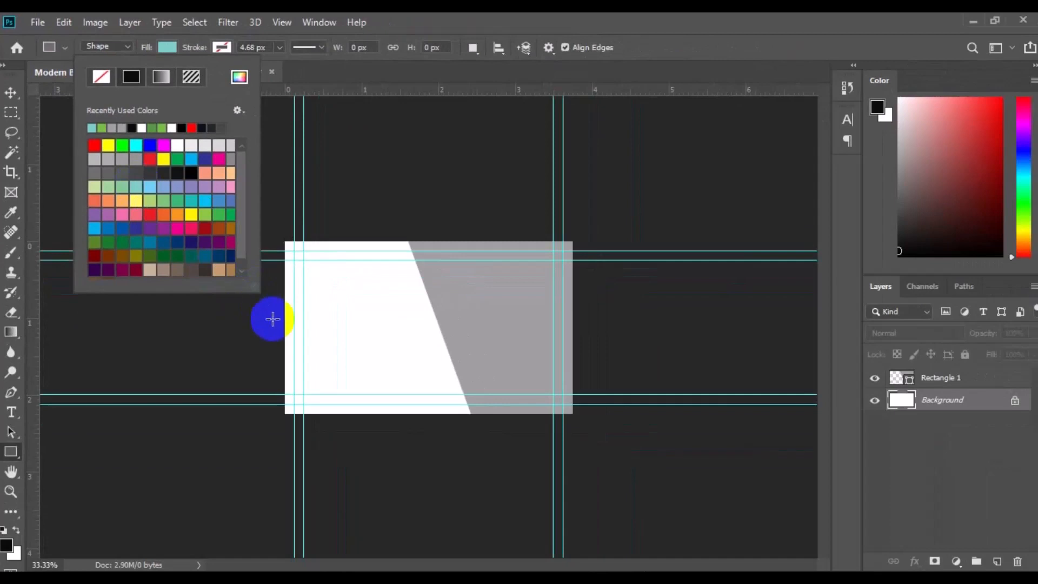
pyautogui.click(280, 367)
pyautogui.moveTo(281, 368); pyautogui.dragTo(480, 395)
pyautogui.click(11, 93)
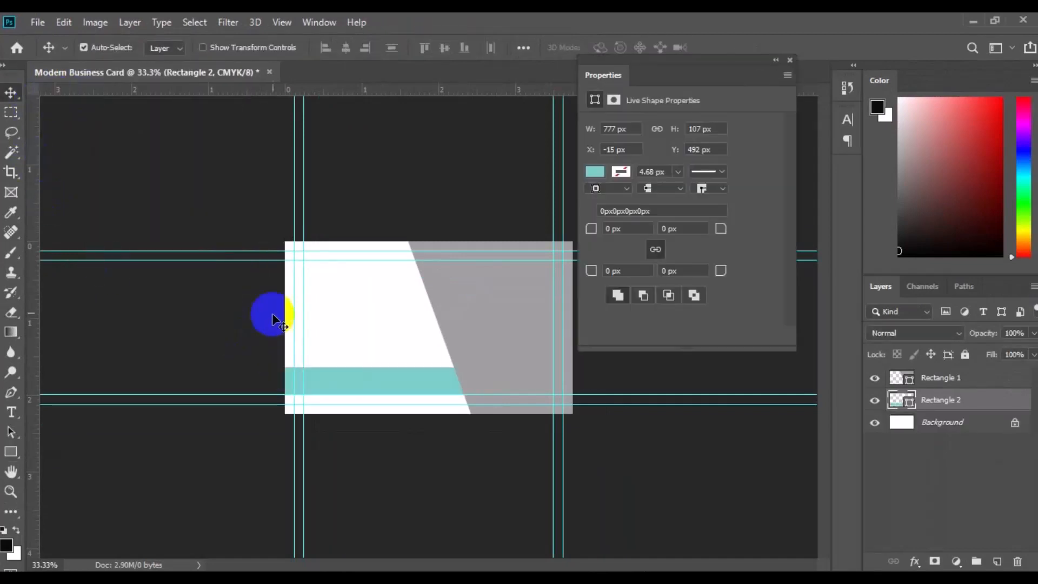
# Step: On a new layer above the grey shape, draw a teal bar of about 207 by 51 px overlapping the card's lower right edge
pyautogui.click(486, 319)
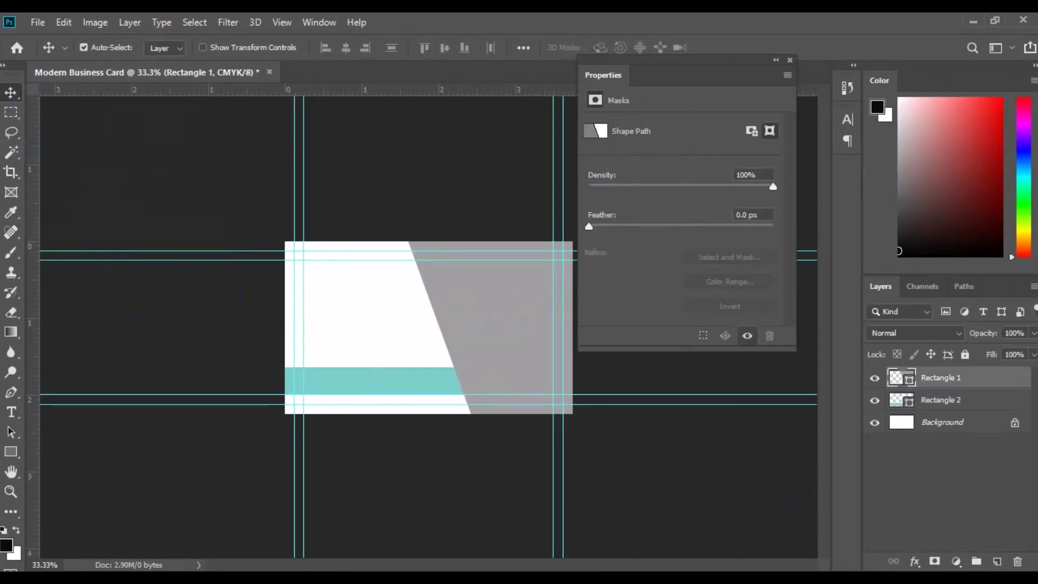
pyautogui.click(998, 561)
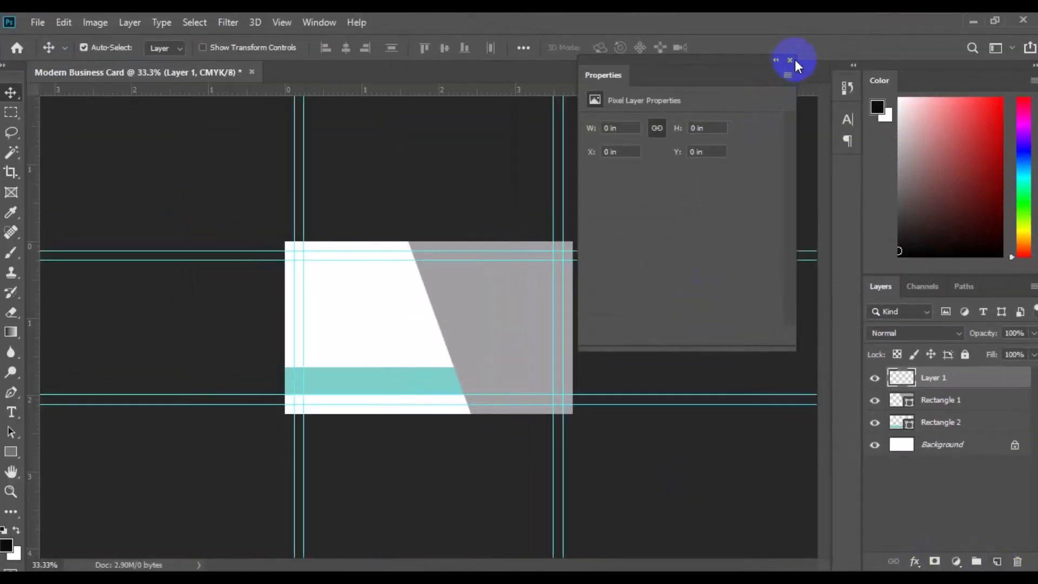
pyautogui.click(790, 61)
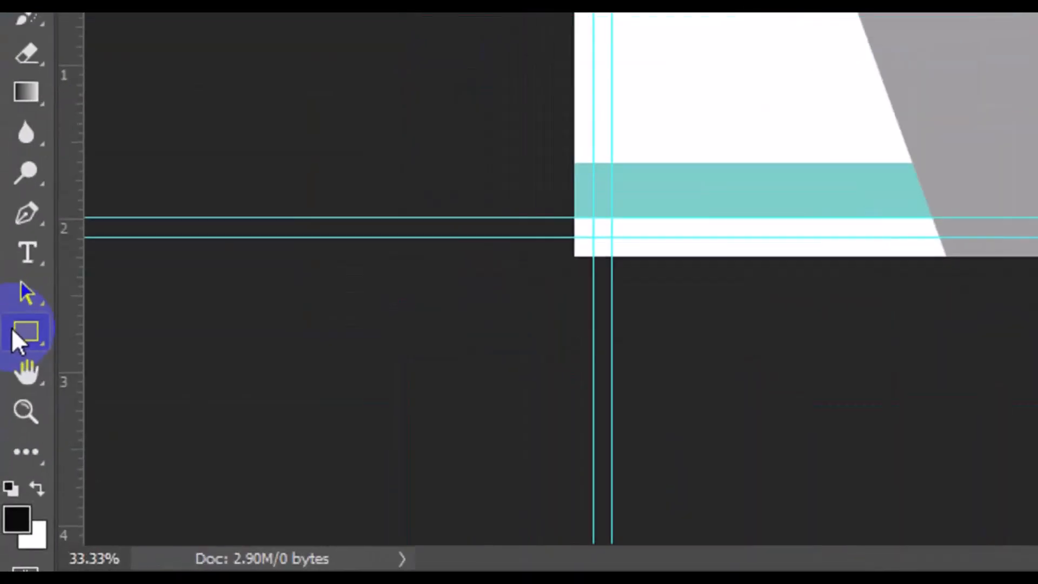
pyautogui.click(4, 449)
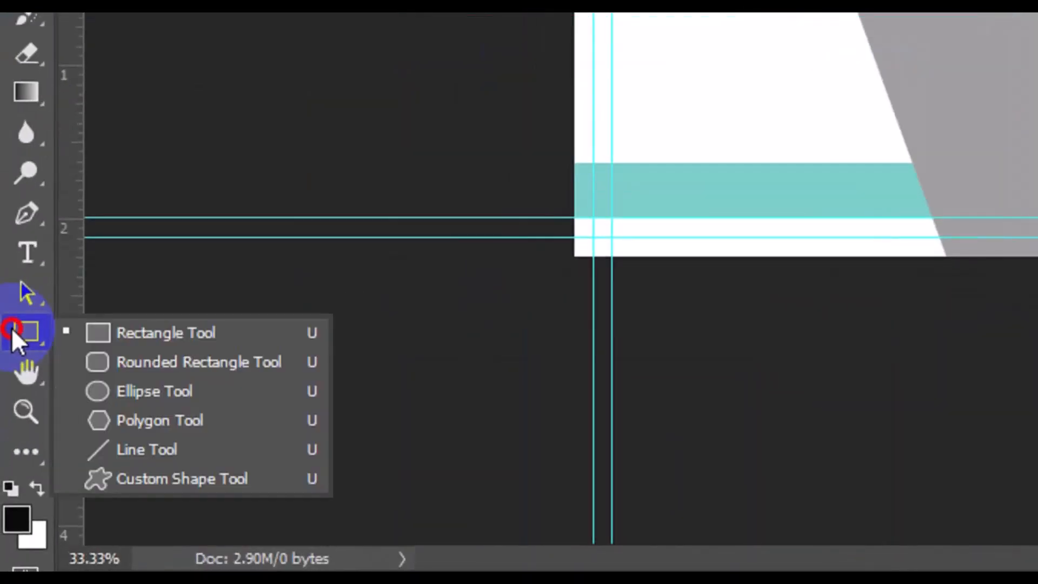
pyautogui.click(161, 338)
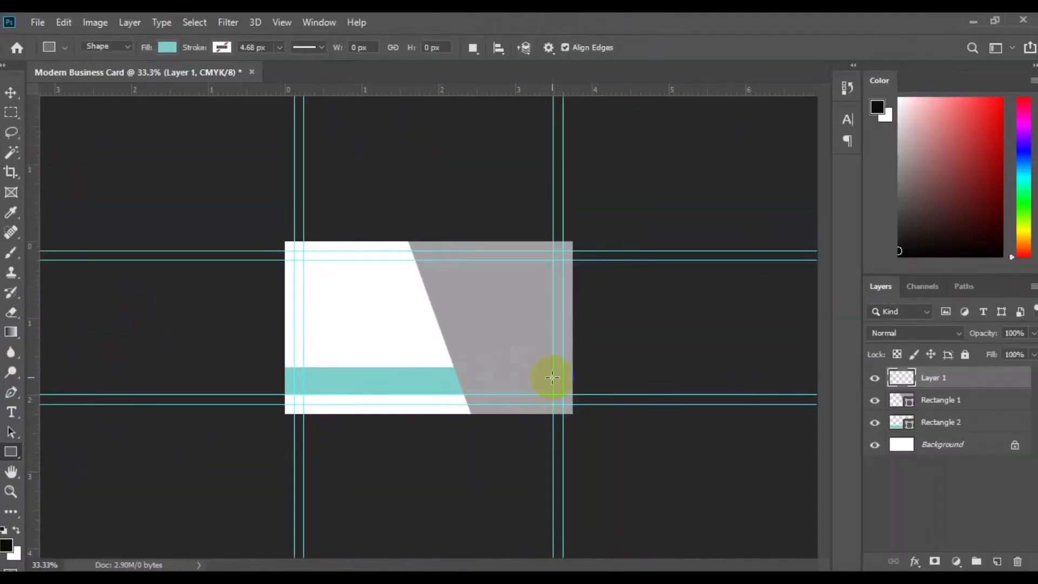
pyautogui.moveTo(532, 361); pyautogui.dragTo(585, 373)
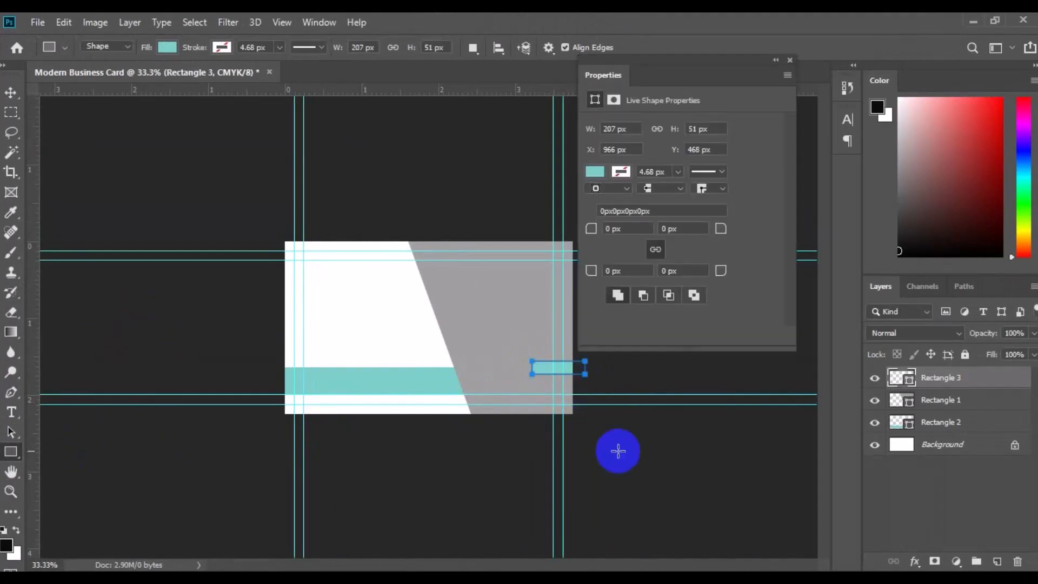
pyautogui.click(11, 97)
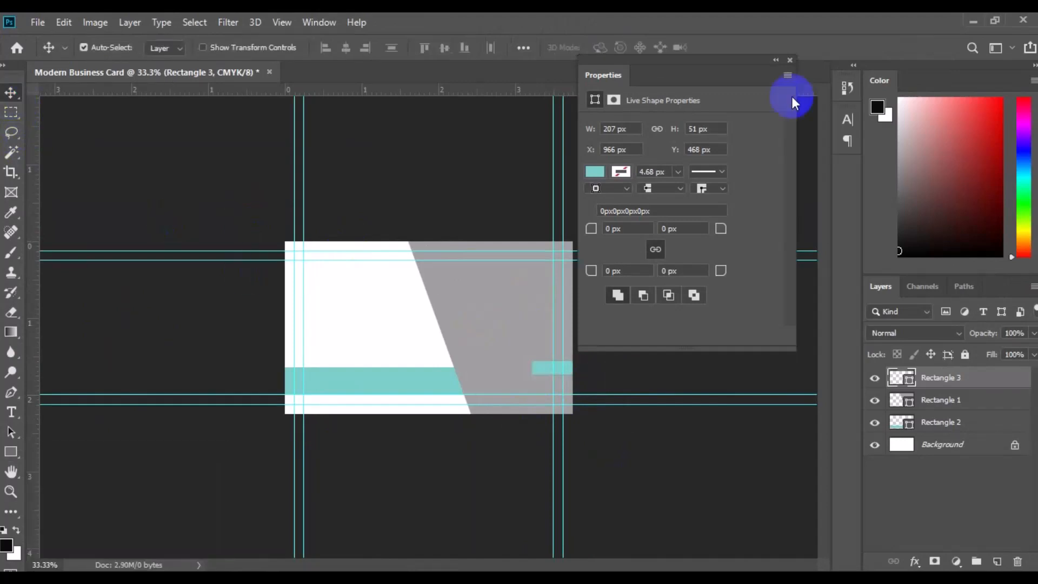
pyautogui.click(790, 60)
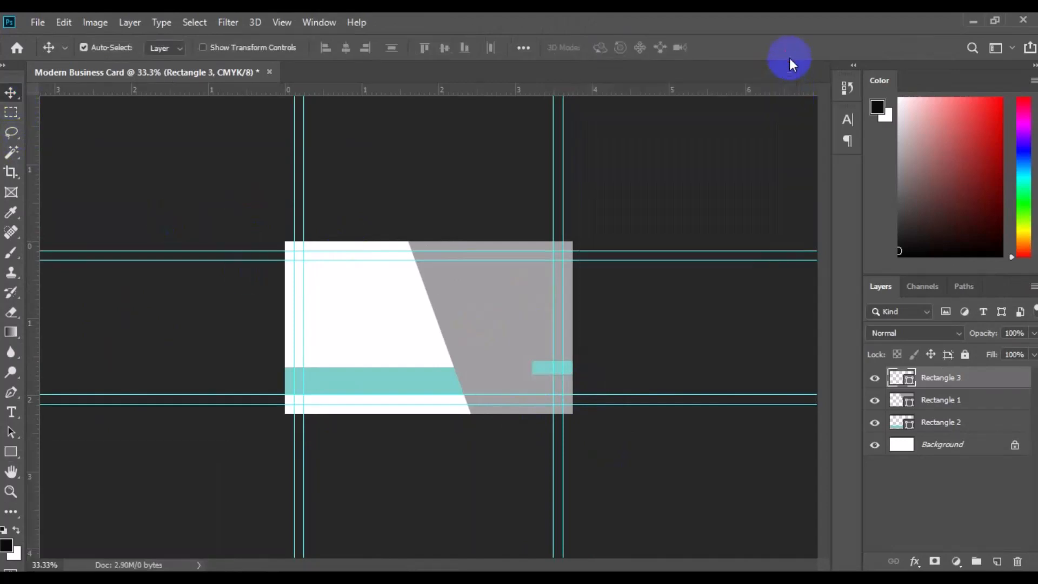
# Step: Duplicate the small teal bar's layer and move the copy straight up near the card's upper right corner
pyautogui.rightClick(928, 380)
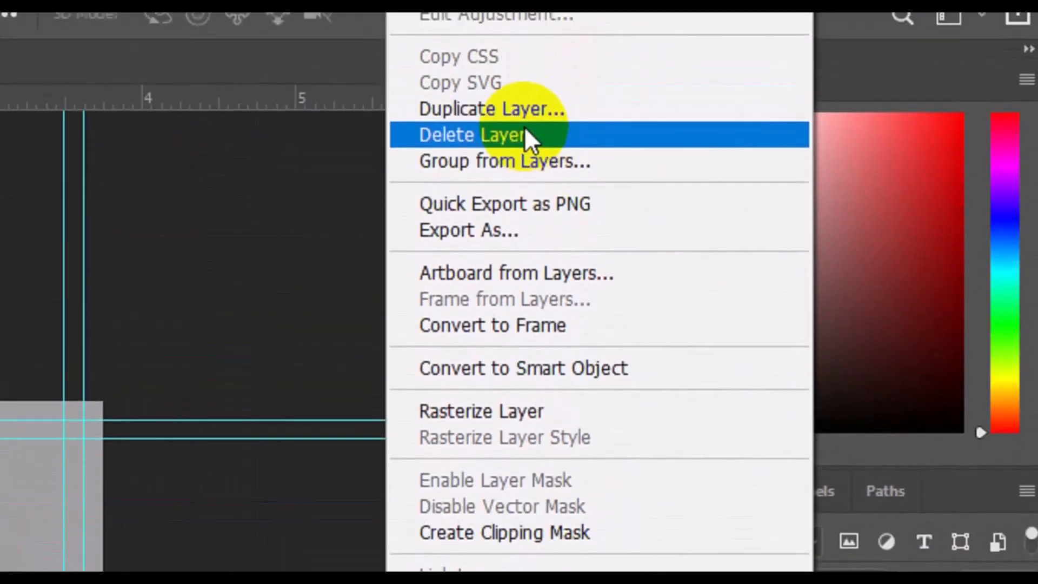
pyautogui.click(522, 145)
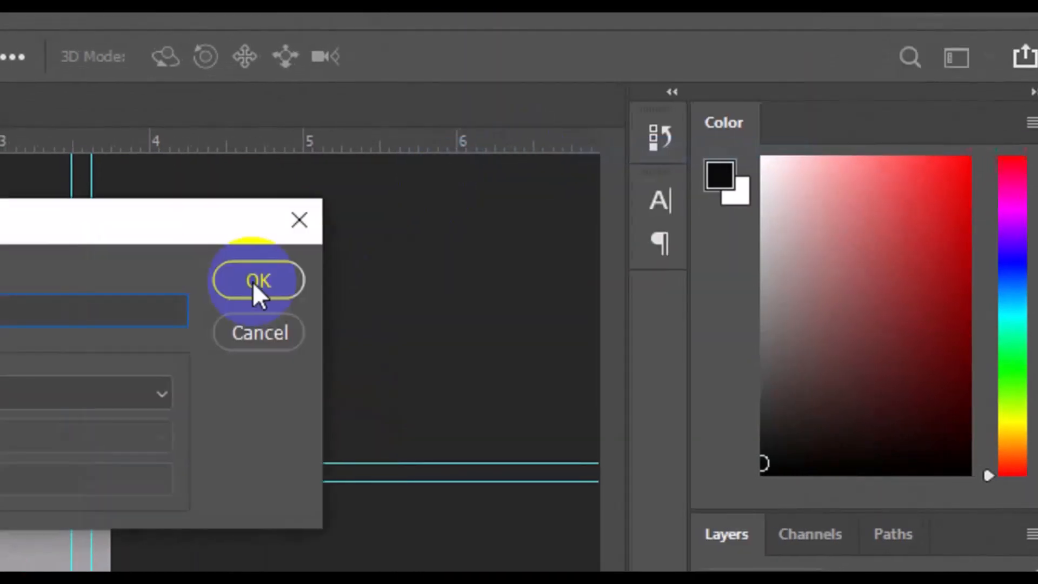
pyautogui.click(258, 281)
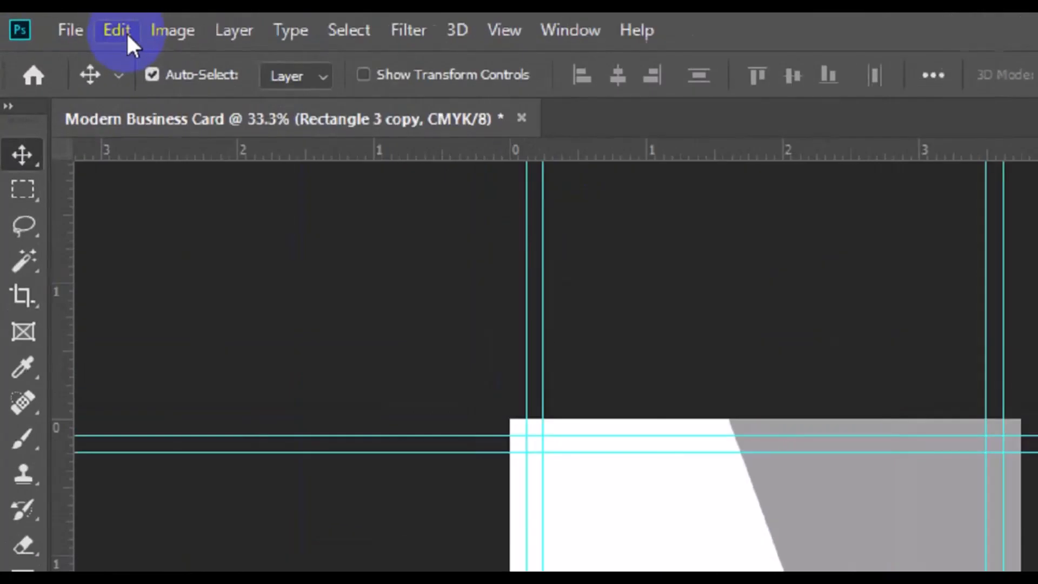
pyautogui.click(66, 23)
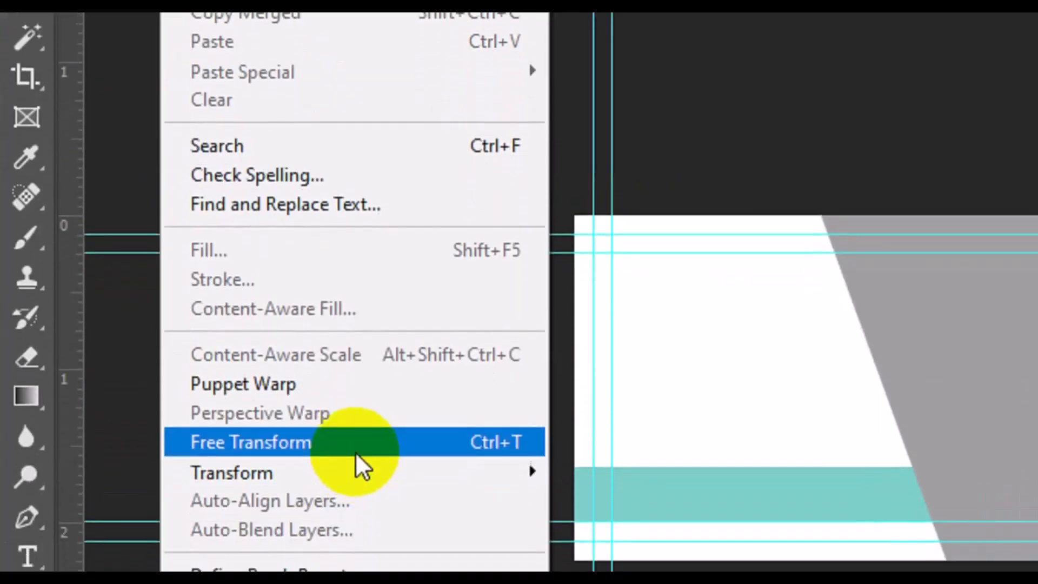
pyautogui.click(355, 505)
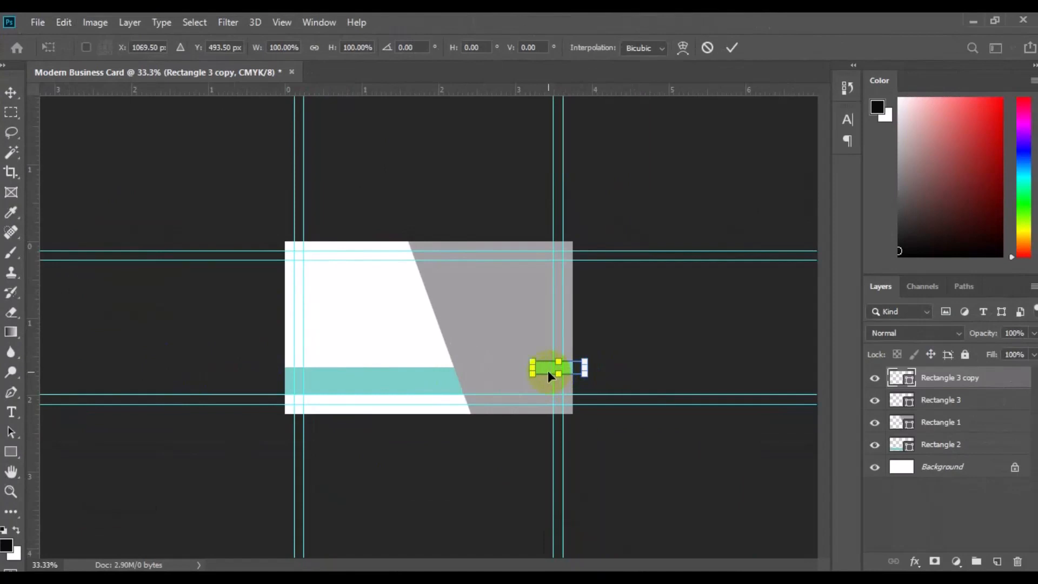
pyautogui.moveTo(547, 371); pyautogui.dragTo(541, 272)
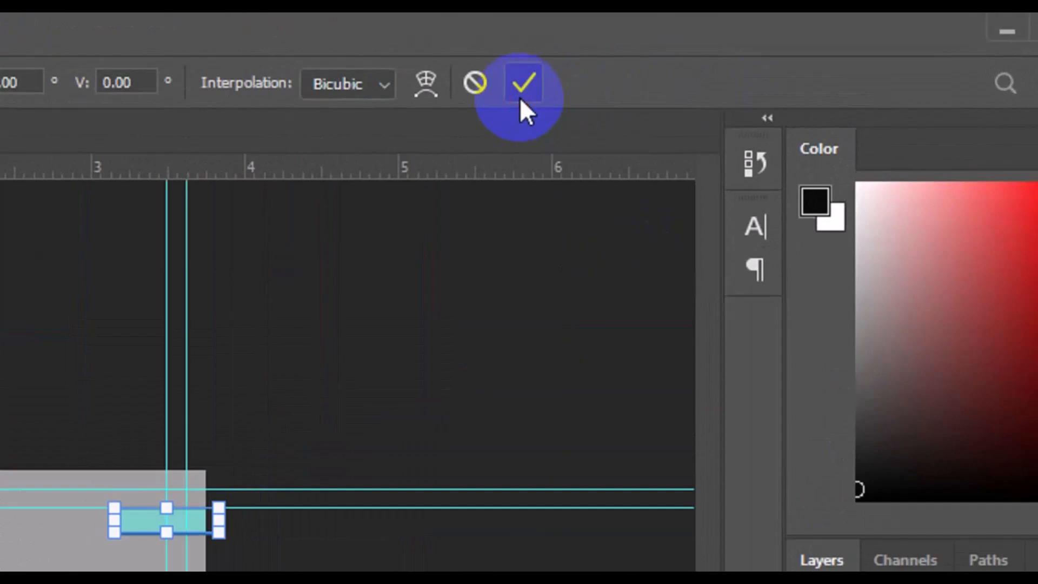
pyautogui.click(521, 97)
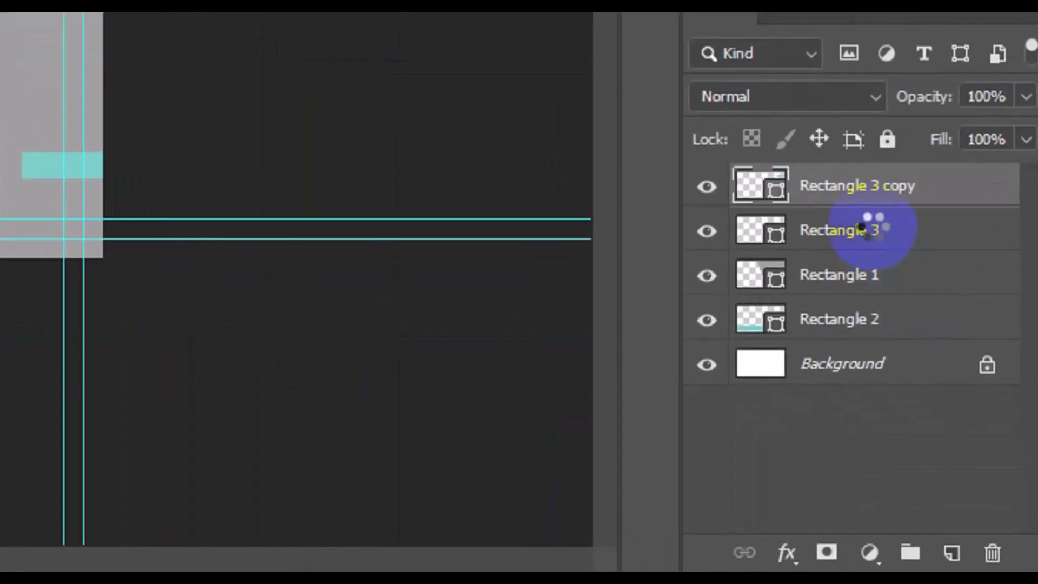
# Step: Group the two small teal bars and align the group to the vertical centre of the whole canvas
pyautogui.click(868, 228)
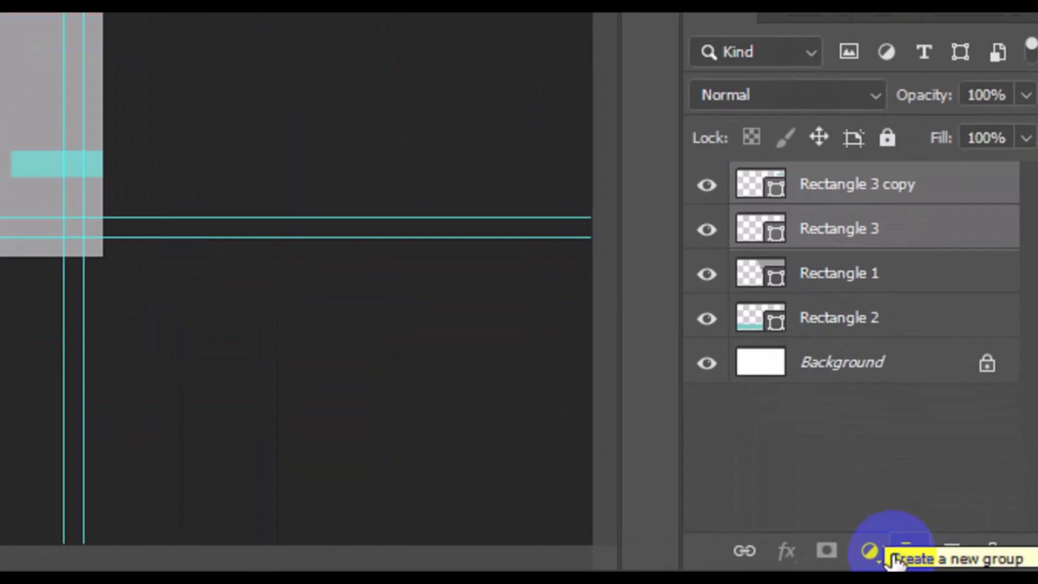
pyautogui.click(905, 552)
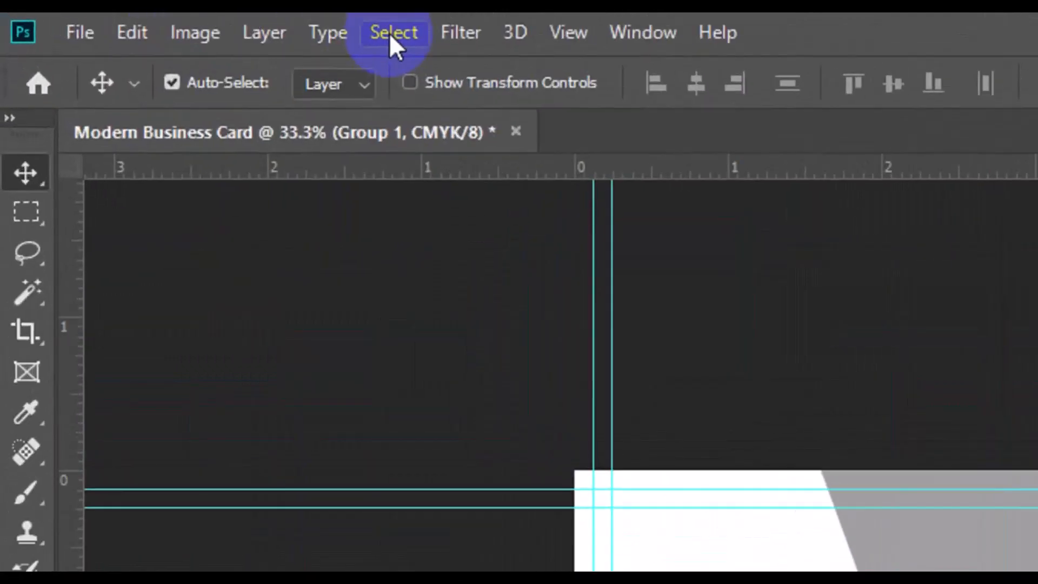
pyautogui.click(389, 33)
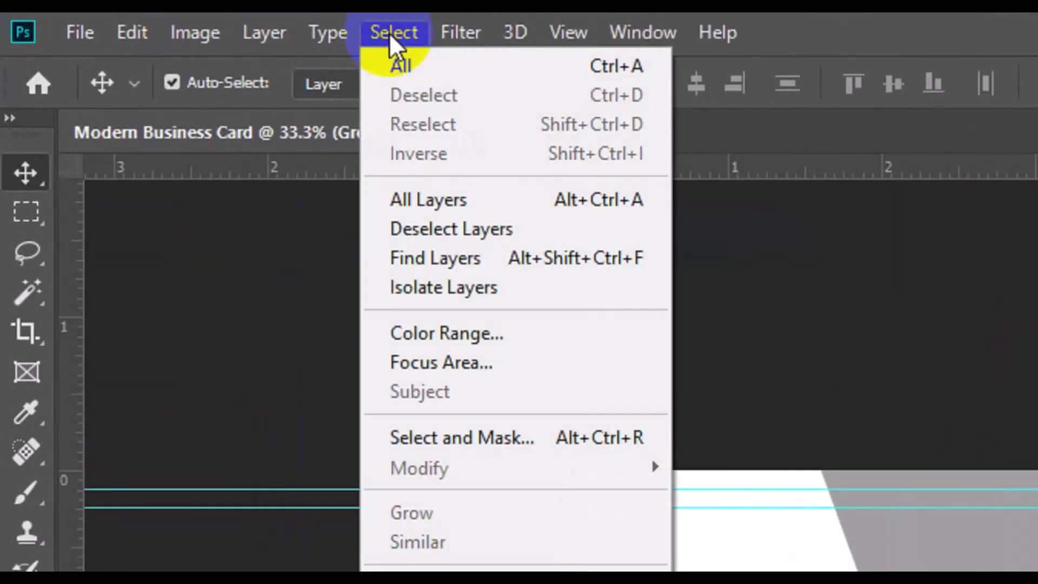
pyautogui.click(418, 67)
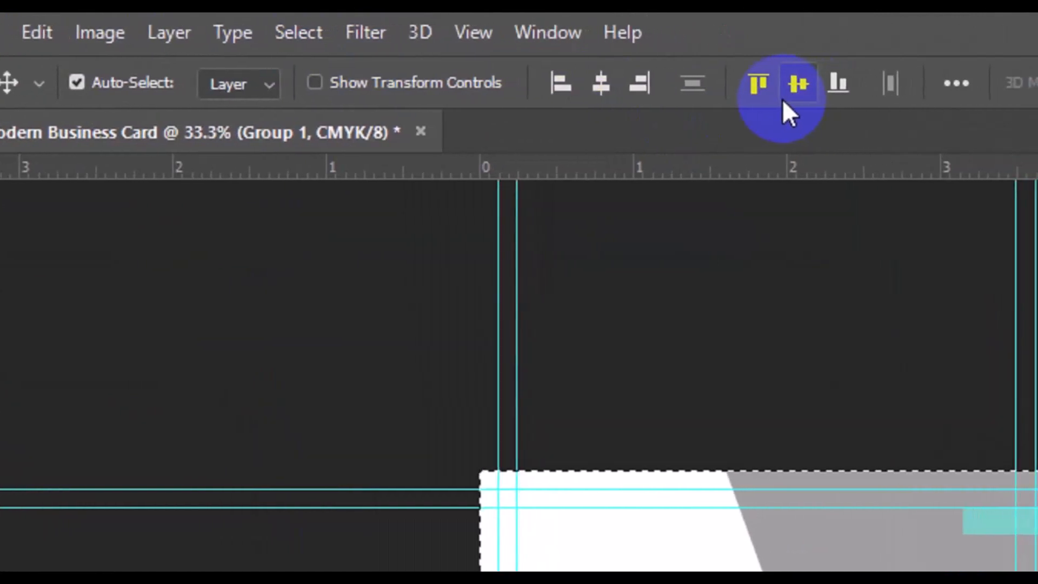
pyautogui.click(784, 100)
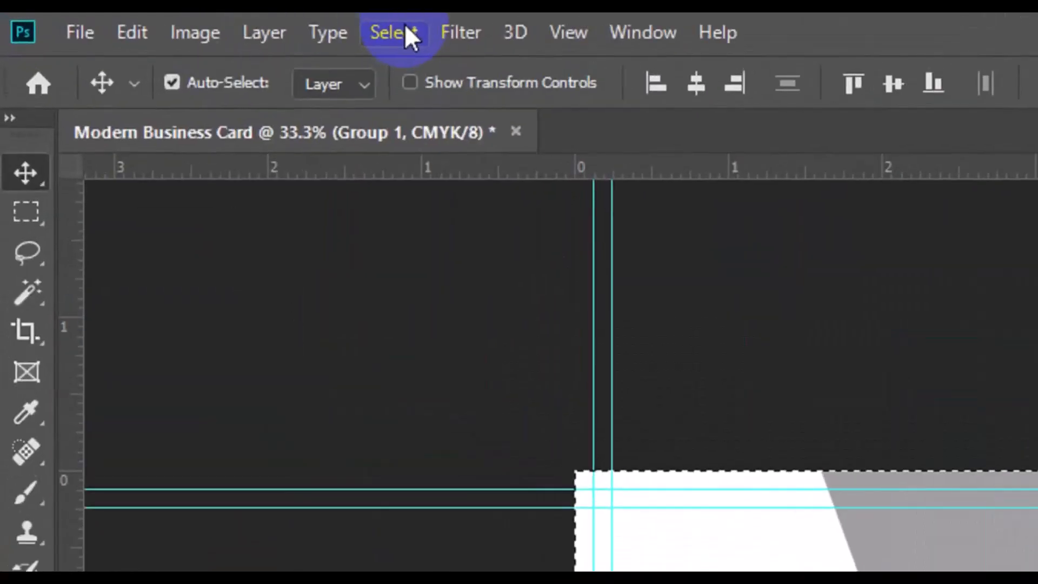
# Step: Deselect the canvas and nudge the group of small teal bars further right, past the card's edge
pyautogui.click(200, 20)
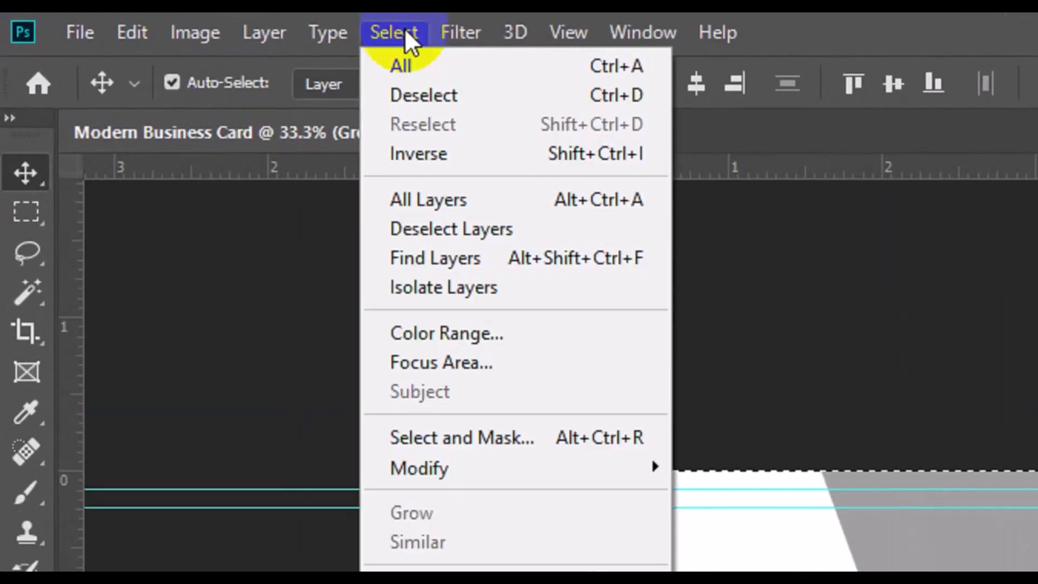
pyautogui.click(437, 97)
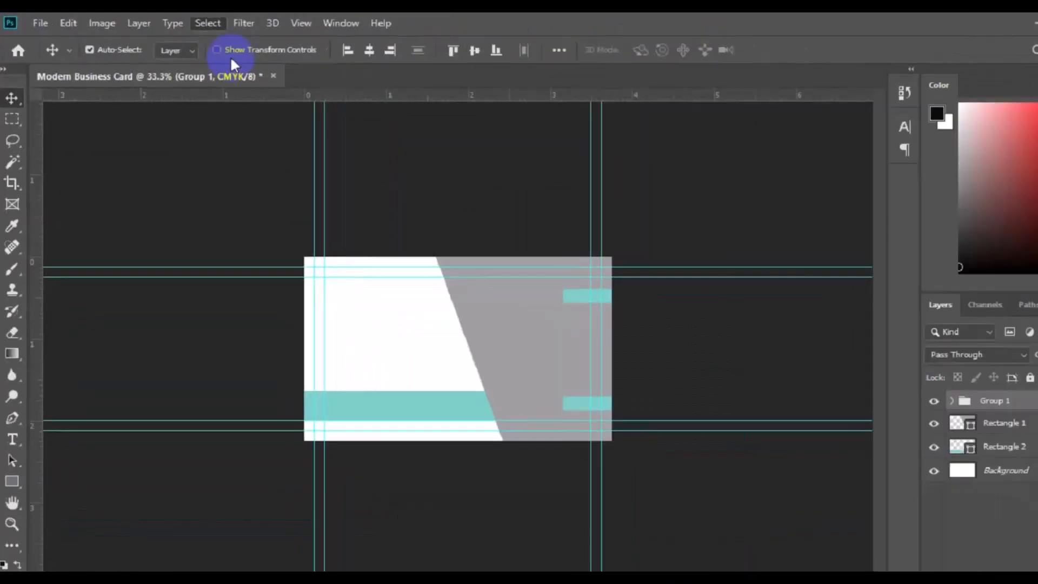
pyautogui.hotkey('shift', 'Right')
pyautogui.hotkey('shift', 'Right')
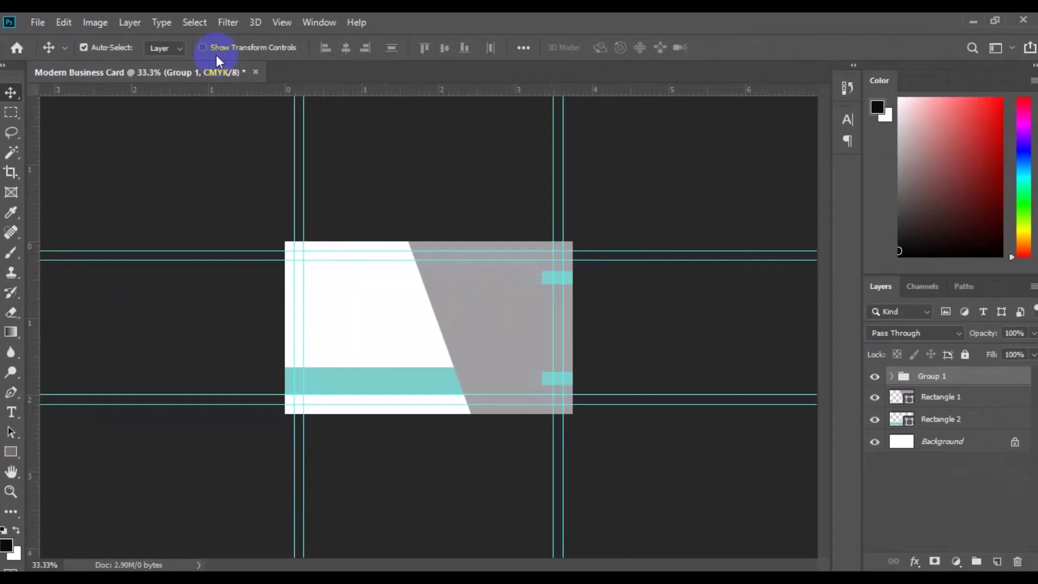
# Step: Recolour the slanted grey shape to a very dark navy, hex 020312
pyautogui.click(475, 328)
pyautogui.click(900, 397)
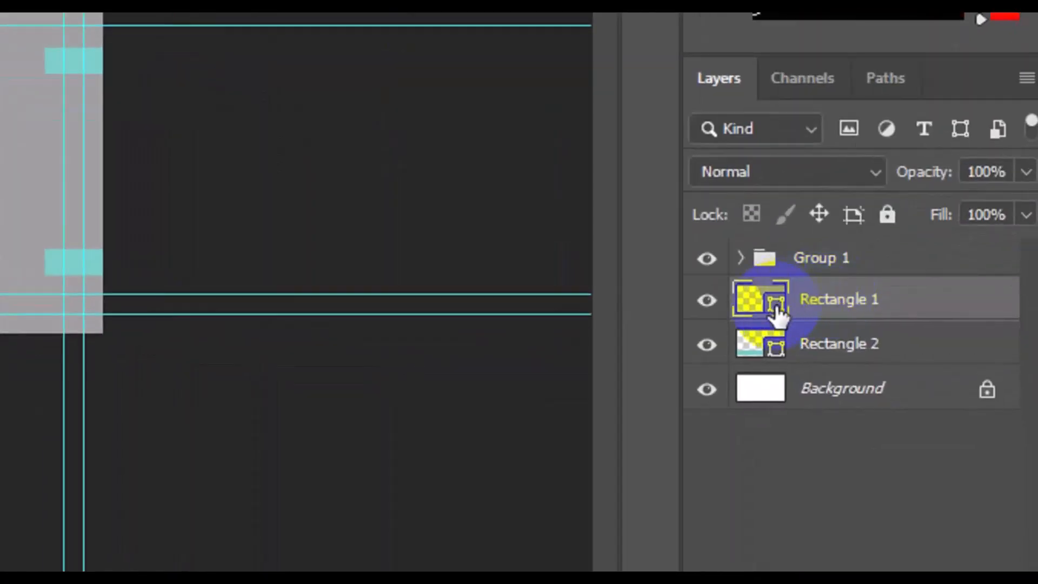
pyautogui.click(777, 310)
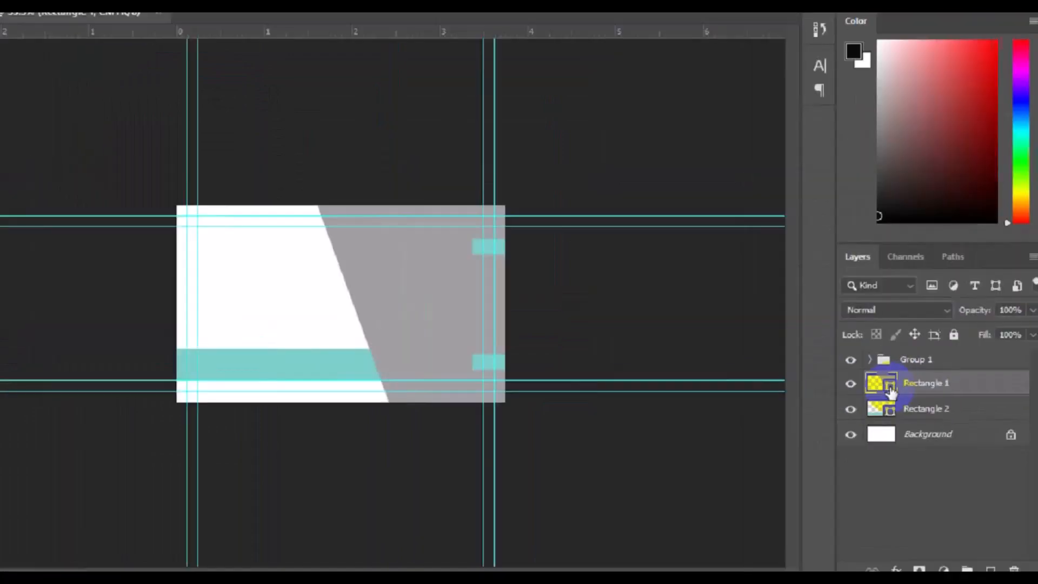
pyautogui.doubleClick(777, 310)
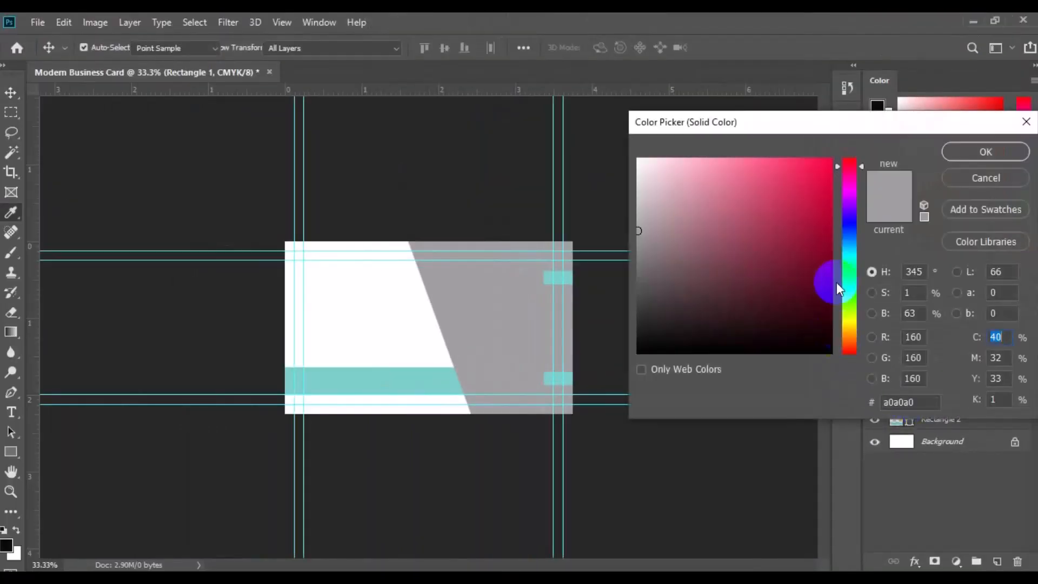
pyautogui.click(854, 236)
pyautogui.moveTo(822, 313); pyautogui.dragTo(815, 341)
pyautogui.click(862, 240)
pyautogui.click(813, 341)
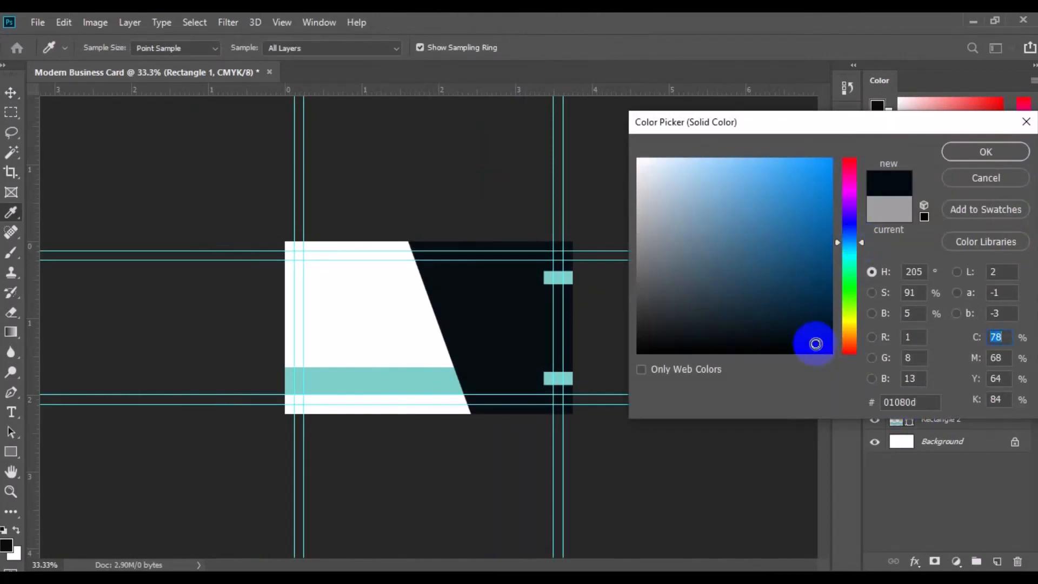
pyautogui.click(862, 223)
pyautogui.click(794, 337)
pyautogui.click(805, 340)
pyautogui.moveTo(926, 402); pyautogui.dragTo(876, 403)
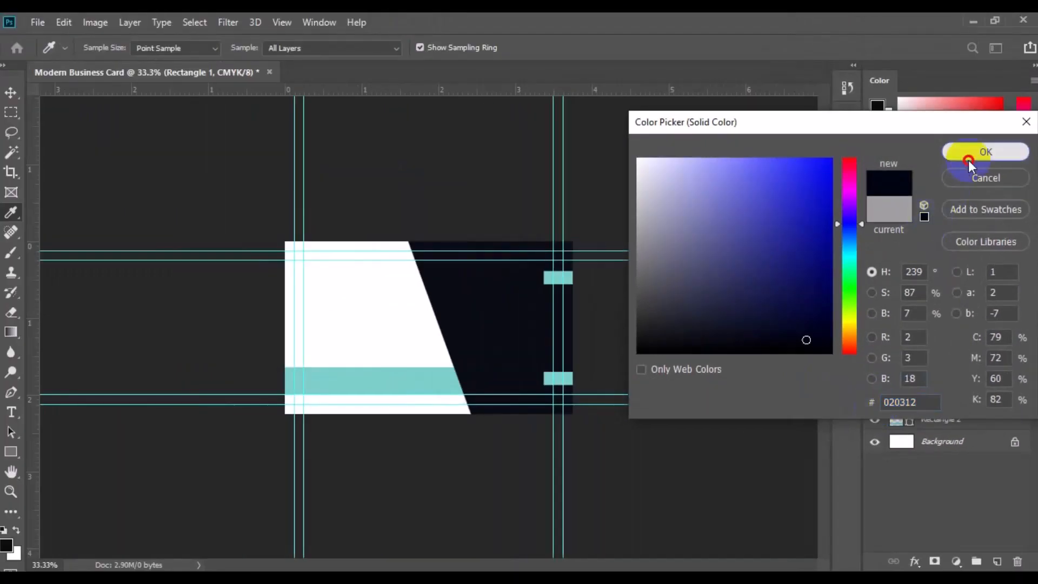
pyautogui.click(968, 158)
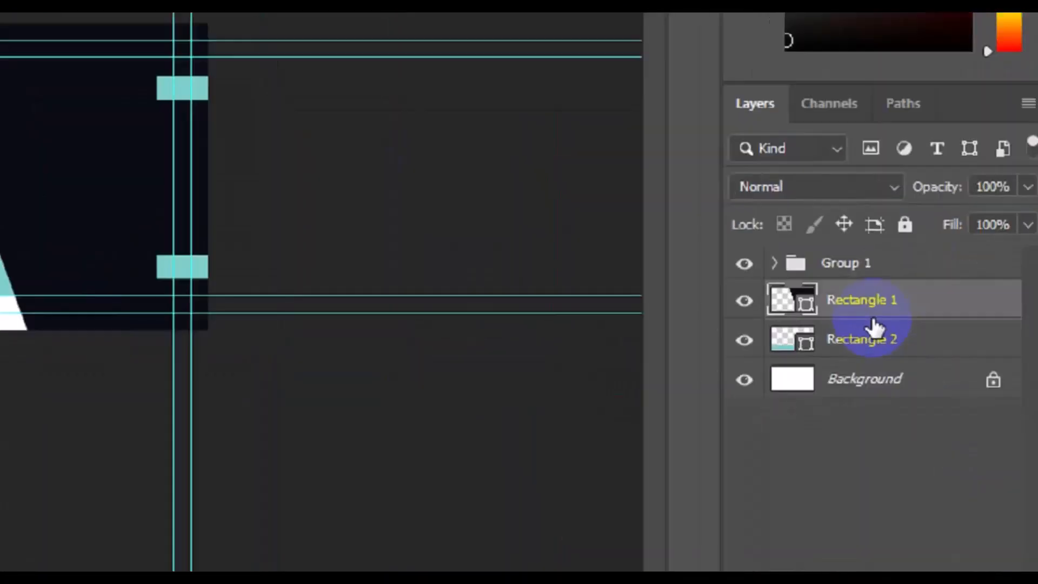
# Step: Add a Pattern Overlay to the dark slanted shape, using the black dot pattern at 3% opacity and 120% scale
pyautogui.rightClick(853, 298)
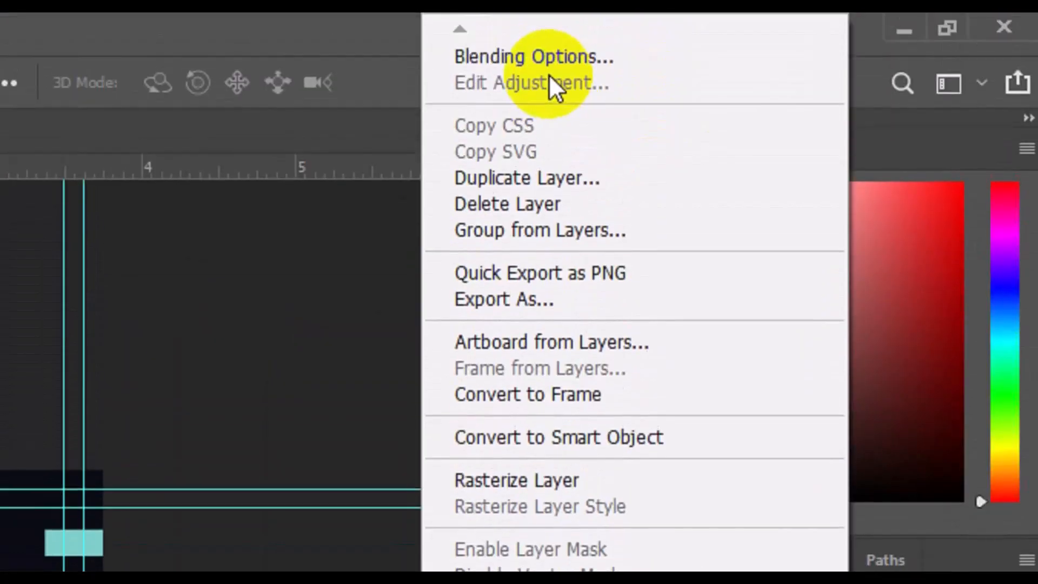
pyautogui.click(546, 67)
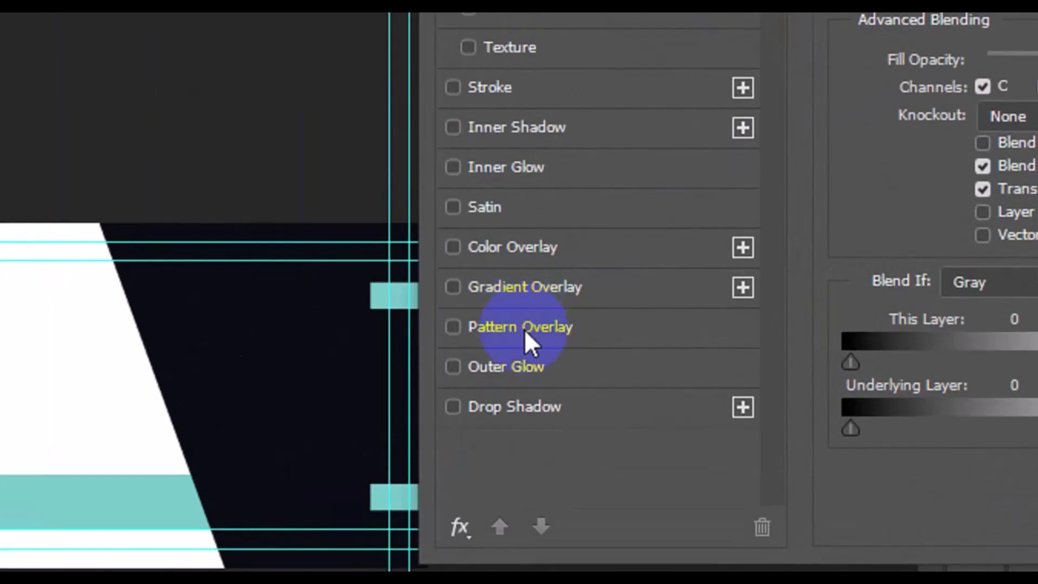
pyautogui.click(525, 329)
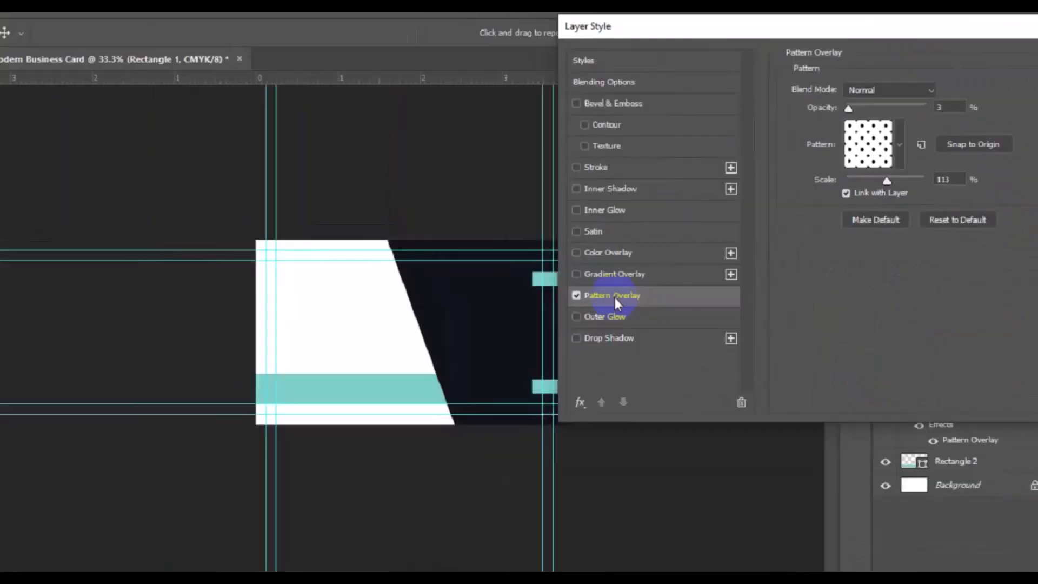
pyautogui.hotkey('ctrl', '+')
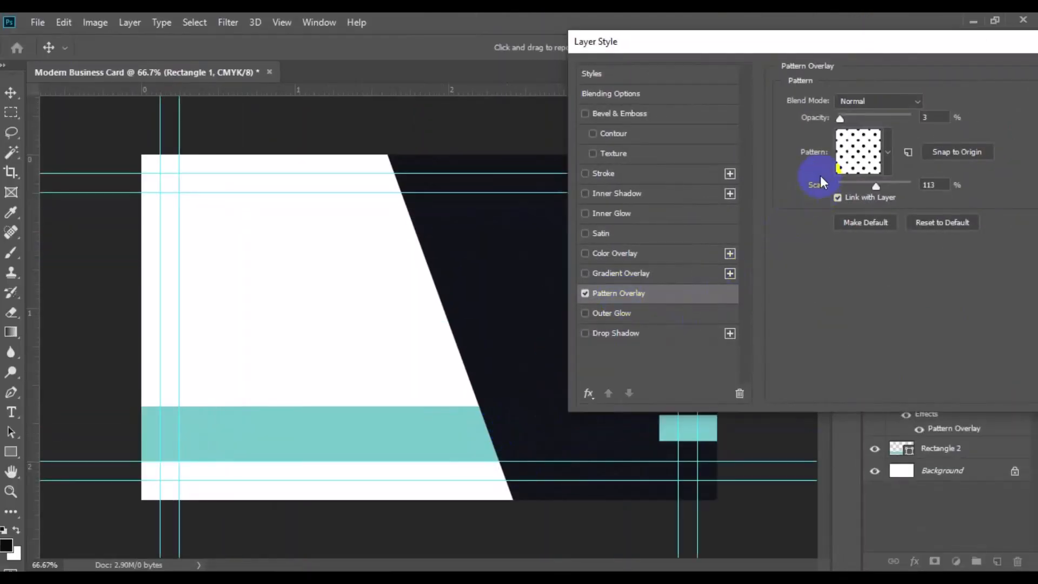
pyautogui.moveTo(815, 194)
pyautogui.mouseDown()
pyautogui.moveTo(831, 193)
pyautogui.moveTo(824, 186)
pyautogui.mouseUp()
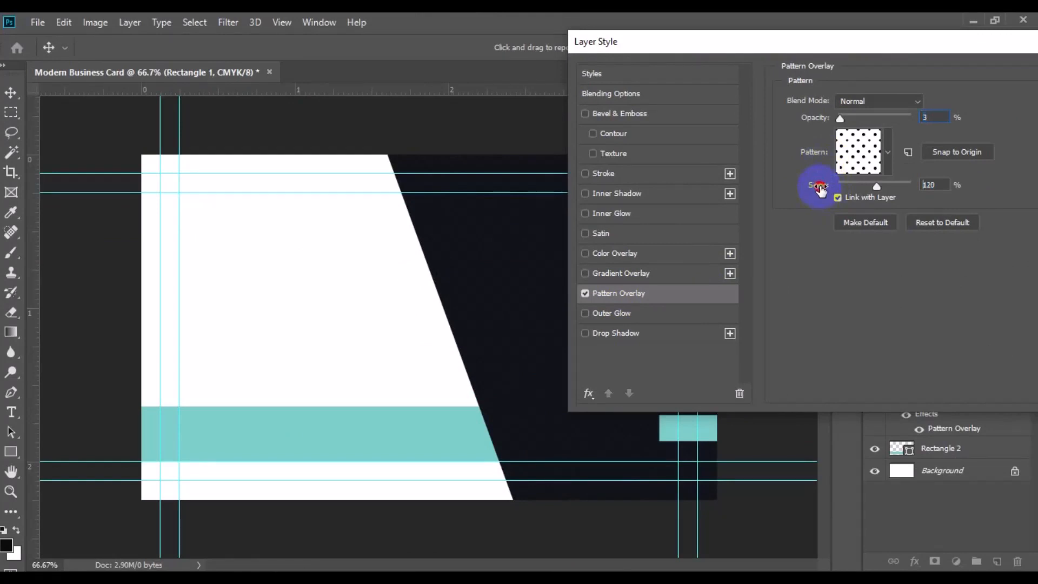
pyautogui.click(887, 152)
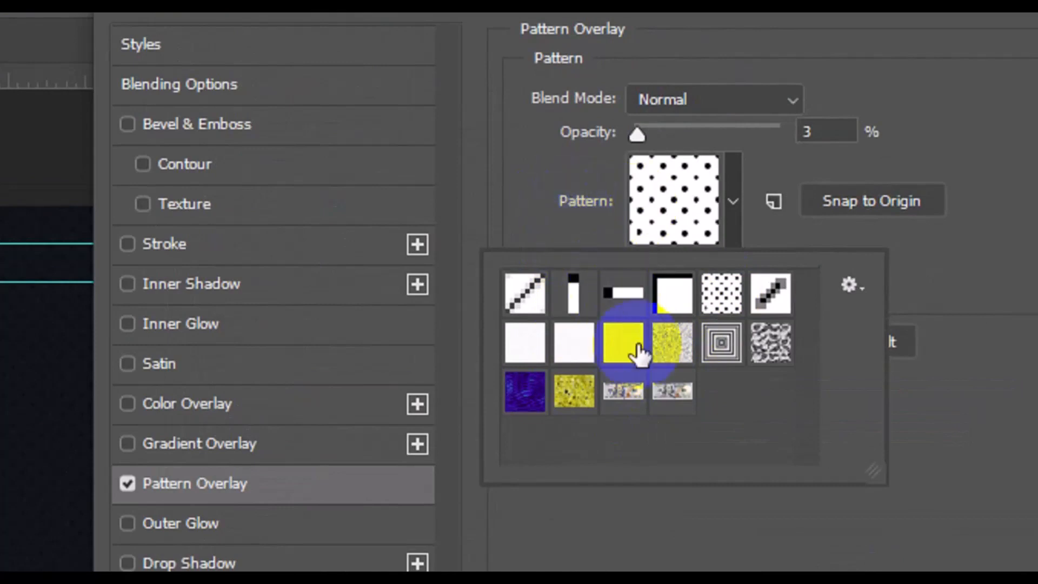
pyautogui.click(546, 209)
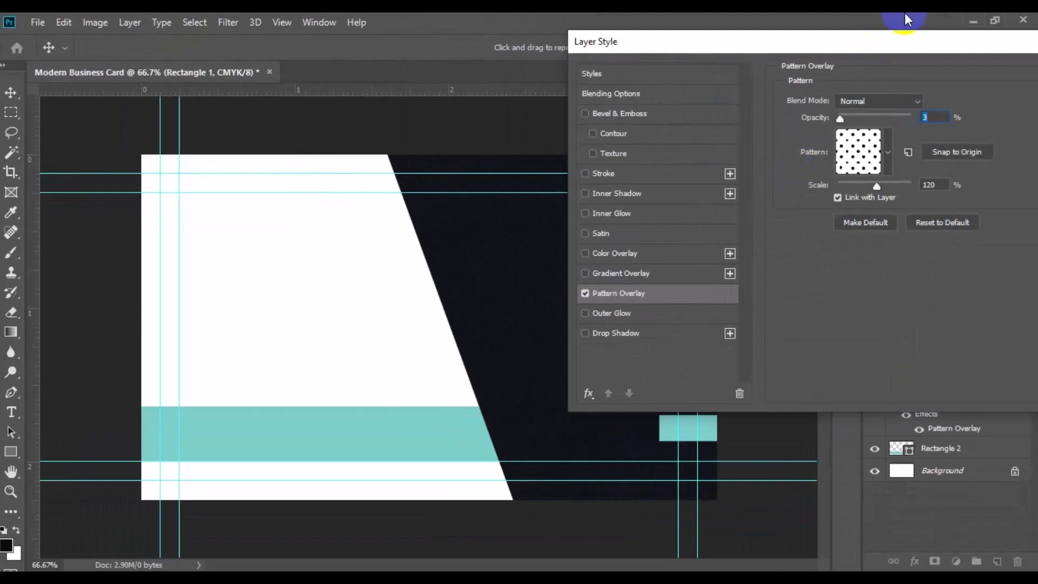
pyautogui.moveTo(900, 39); pyautogui.dragTo(755, 89)
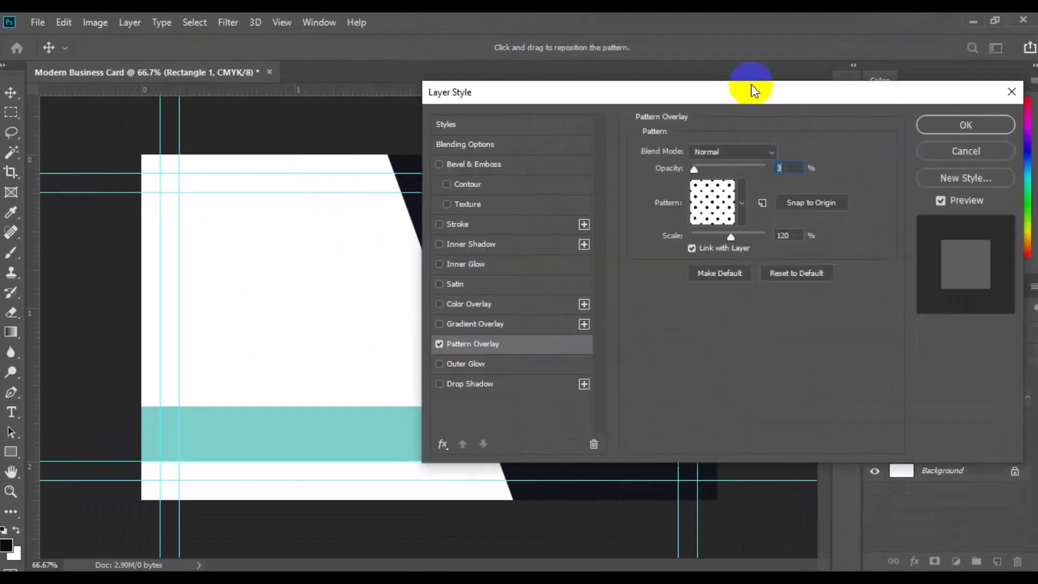
pyautogui.click(987, 129)
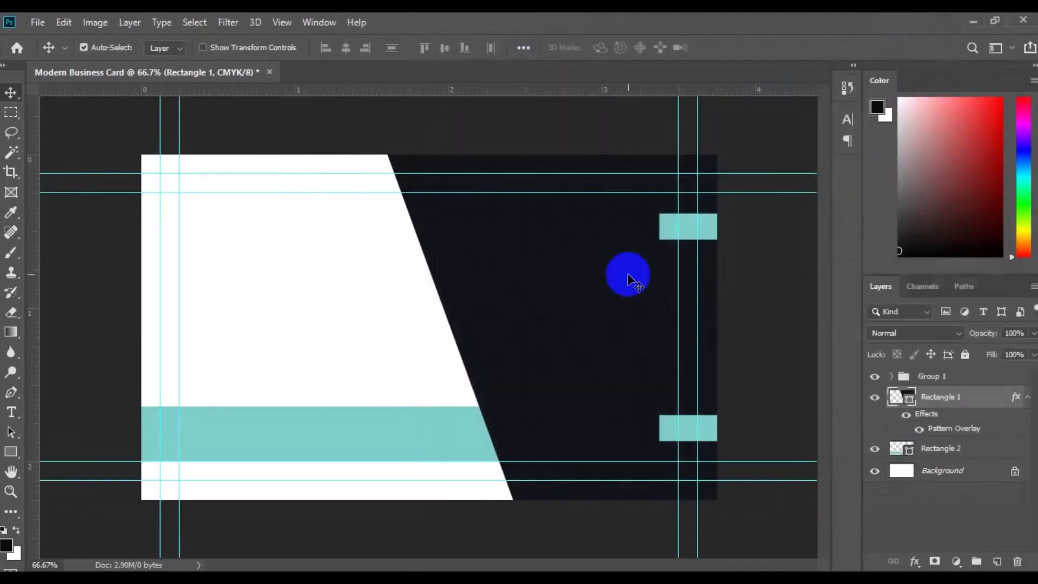
# Step: Recolour the long teal bar to orange, hex f39d09, and copy that hex code for reuse
pyautogui.click(381, 439)
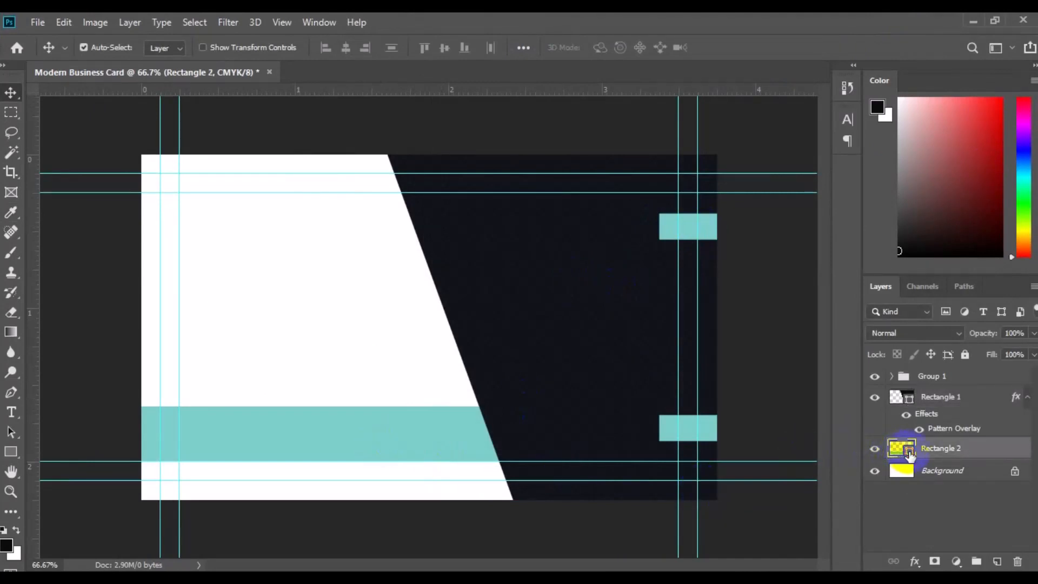
pyautogui.doubleClick(910, 451)
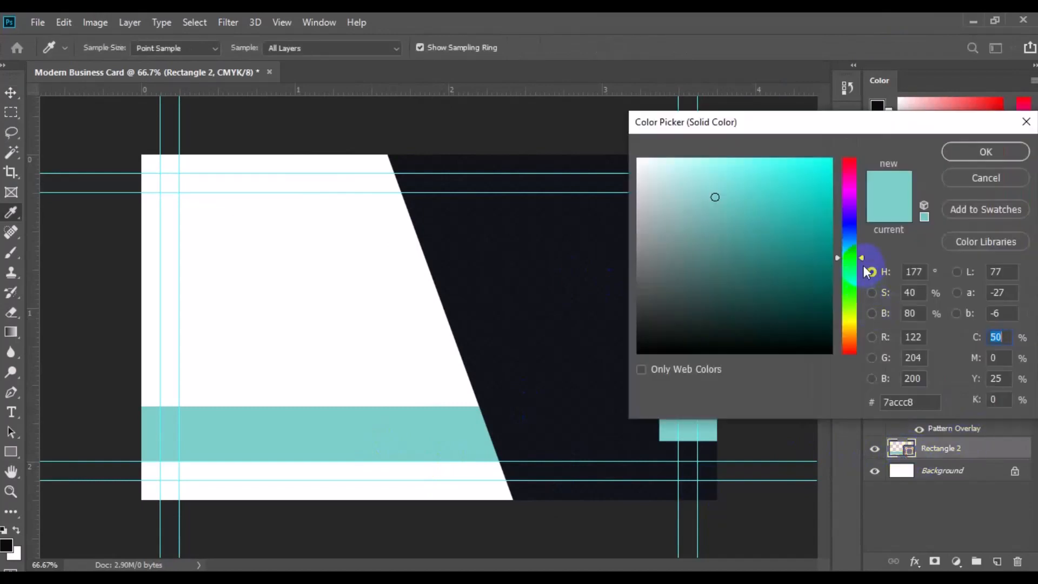
pyautogui.moveTo(862, 257); pyautogui.dragTo(860, 333)
pyautogui.click(827, 162)
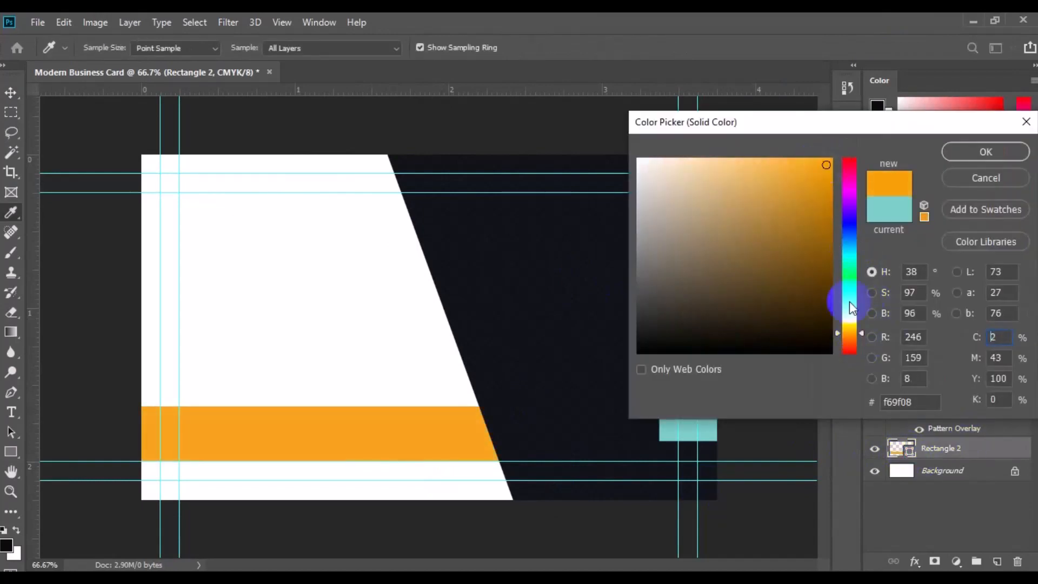
pyautogui.moveTo(827, 162); pyautogui.dragTo(822, 167)
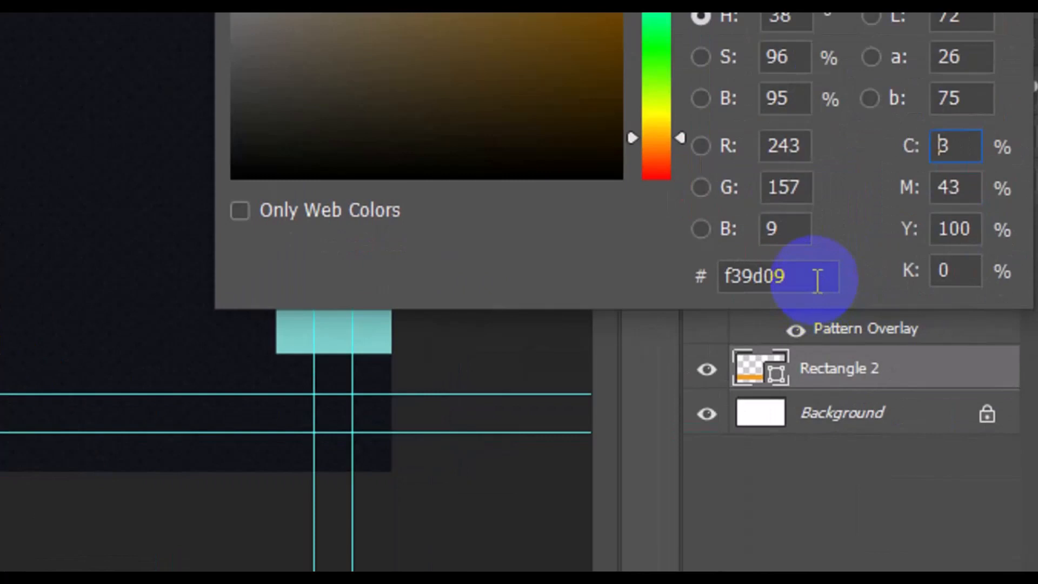
pyautogui.click(930, 404)
pyautogui.moveTo(817, 280); pyautogui.dragTo(723, 278)
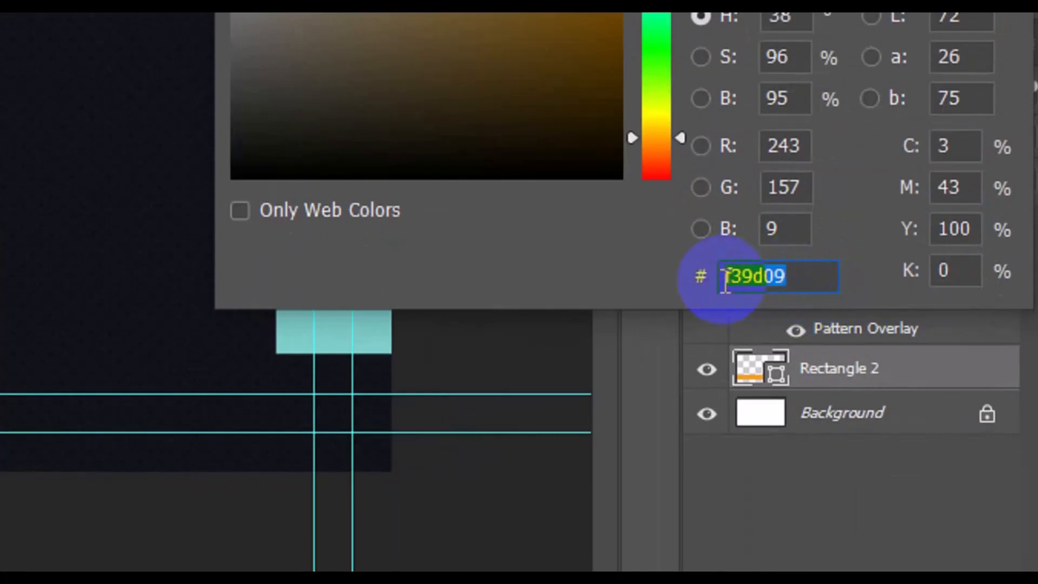
pyautogui.rightClick(753, 281)
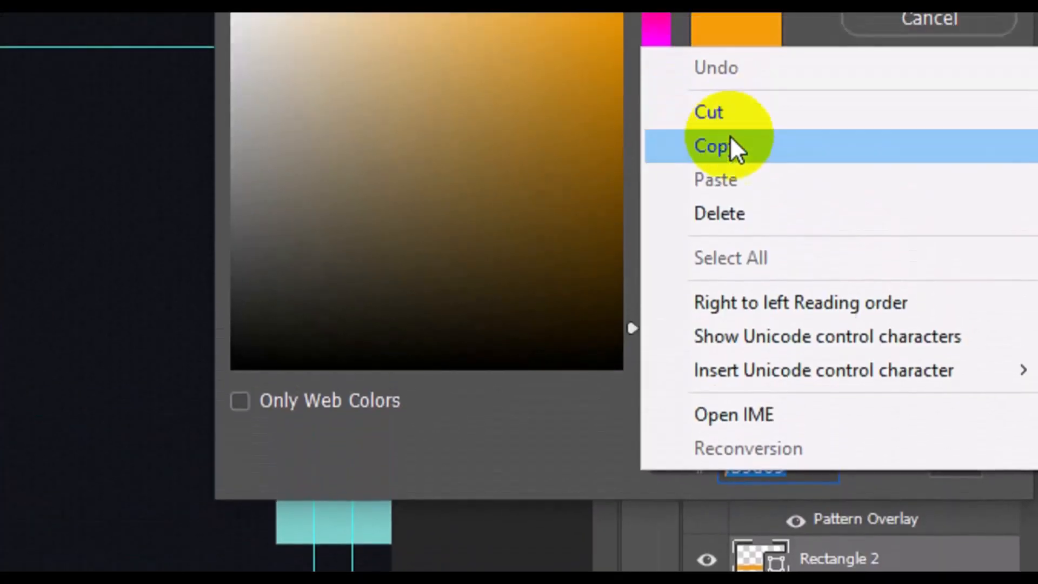
pyautogui.click(733, 147)
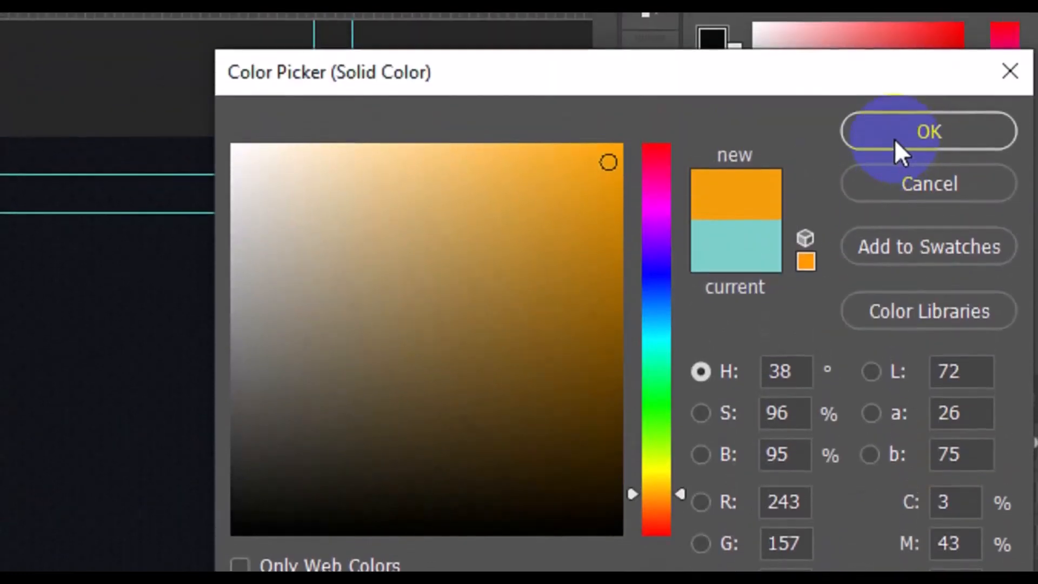
pyautogui.click(899, 104)
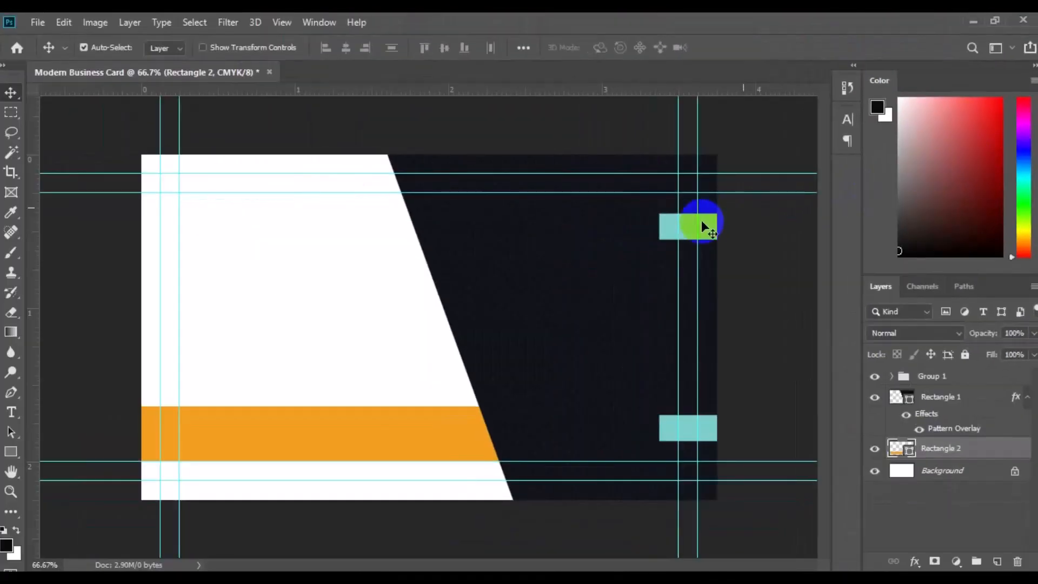
# Step: Recolour the upper small teal bar with the copied orange, hex f39d09
pyautogui.click(706, 222)
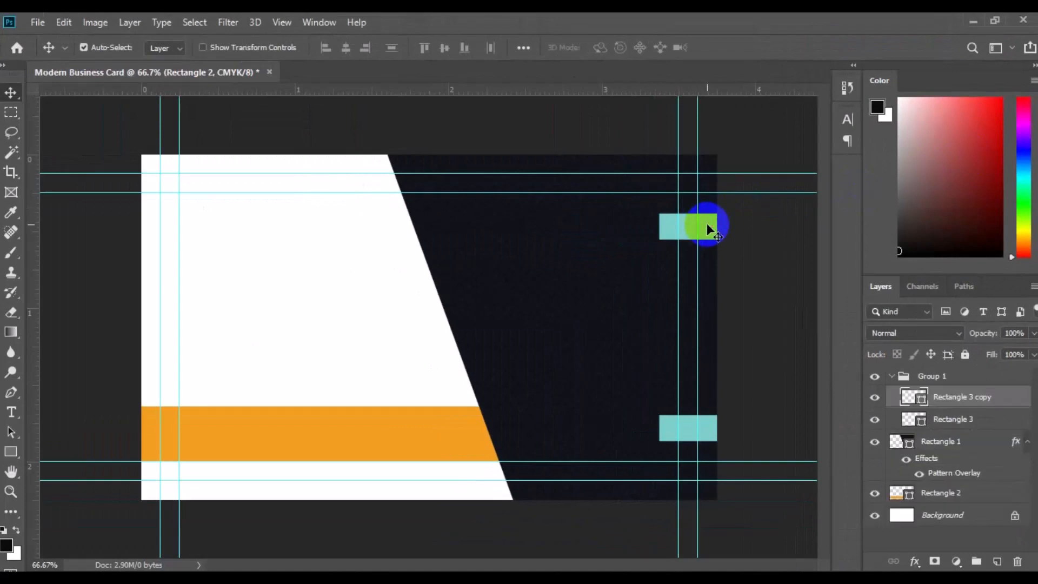
pyautogui.doubleClick(921, 400)
pyautogui.click(916, 401)
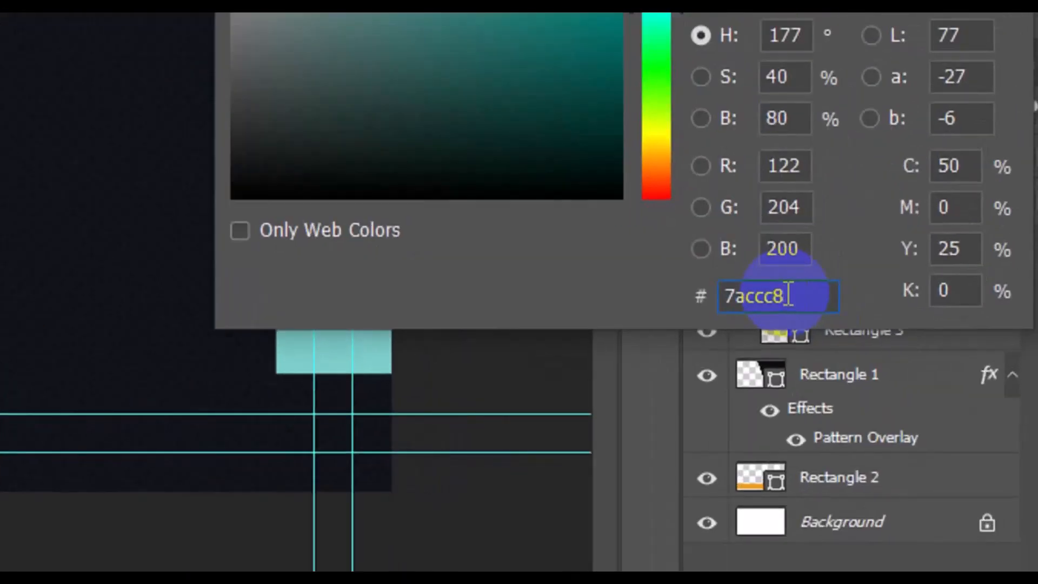
pyautogui.doubleClick(789, 296)
pyautogui.hotkey('ctrl', 'v')
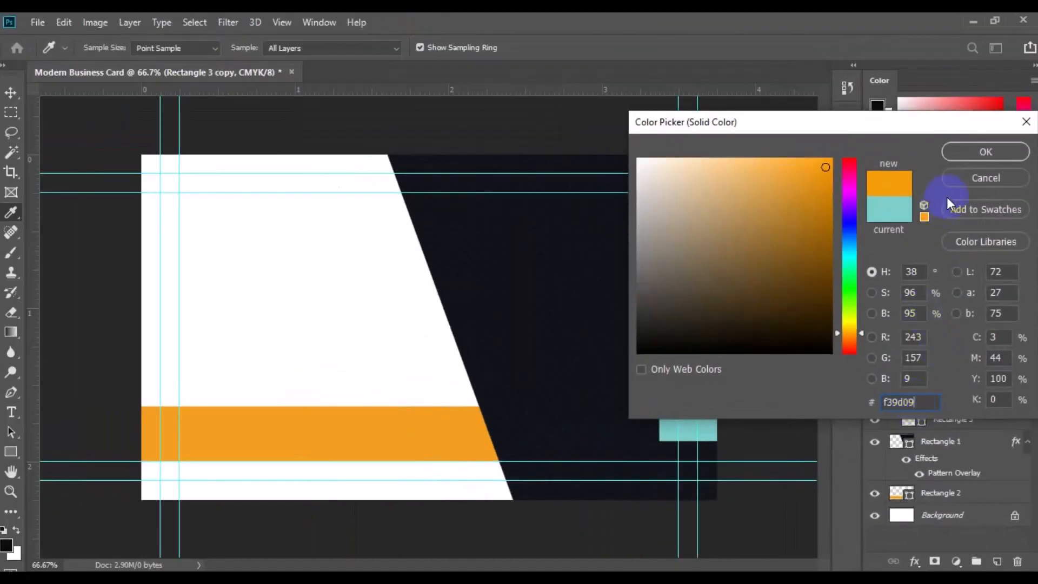
pyautogui.click(988, 151)
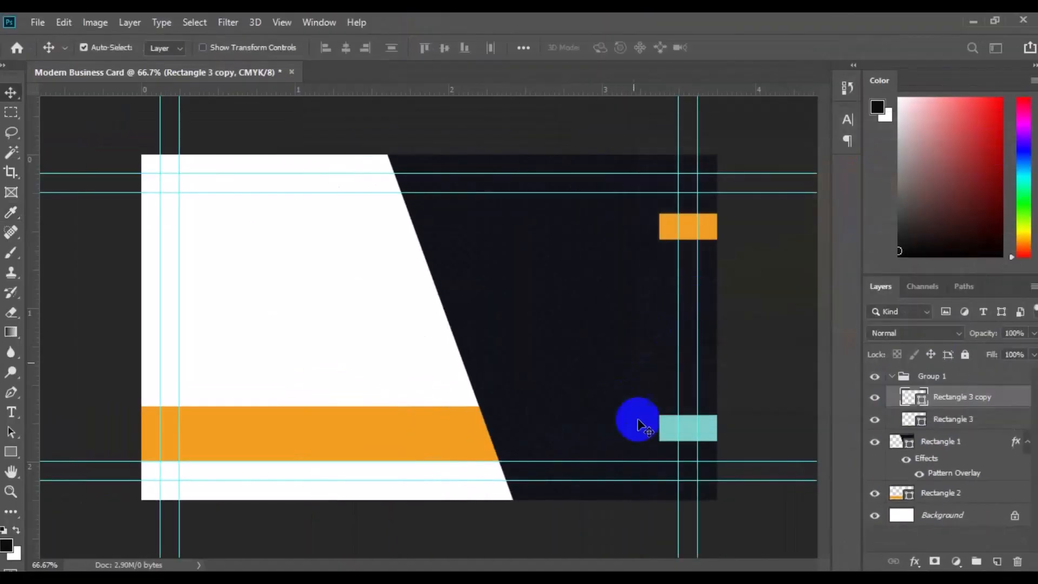
# Step: Recolour the lower small teal bar with the same copied orange, hex f39d09
pyautogui.click(671, 435)
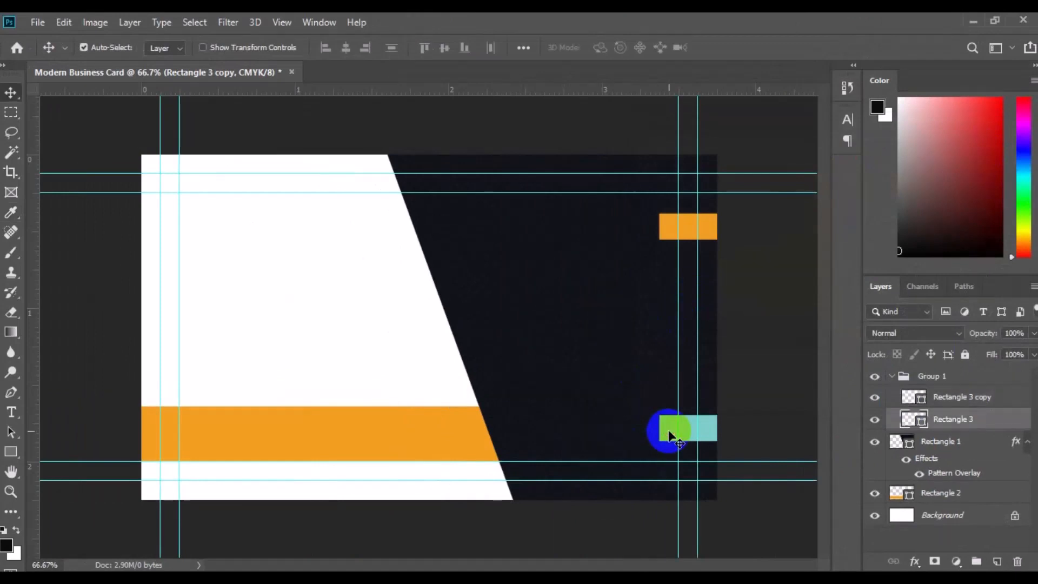
pyautogui.doubleClick(922, 423)
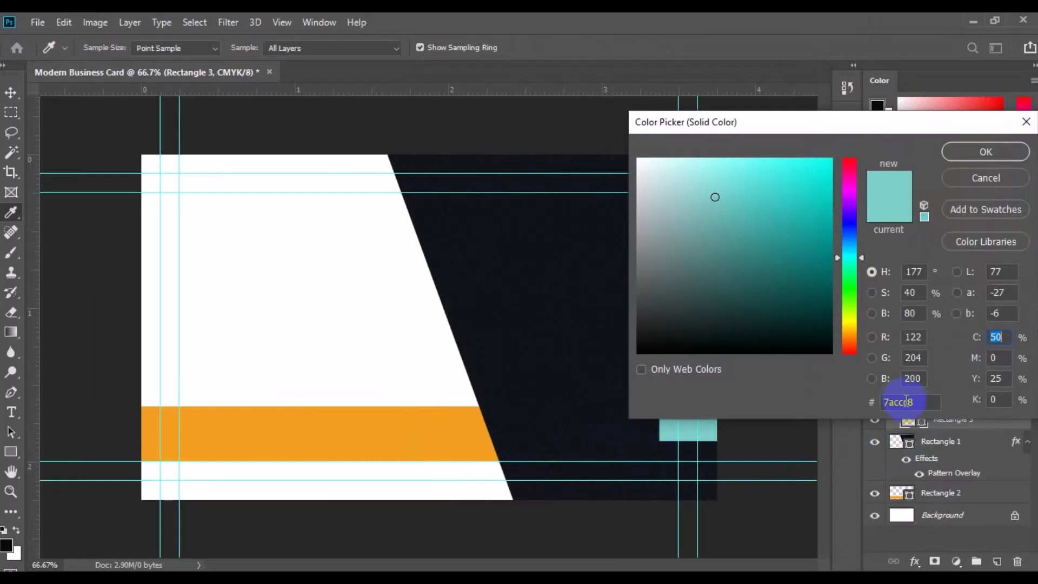
pyautogui.click(905, 402)
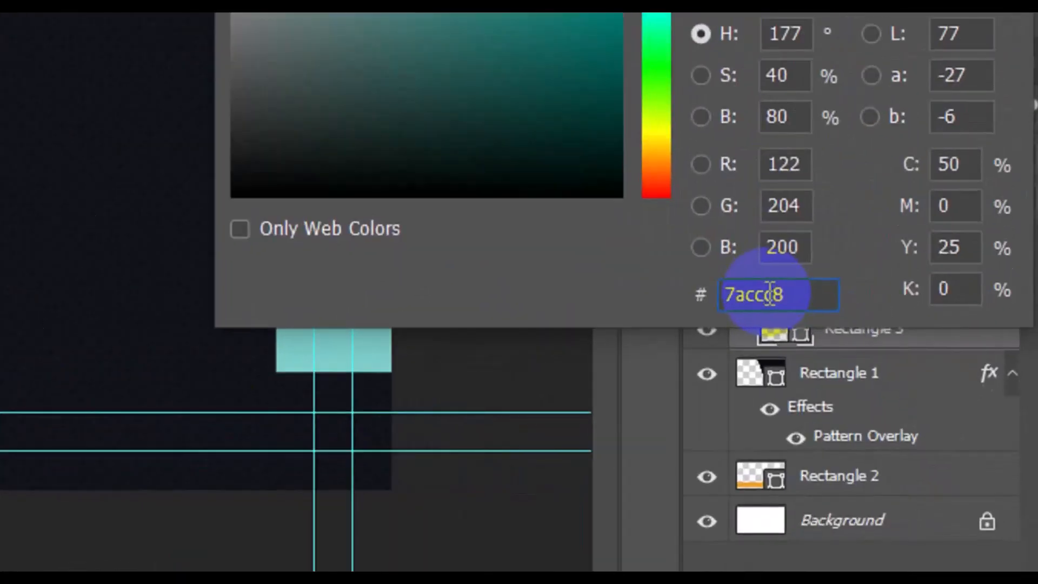
pyautogui.doubleClick(771, 294)
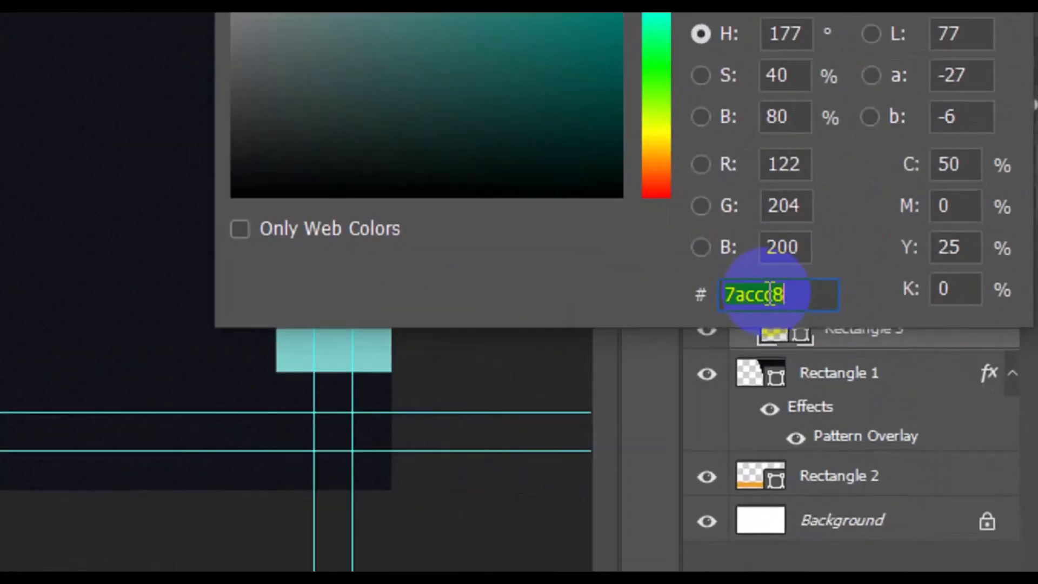
pyautogui.hotkey('ctrl', 'v')
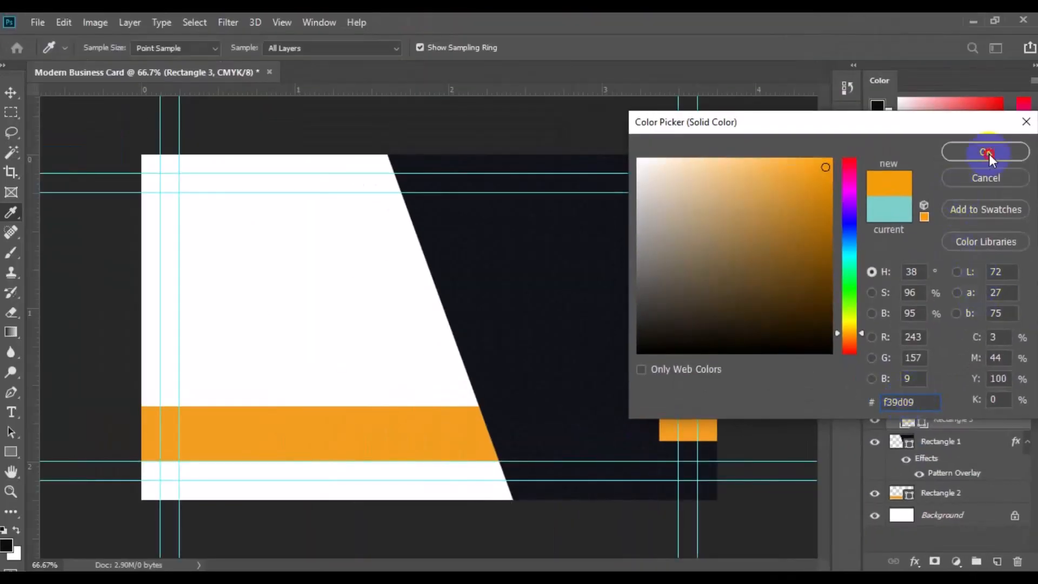
pyautogui.click(987, 153)
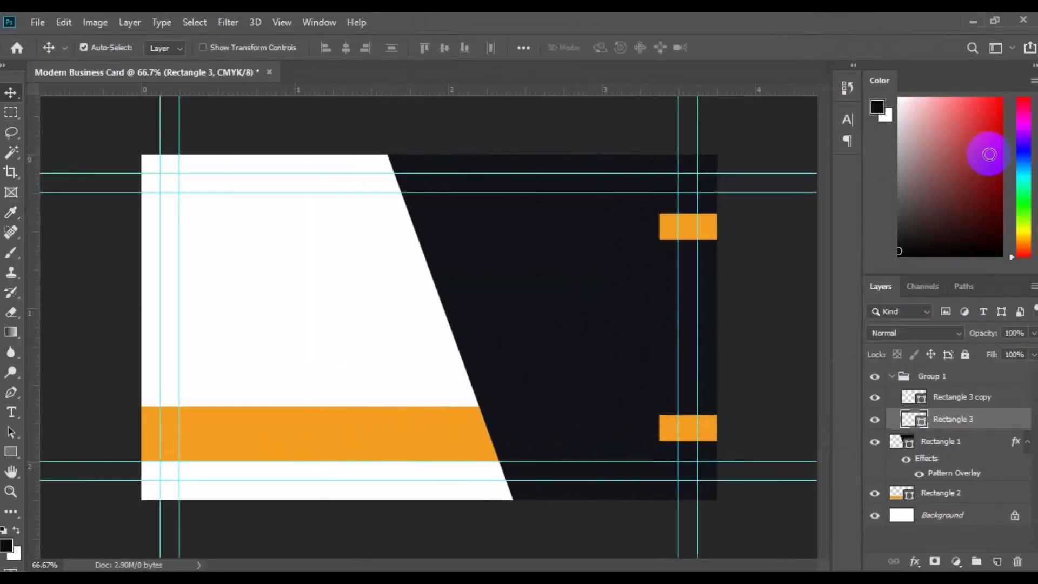
# Step: Select the Background layer and set the Type tool's font style to Bold for new text
pyautogui.hotkey('ctrl', '-')
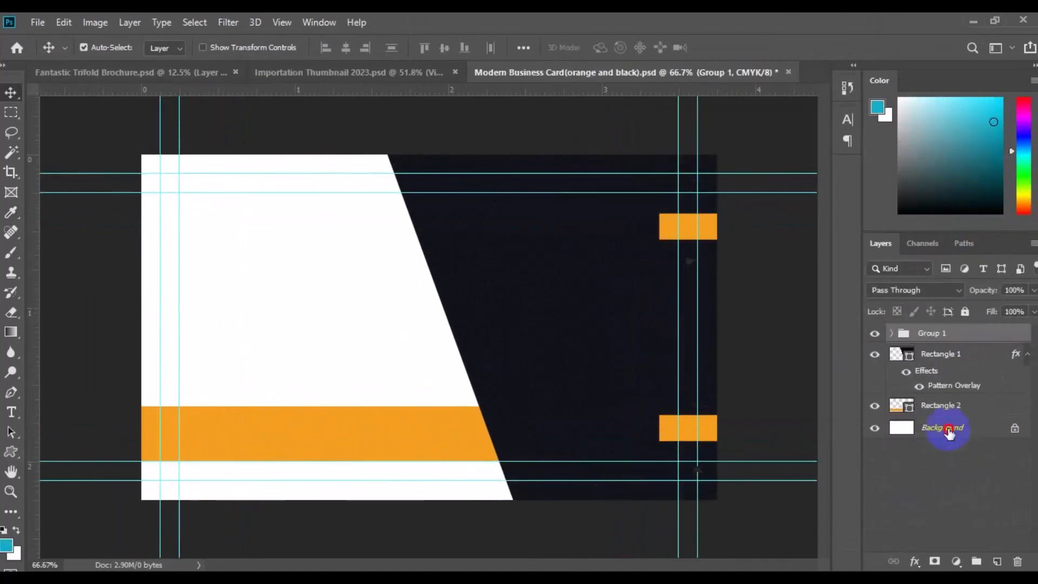
pyautogui.click(917, 427)
pyautogui.click(12, 412)
pyautogui.click(332, 47)
pyautogui.click(312, 155)
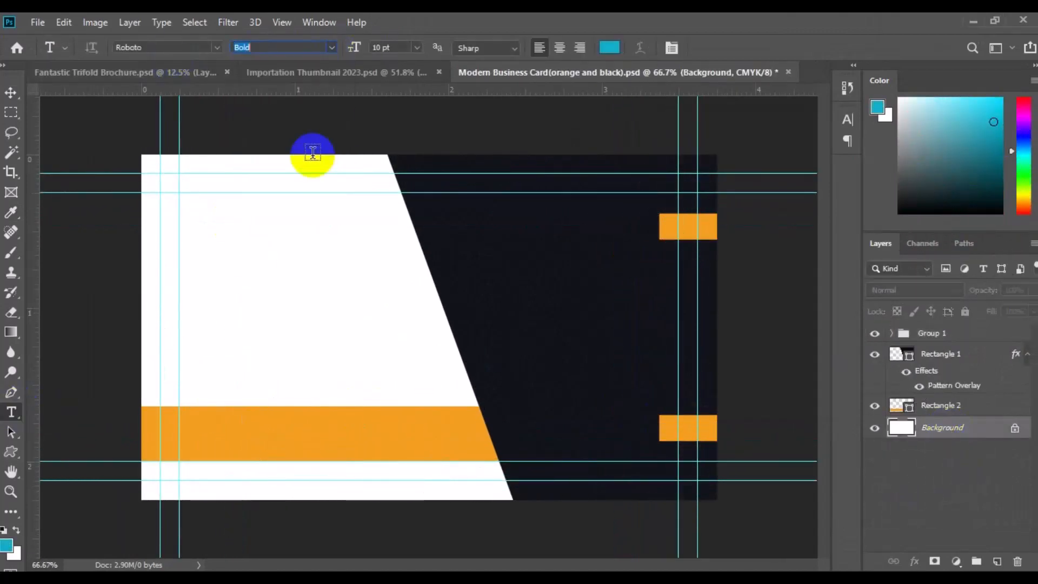
# Step: Add dark 12 pt Roboto Bold text on the white area with the full name and a second line reading CRAETIVE DIRECTOR
pyautogui.click(610, 48)
pyautogui.click(981, 174)
pyautogui.click(239, 239)
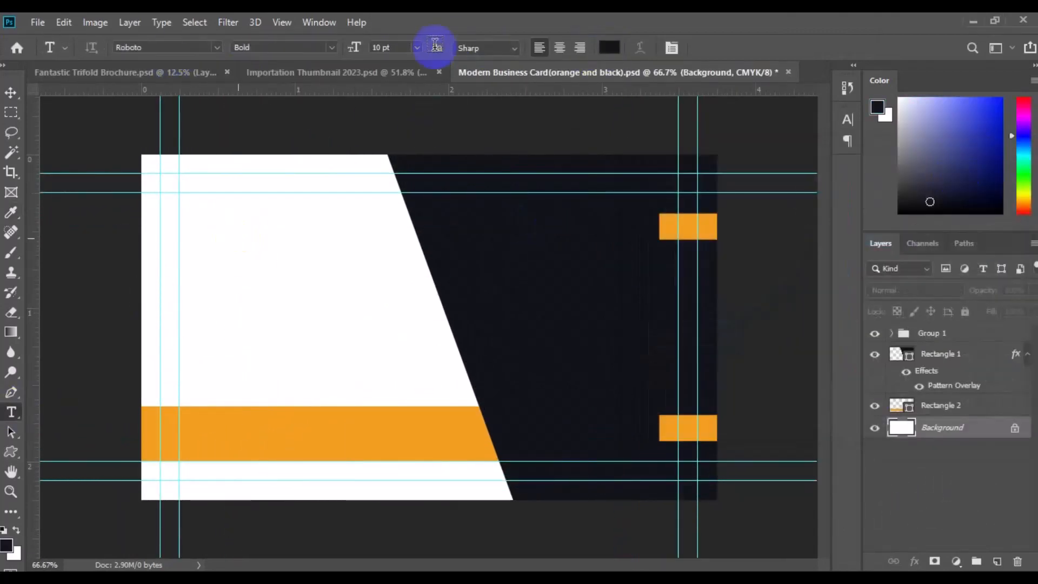
pyautogui.click(417, 47)
pyautogui.click(409, 142)
pyautogui.hotkey('ctrl', 'v')
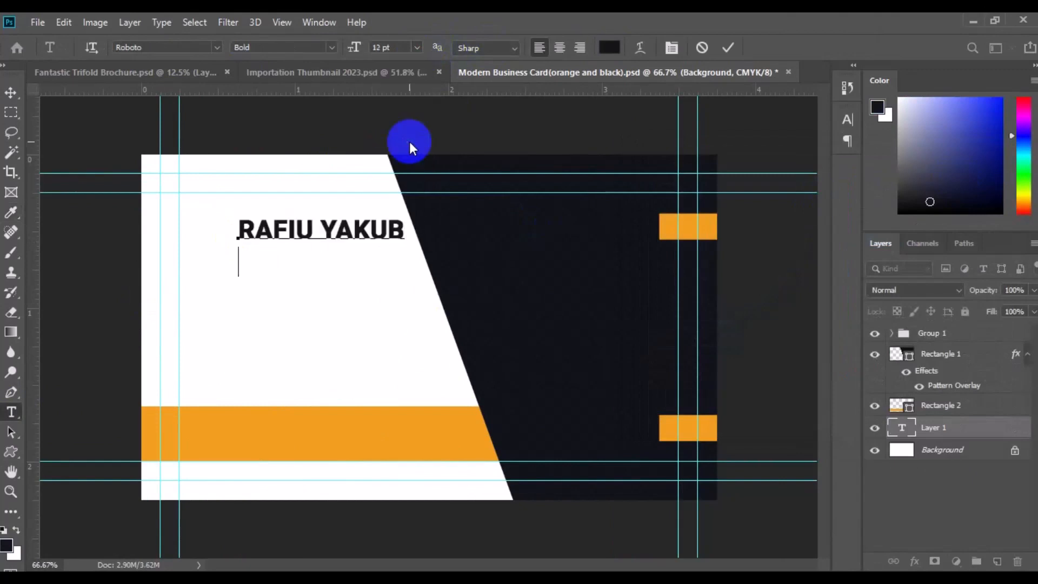
pyautogui.write('CRAETIVE DIRECTOR')
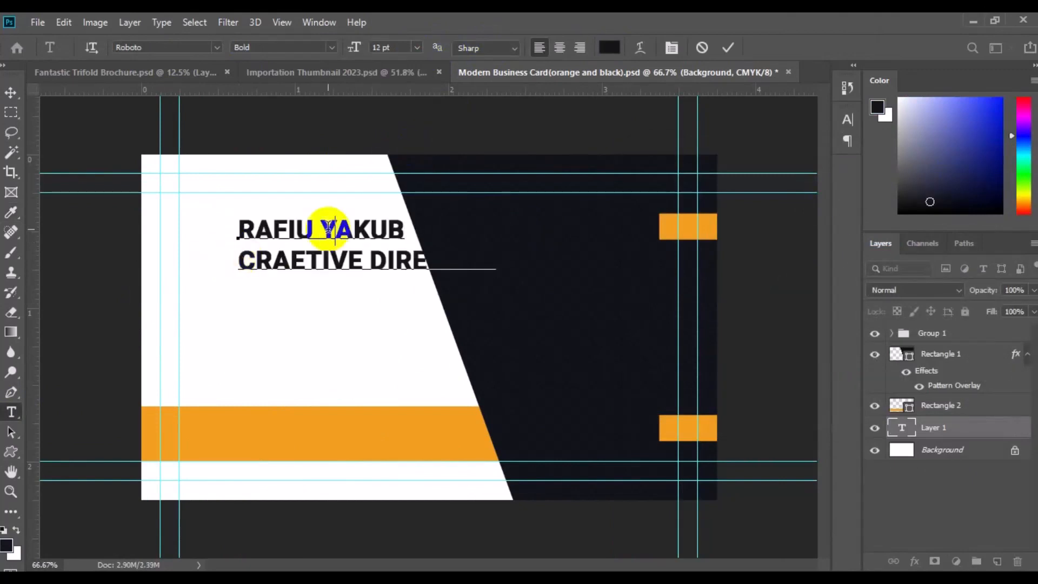
# Step: Change the surname and the job title line to the Light font style
pyautogui.doubleClick(328, 230)
pyautogui.click(331, 48)
pyautogui.click(303, 85)
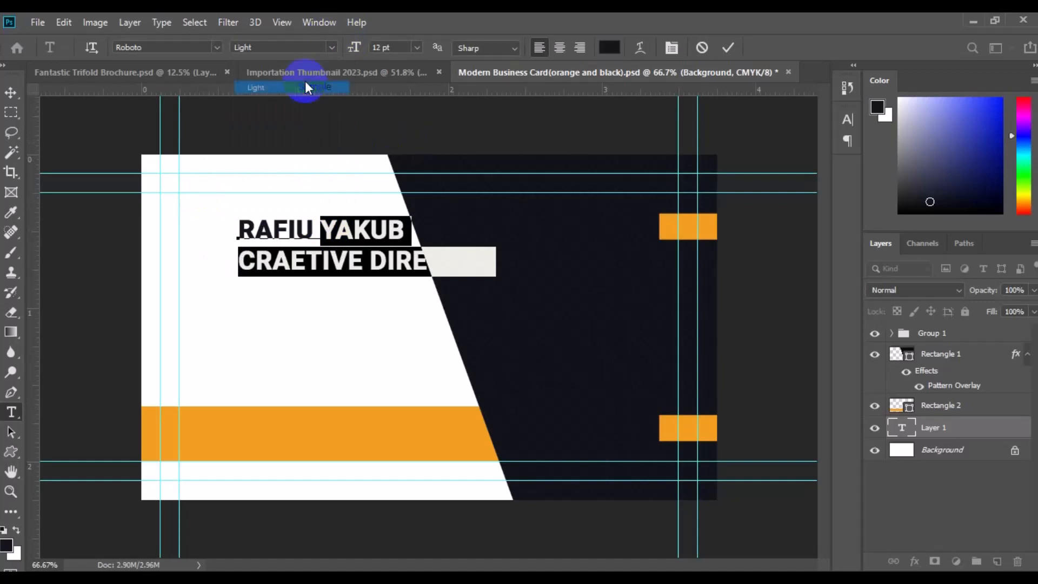
# Step: Set the job title line to 6 pt and move the text block into the upper-left corner of the inner guides
pyautogui.click(242, 261)
pyautogui.hotkey('shift', 'End')
pyautogui.click(417, 48)
pyautogui.click(399, 77)
pyautogui.click(10, 93)
pyautogui.moveTo(264, 234); pyautogui.dragTo(208, 207)
# Step: Draw a short horizontal line under the job title with the Pen tool, using no fill and a 5 px orange stroke
pyautogui.click(11, 394)
pyautogui.click(223, 50)
pyautogui.click(998, 561)
pyautogui.click(167, 50)
pyautogui.click(222, 47)
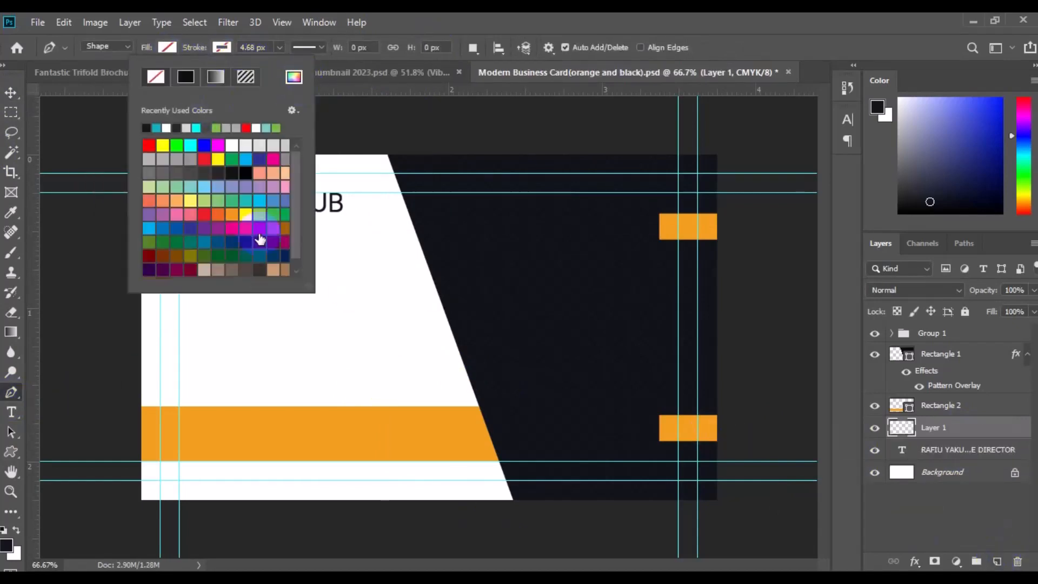
pyautogui.click(293, 76)
pyautogui.click(523, 420)
pyautogui.press('Return')
pyautogui.click(179, 232)
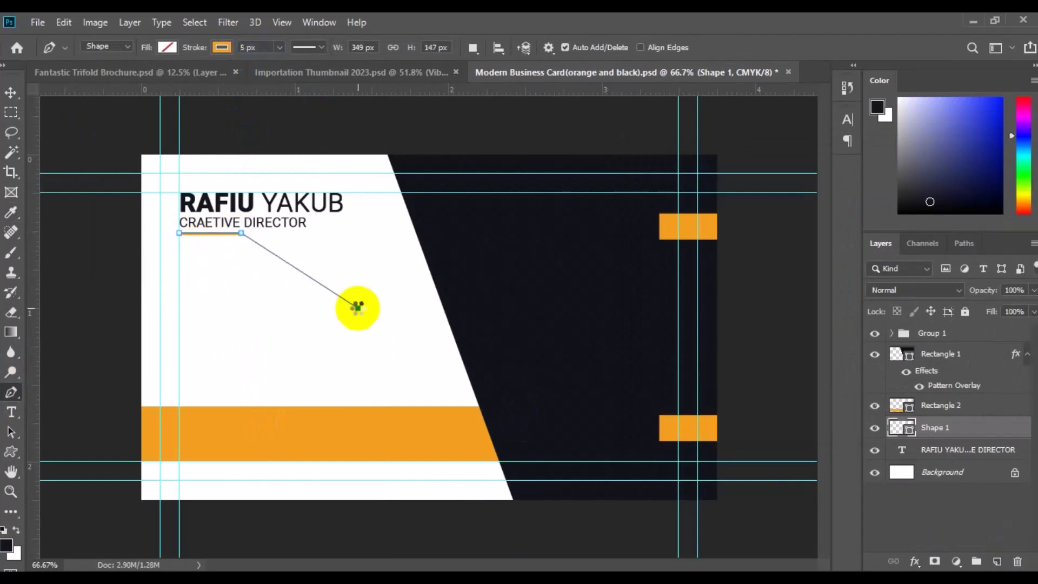
pyautogui.click(358, 307)
pyautogui.click(318, 427)
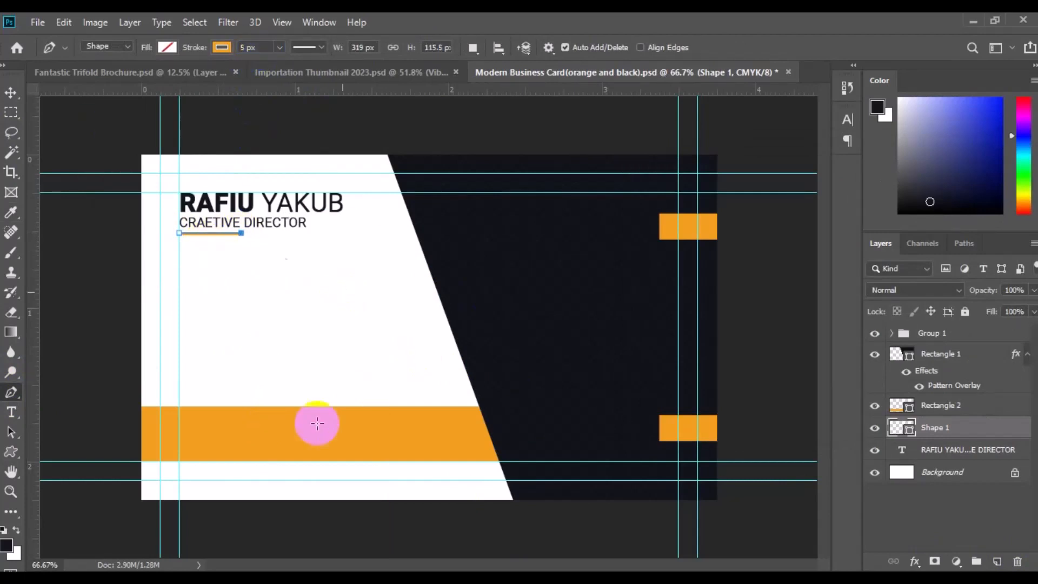
pyautogui.press('v')
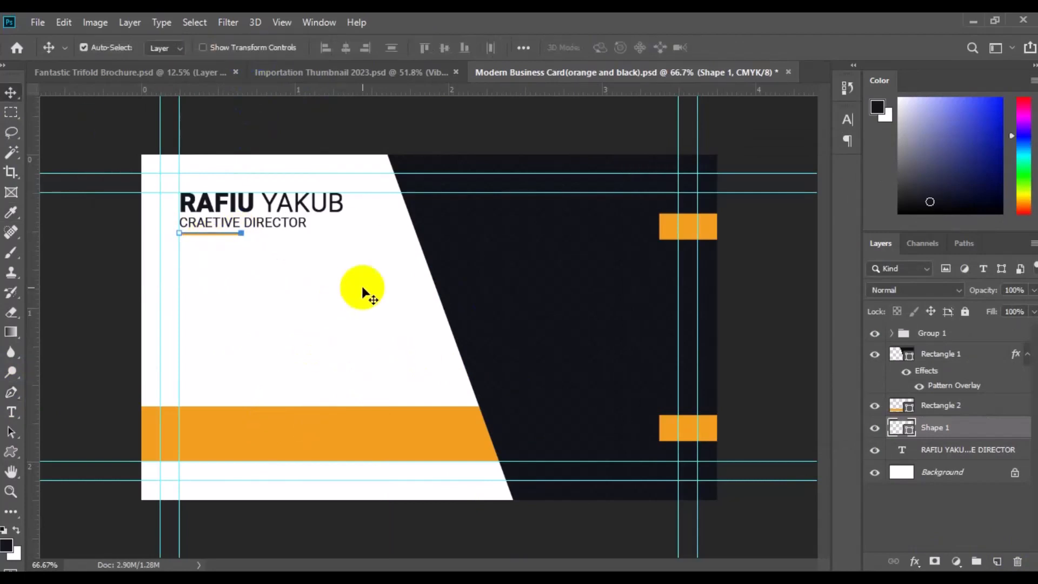
# Step: Group the orange underline layer with the name and job title text layer
pyautogui.click(965, 451)
pyautogui.click(951, 431)
pyautogui.click(948, 450)
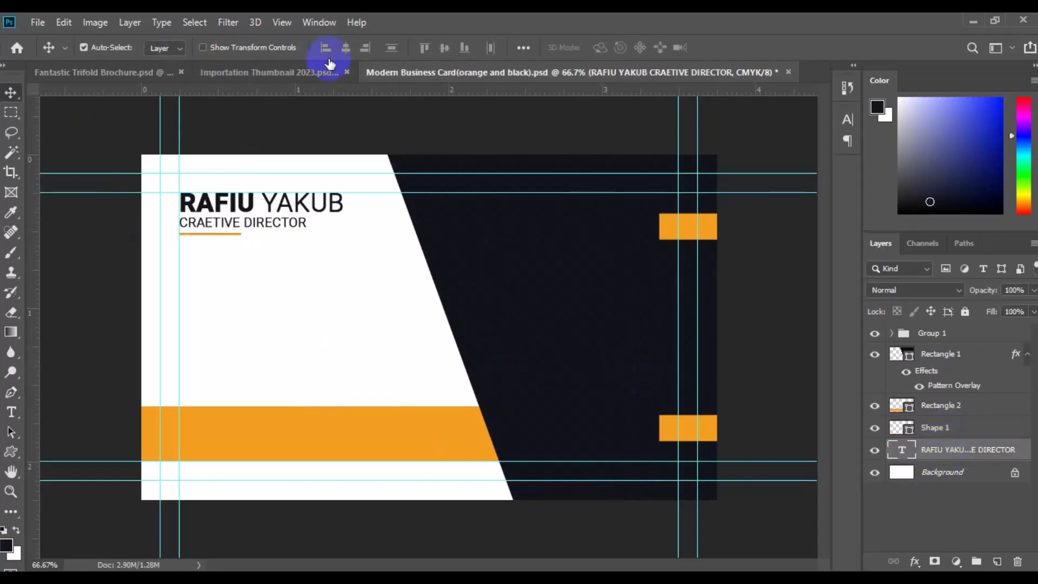
pyautogui.keyDown('ctrl'); pyautogui.click(926, 429); pyautogui.keyUp('ctrl')
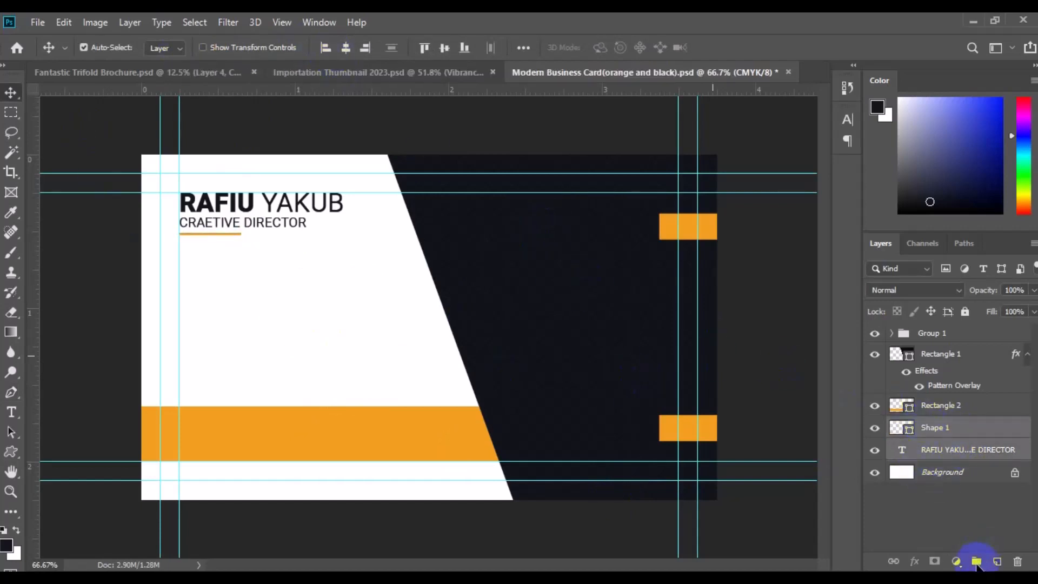
pyautogui.click(977, 563)
# Step: Draw an orange rounded square about 48 px wide on a new layer below the job title, with 10 px radius and no stroke
pyautogui.rightClick(10, 455)
pyautogui.click(74, 467)
pyautogui.click(996, 562)
pyautogui.click(222, 48)
pyautogui.click(153, 77)
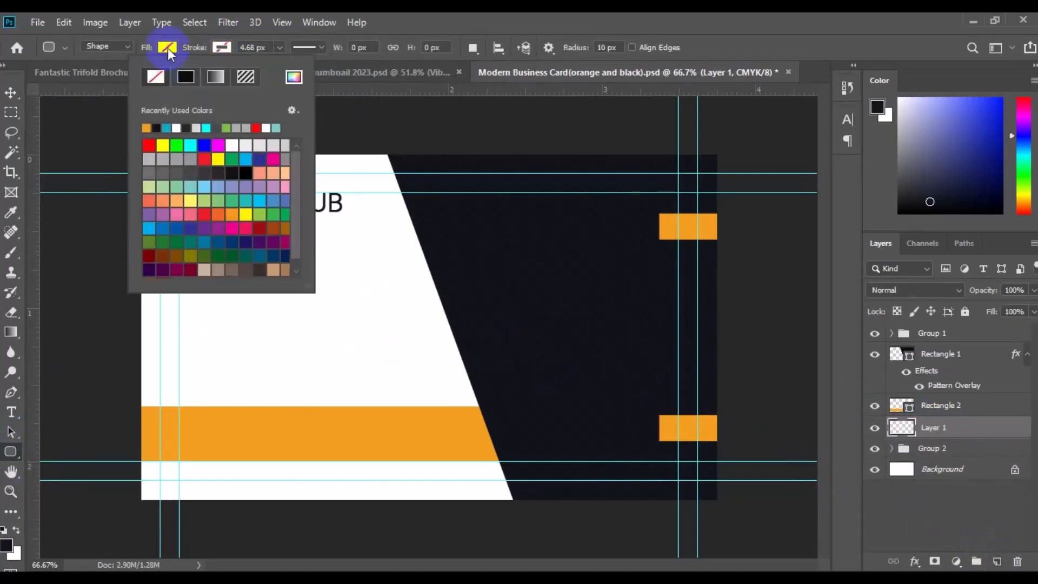
pyautogui.click(167, 47)
pyautogui.click(92, 128)
pyautogui.click(8, 453)
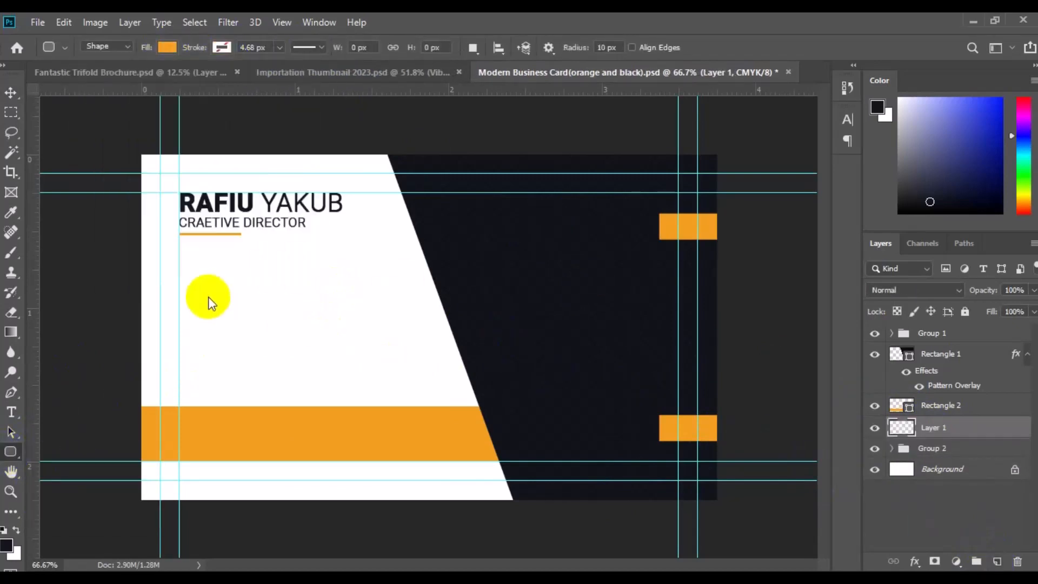
pyautogui.moveTo(250, 327); pyautogui.dragTo(228, 309)
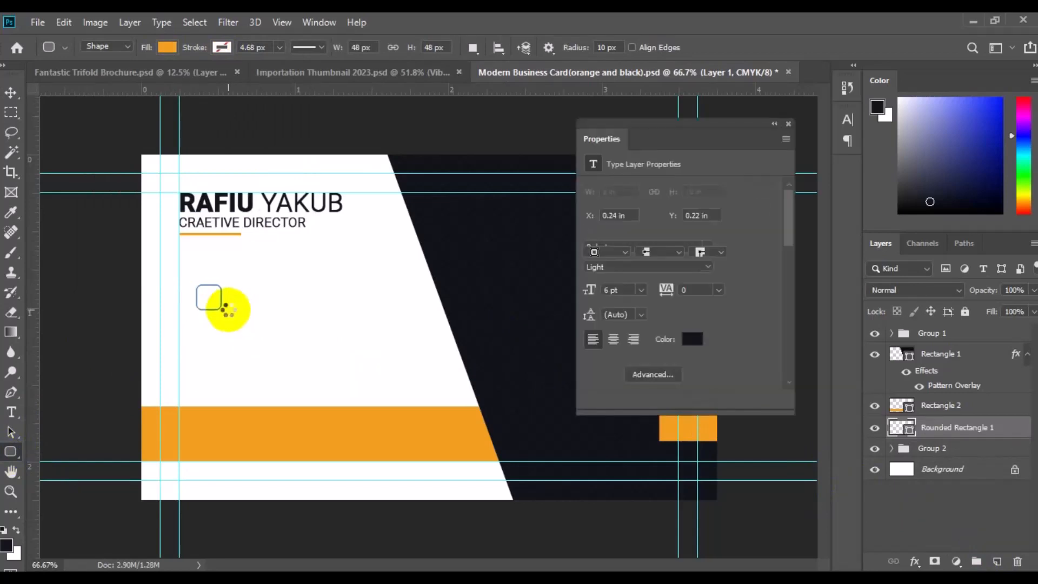
# Step: Align the rounded square with the inner left guide and duplicate it twice downward in an evenly spaced column
pyautogui.press('v')
pyautogui.moveTo(209, 296); pyautogui.dragTo(192, 273)
pyautogui.moveTo(192, 273); pyautogui.dragTo(191, 357)
# Step: Open pin.psd and copy its group of phone, globe and location icons into the business card document
pyautogui.click(37, 23)
pyautogui.click(62, 53)
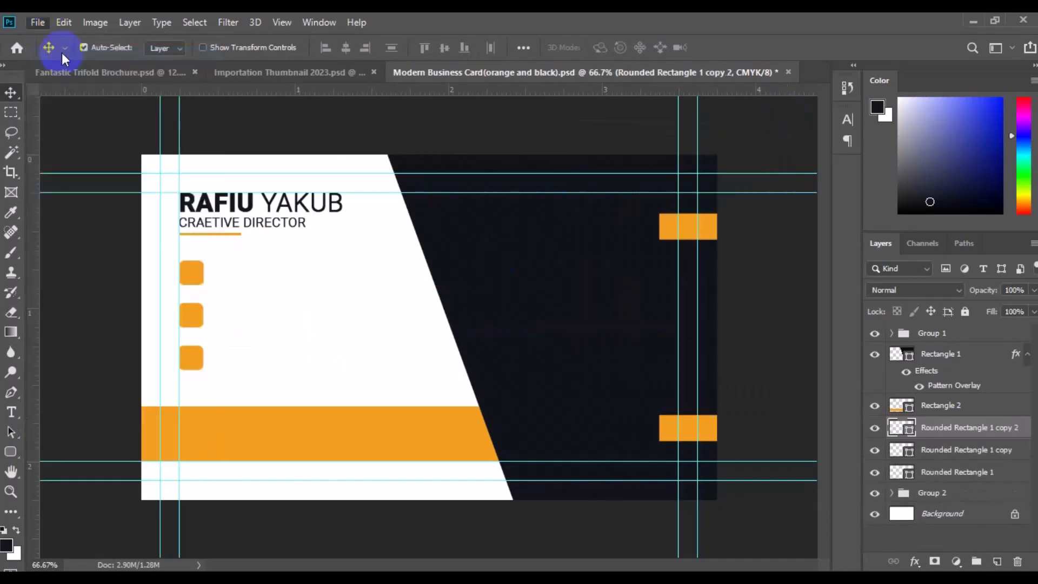
pyautogui.click(506, 311)
pyautogui.click(266, 144)
pyautogui.click(392, 356)
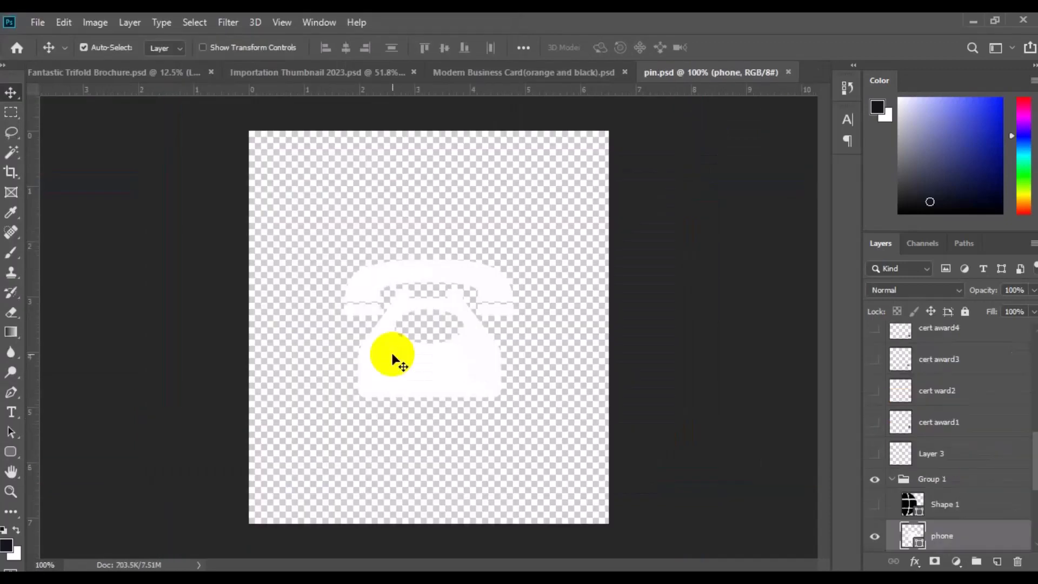
pyautogui.moveTo(943, 479); pyautogui.dragTo(414, 308)
# Step: Scale down the phone icon and place it on the uppermost orange square
pyautogui.click(945, 410)
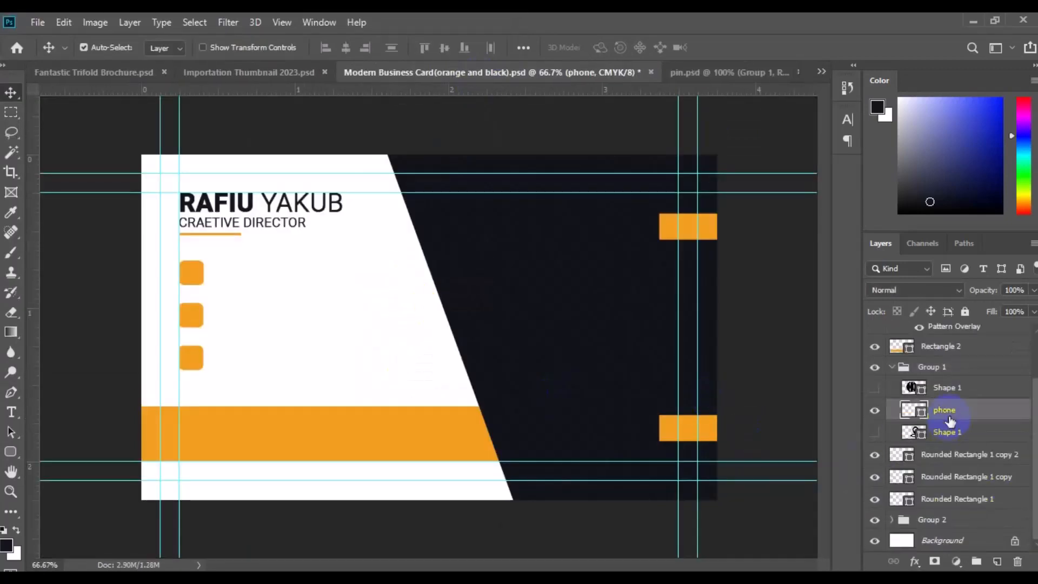
pyautogui.hotkey('ctrl', 't')
pyautogui.moveTo(475, 352); pyautogui.dragTo(190, 279)
pyautogui.press('Return')
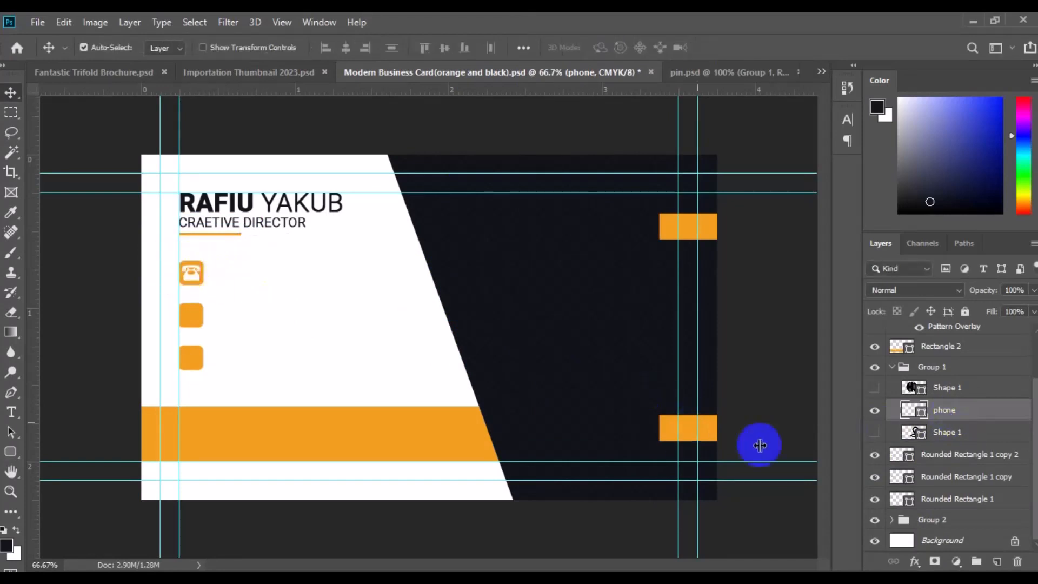
# Step: Group the phone icon with its orange square and name the group Call Icon
pyautogui.click(197, 263)
pyautogui.keyDown('ctrl'); pyautogui.click(956, 415); pyautogui.keyUp('ctrl')
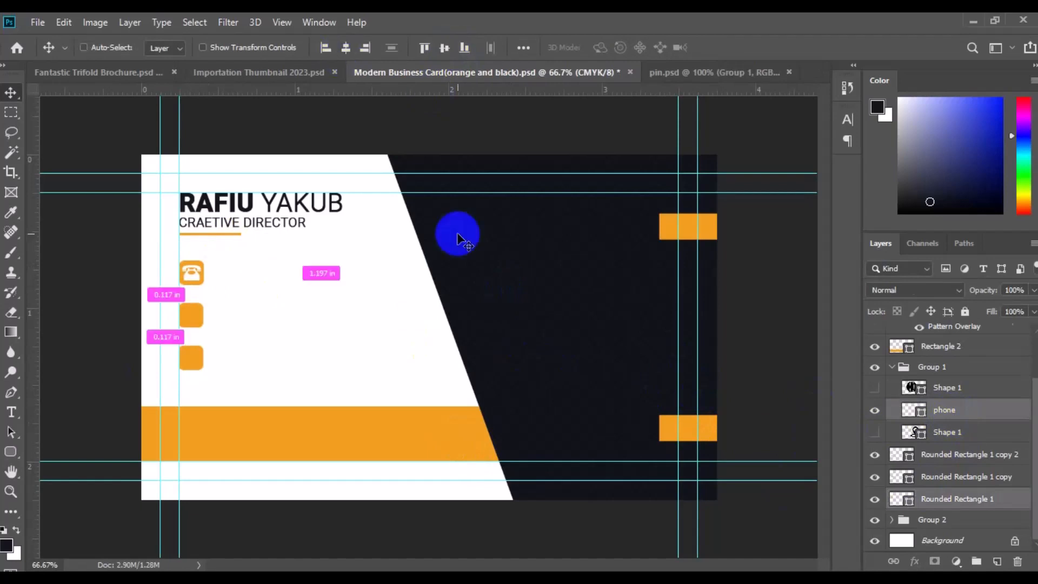
pyautogui.hotkey('ctrl', 'g')
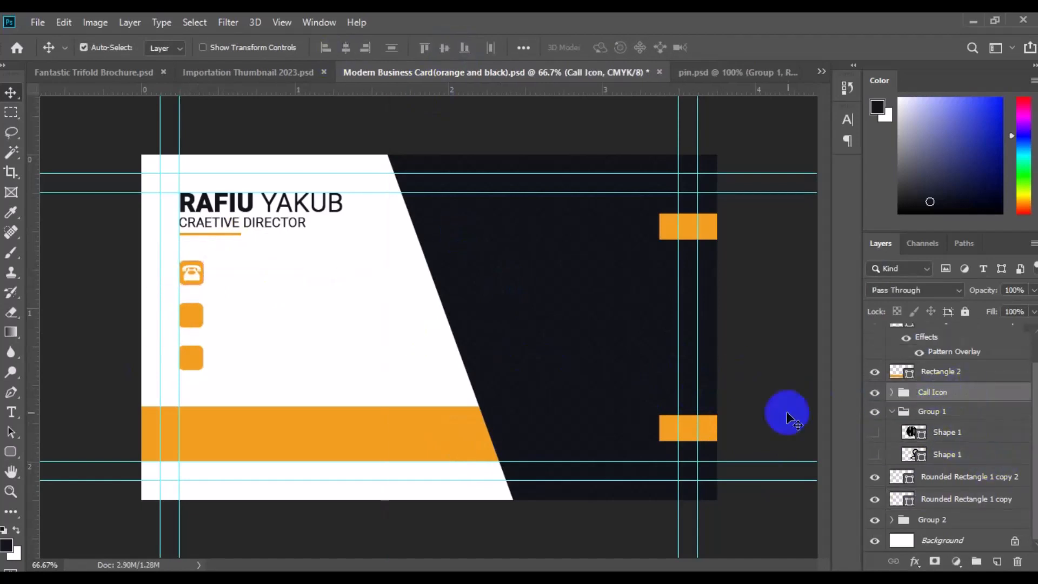
# Step: Show the globe icon, scale it down and fit it inside the middle orange square
pyautogui.click(191, 307)
pyautogui.click(919, 434)
pyautogui.click(875, 433)
pyautogui.hotkey('ctrl', 't')
pyautogui.moveTo(504, 428); pyautogui.dragTo(380, 265)
pyautogui.press('Return')
pyautogui.moveTo(373, 316); pyautogui.dragTo(191, 313)
pyautogui.hotkey('ctrl', 't')
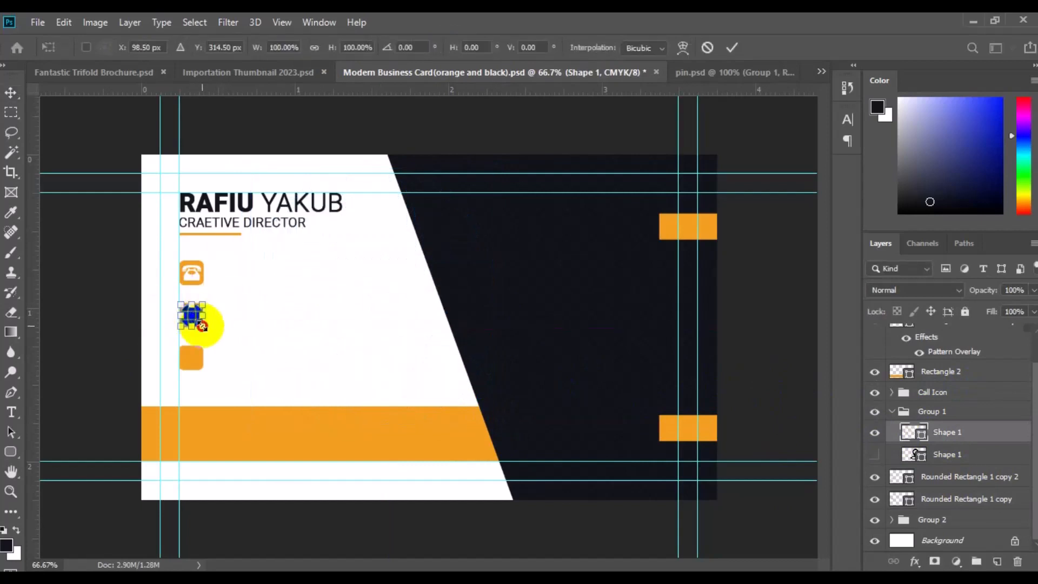
# Step: Recolour the globe icon white
pyautogui.click(921, 436)
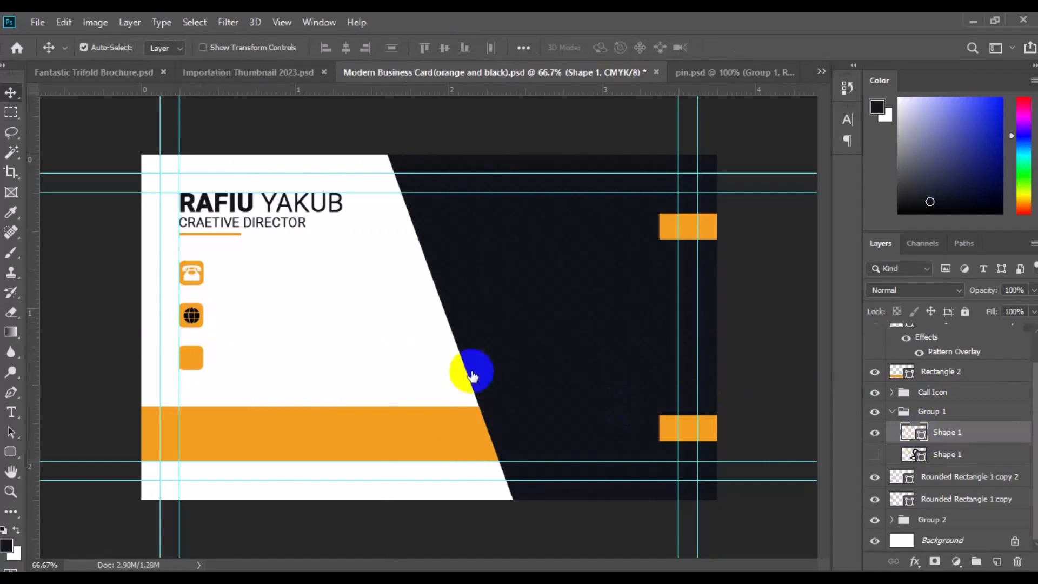
pyautogui.click(357, 352)
pyautogui.click(975, 182)
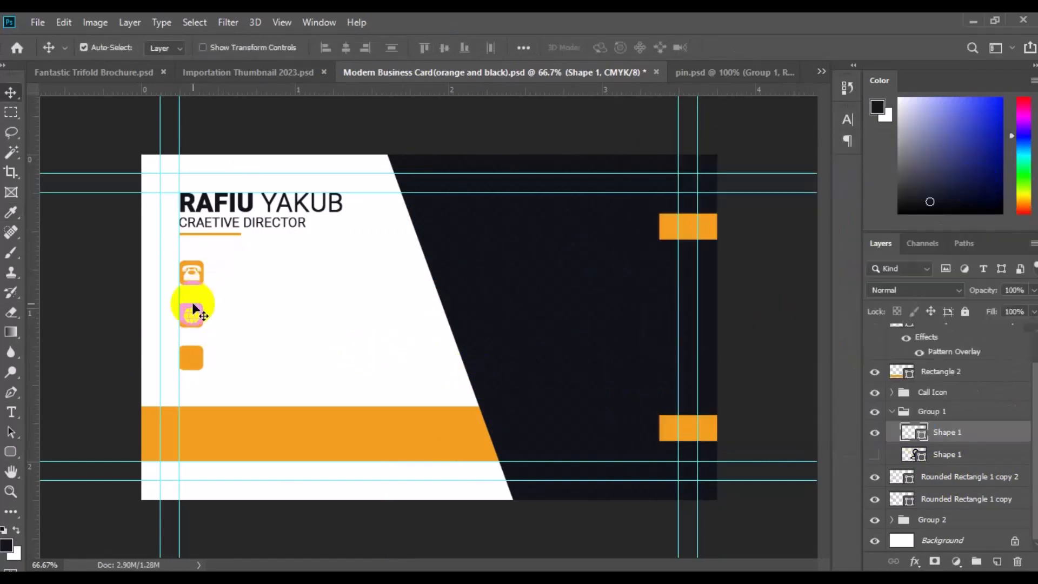
# Step: Centre the globe icon horizontally with its square and group both as web & mail outside the imported icon group
pyautogui.keyDown('ctrl'); pyautogui.click(962, 498); pyautogui.keyUp('ctrl')
pyautogui.click(346, 48)
pyautogui.hotkey('ctrl', 'g')
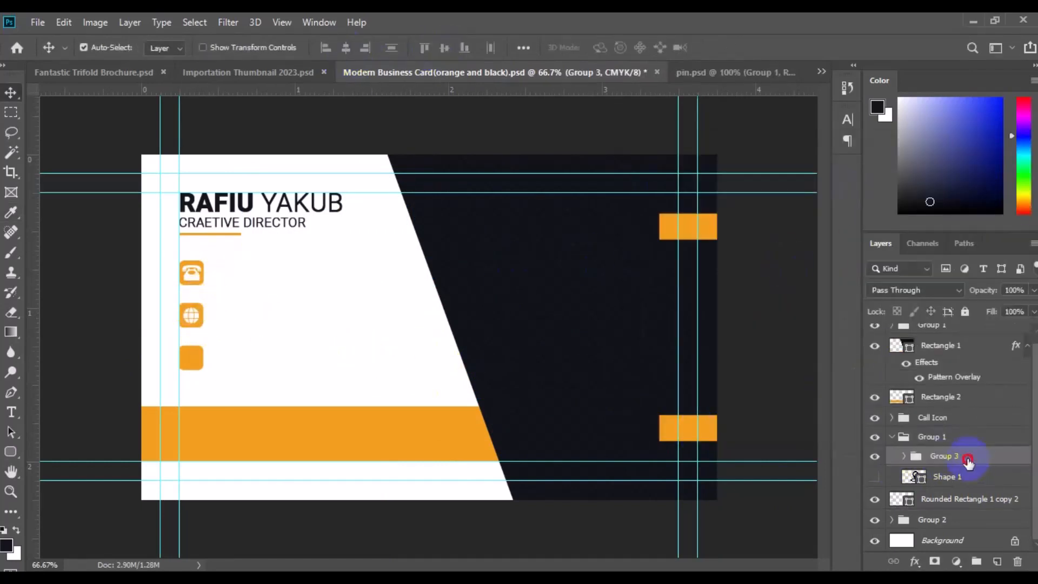
pyautogui.click(929, 422)
# Step: Move the third rounded square down onto the long orange bar and place its layer above the bar's layer
pyautogui.moveTo(193, 361); pyautogui.dragTo(192, 433)
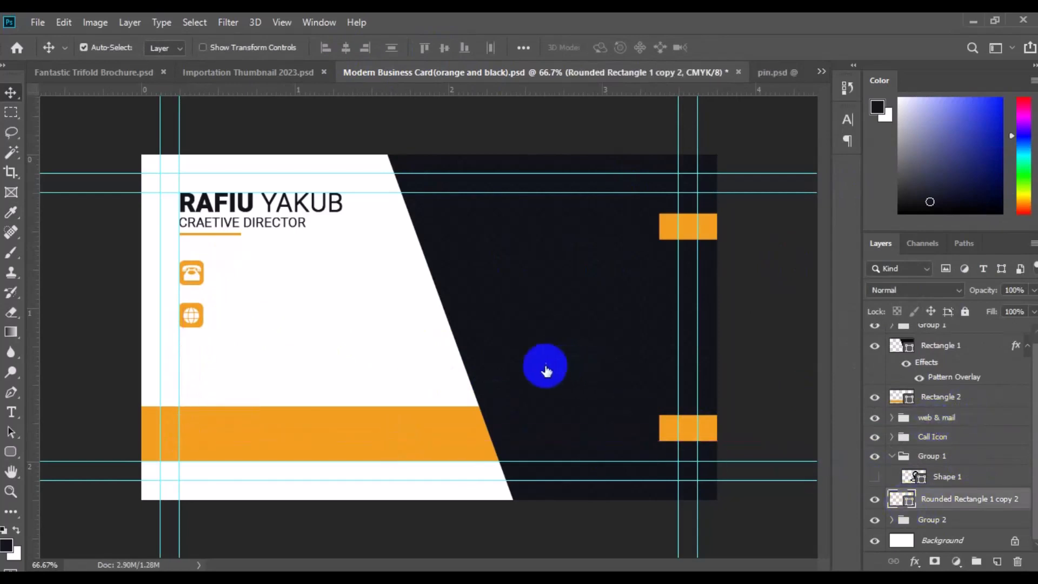
pyautogui.click(529, 358)
pyautogui.click(996, 174)
pyautogui.moveTo(944, 494); pyautogui.dragTo(956, 372)
# Step: Recolour the rounded square on the orange bar dark navy, hex 13141b
pyautogui.keyDown('ctrl'); pyautogui.click(911, 401); pyautogui.keyUp('ctrl')
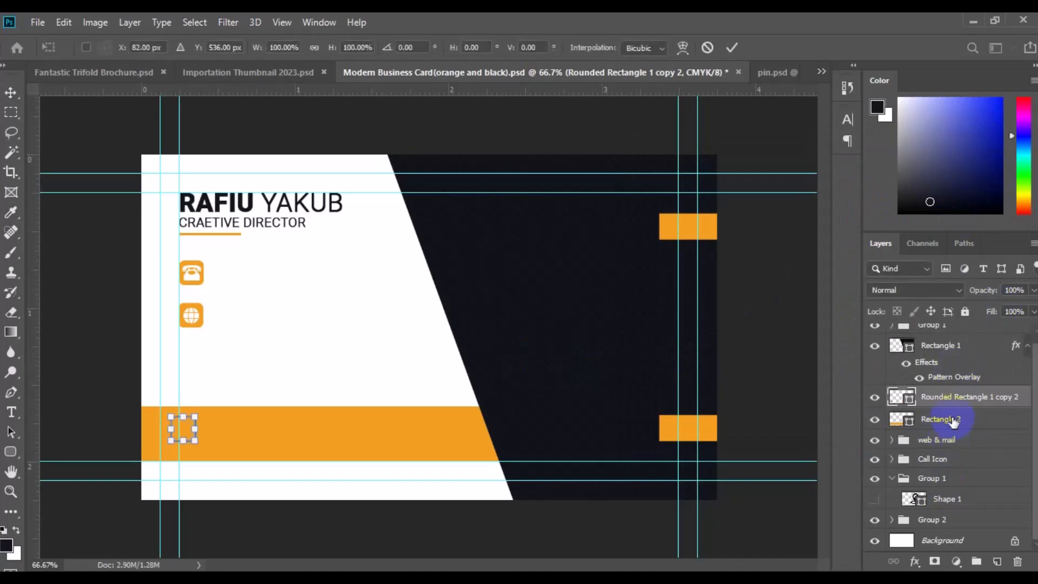
pyautogui.click(506, 368)
pyautogui.click(982, 174)
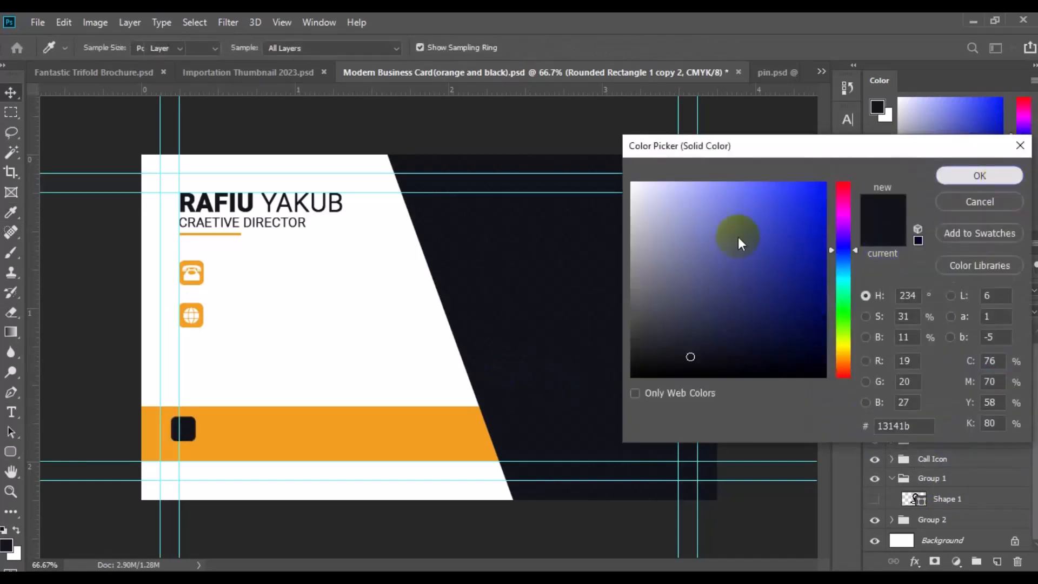
# Step: Align the dark square with the inner left guide and nudge it together with the orange bar upward, clear of the bottom guides
pyautogui.moveTo(198, 439); pyautogui.dragTo(198, 439)
pyautogui.keyDown('ctrl'); pyautogui.click(930, 421); pyautogui.keyUp('ctrl')
pyautogui.press('Up')
pyautogui.press('Up')
pyautogui.press('Up')
pyautogui.press('Up')
pyautogui.press('Up')
pyautogui.press('Up')
pyautogui.press('Up')
pyautogui.press('Up')
pyautogui.press('Up')
pyautogui.press('Up')
pyautogui.press('Up')
pyautogui.press('Up')
pyautogui.press('Up')
pyautogui.press('Up')
pyautogui.press('Up')
pyautogui.press('Up')
pyautogui.press('Up')
pyautogui.press('Up')
pyautogui.press('Up')
pyautogui.press('Up')
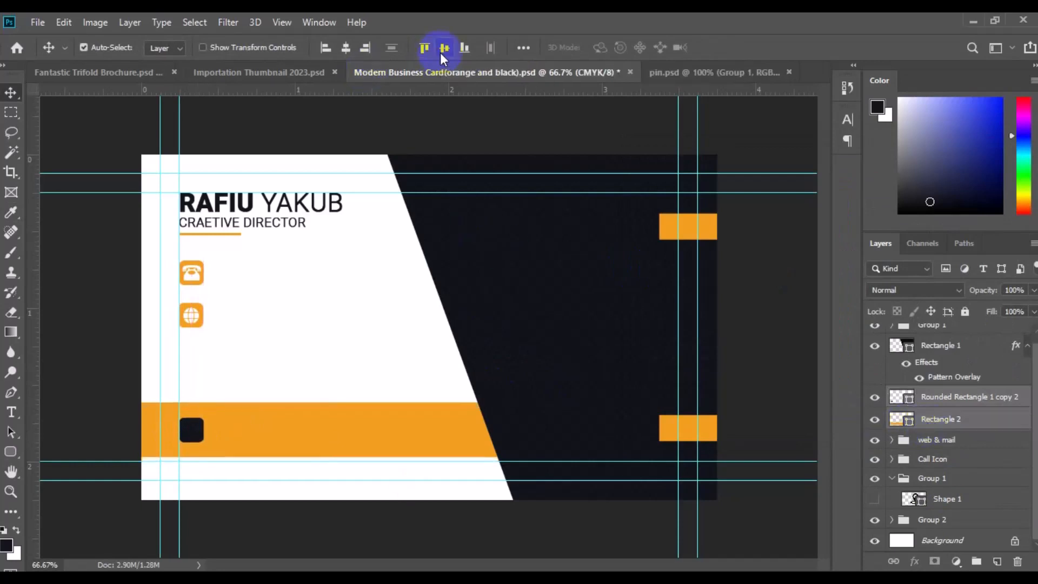
pyautogui.press('Up')
pyautogui.press('Up')
pyautogui.press('Up')
pyautogui.press('Up')
pyautogui.press('Up')
pyautogui.press('Up')
pyautogui.press('Up')
pyautogui.press('Up')
pyautogui.press('Up')
pyautogui.press('Up')
pyautogui.press('Up')
pyautogui.press('Up')
pyautogui.press('Up')
pyautogui.press('Up')
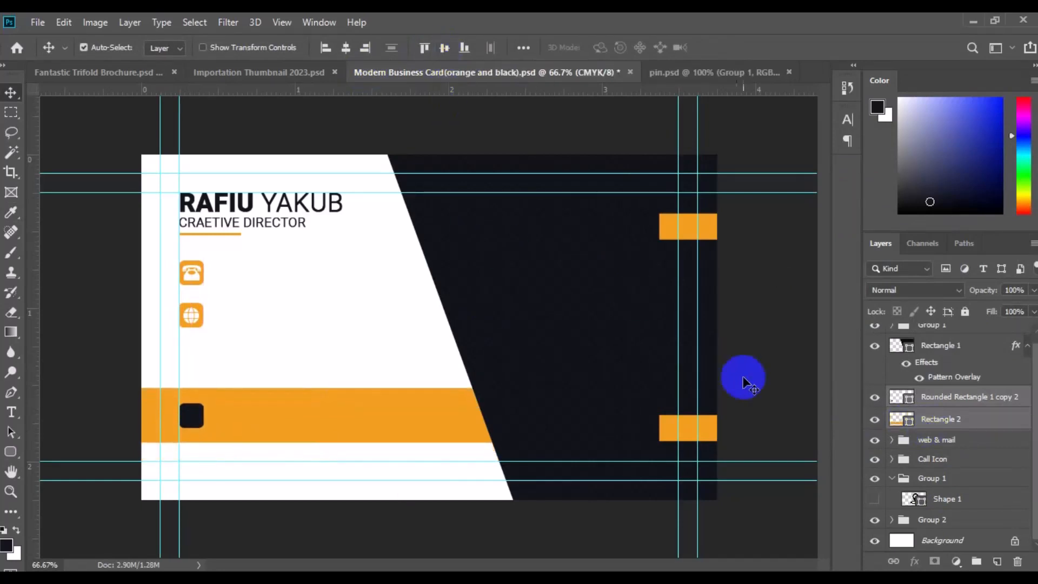
# Step: Move the location pin layer above the dark square's layer, show it and scale it down over the dark square
pyautogui.click(947, 499)
pyautogui.moveTo(953, 389); pyautogui.dragTo(951, 394)
pyautogui.click(875, 397)
pyautogui.hotkey('ctrl', 't')
pyautogui.moveTo(580, 440); pyautogui.dragTo(204, 428)
pyautogui.press('Return')
# Step: Recolour the location pin white, hex ffffff, and shrink it to fit inside the dark square
pyautogui.doubleClick(908, 398)
pyautogui.click(333, 339)
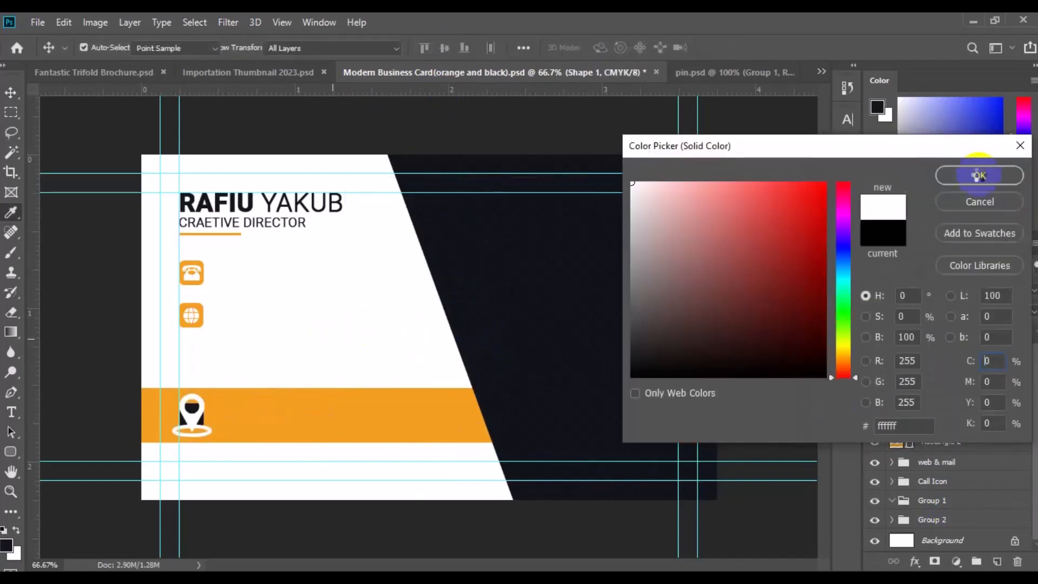
pyautogui.click(978, 176)
pyautogui.hotkey('ctrl', 't')
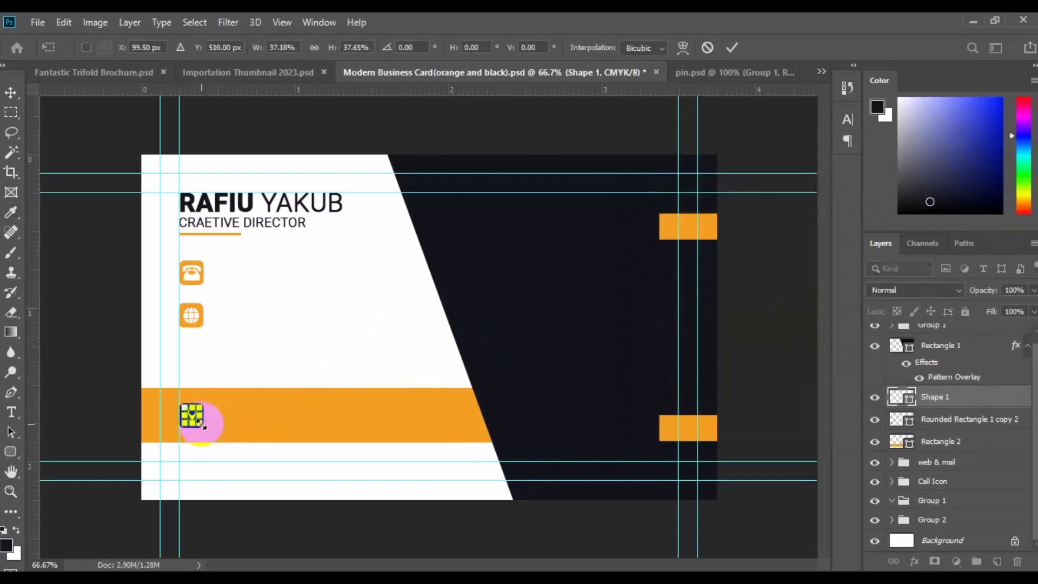
pyautogui.press('Return')
# Step: Group the location pin with its dark square and name the group location
pyautogui.keyDown('shift'); pyautogui.click(956, 420); pyautogui.keyUp('shift')
pyautogui.click(983, 559)
pyautogui.doubleClick(933, 404)
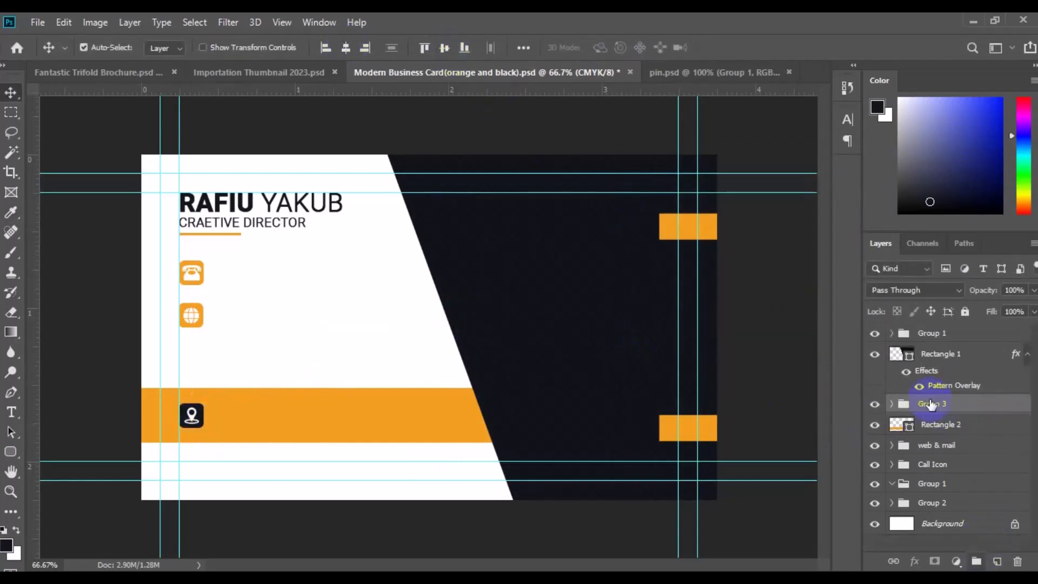
# Step: Add two lines of phone numbers beside the phone icon in 6 pt Roboto Medium on a new layer above Call Icon
pyautogui.click(943, 461)
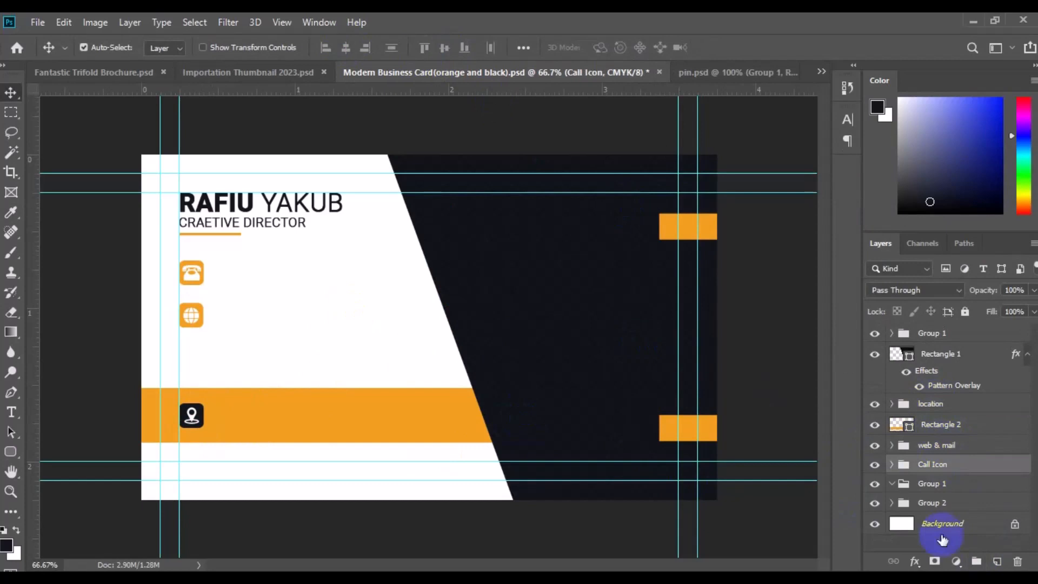
pyautogui.click(996, 562)
pyautogui.click(12, 415)
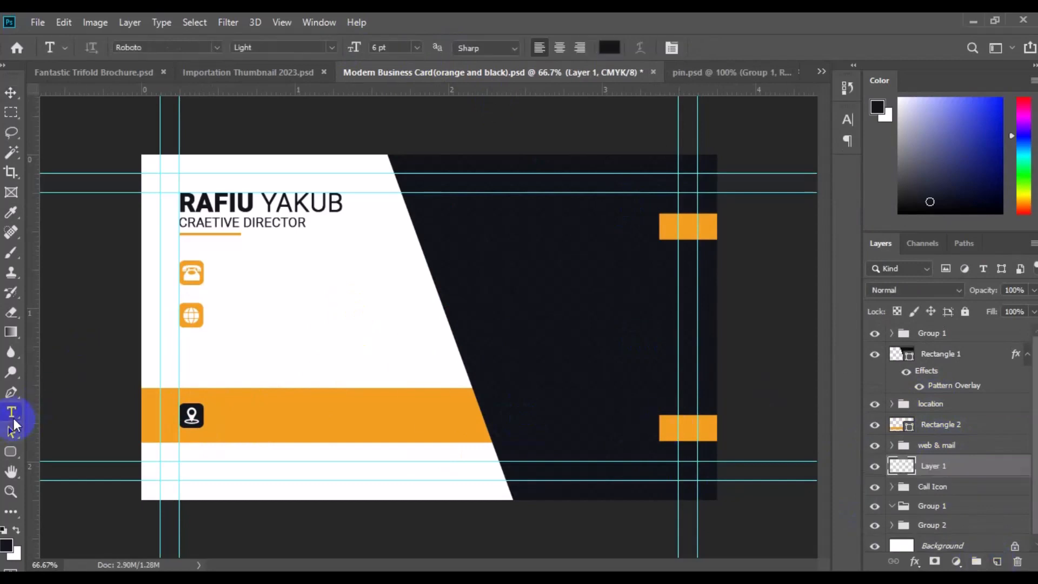
pyautogui.click(241, 278)
pyautogui.click(324, 47)
pyautogui.click(307, 133)
pyautogui.write('+000 1234 5 6789')
pyautogui.press('Return')
pyautogui.write('+000 12345')
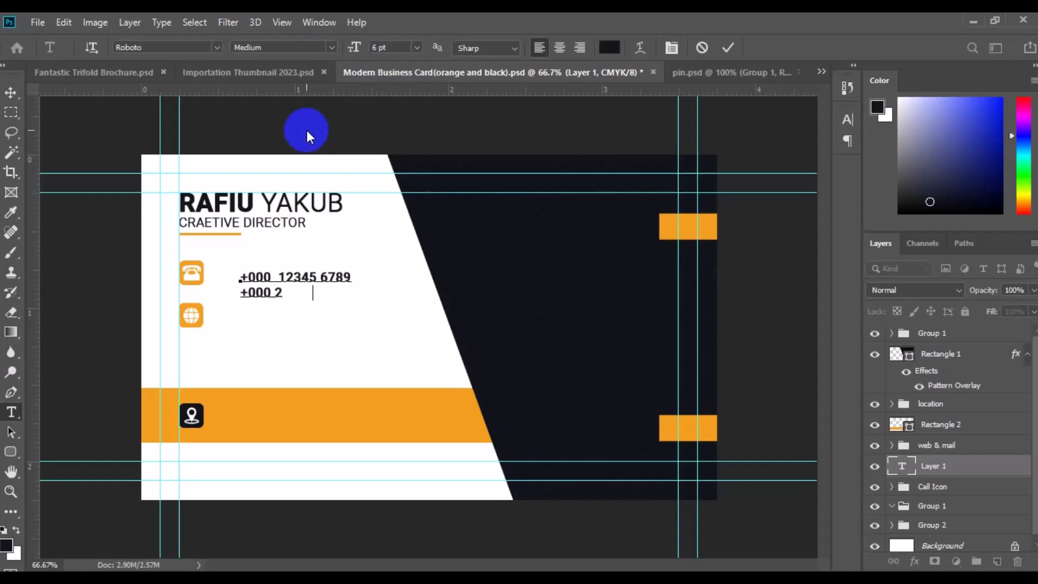
pyautogui.write(' 6789')
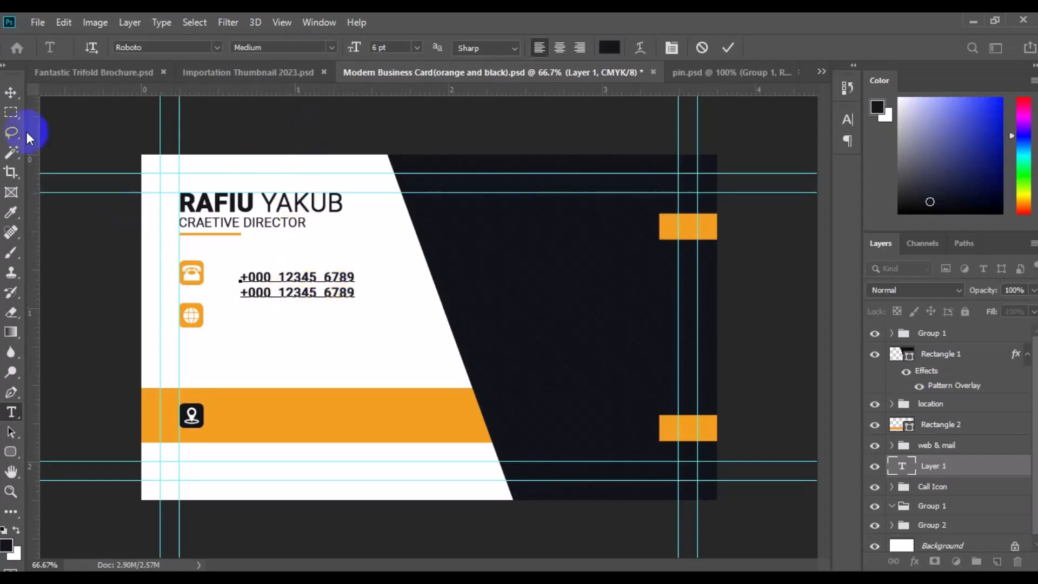
# Step: Move the phone numbers close beside the phone icon and align their vertical centres with the Call Icon group
pyautogui.click(11, 93)
pyautogui.moveTo(259, 294); pyautogui.dragTo(224, 283)
pyautogui.click(583, 333)
pyautogui.click(445, 49)
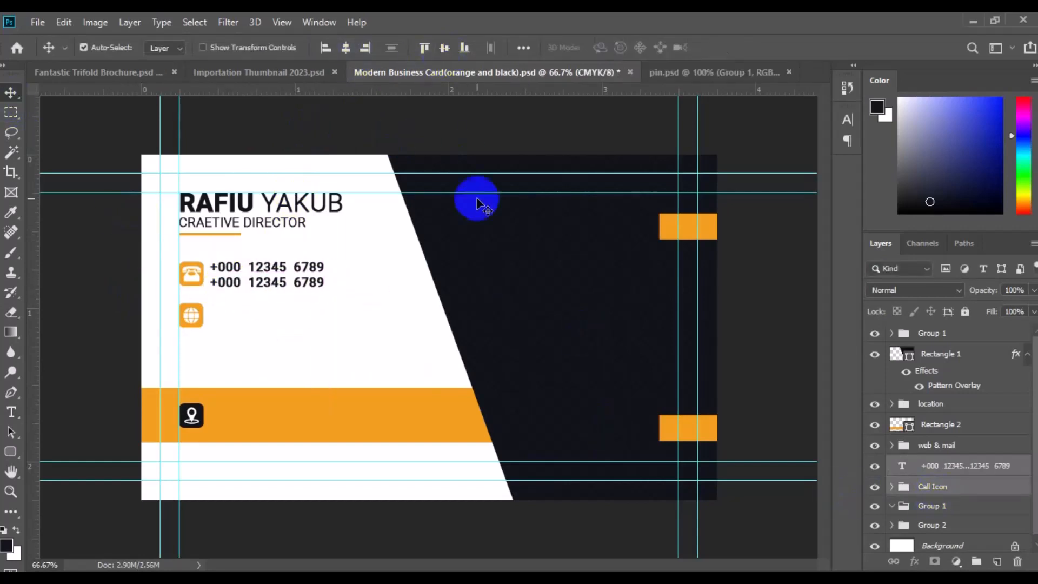
# Step: Duplicate the phone numbers beside the globe icon and replace the copy's text with two lines of the contact e-mail
pyautogui.click(968, 472)
pyautogui.moveTo(264, 285); pyautogui.dragTo(263, 327)
pyautogui.click(11, 412)
pyautogui.click(216, 308)
pyautogui.hotkey('ctrl', 'a')
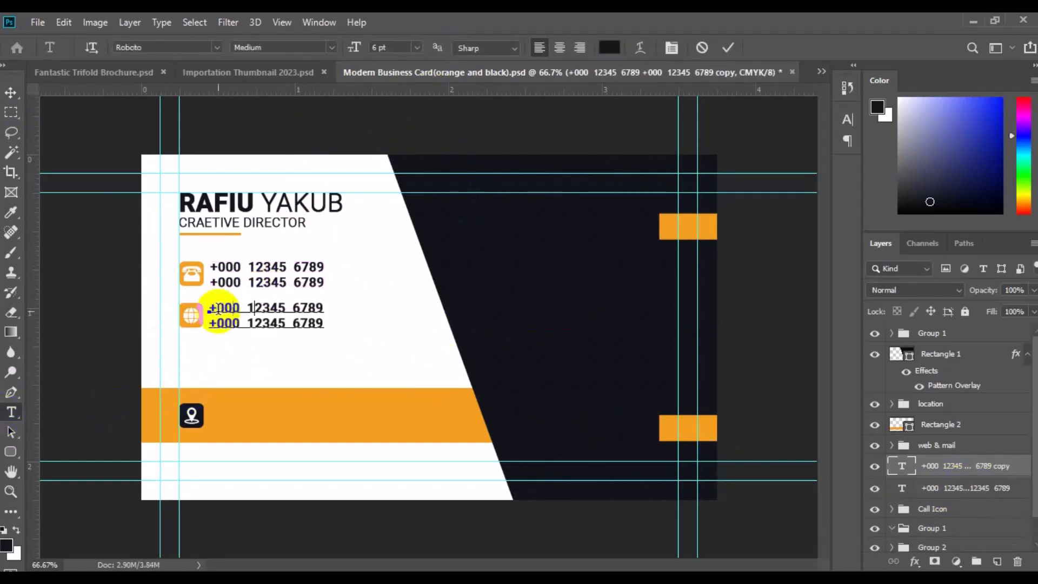
pyautogui.write('info@webmail')
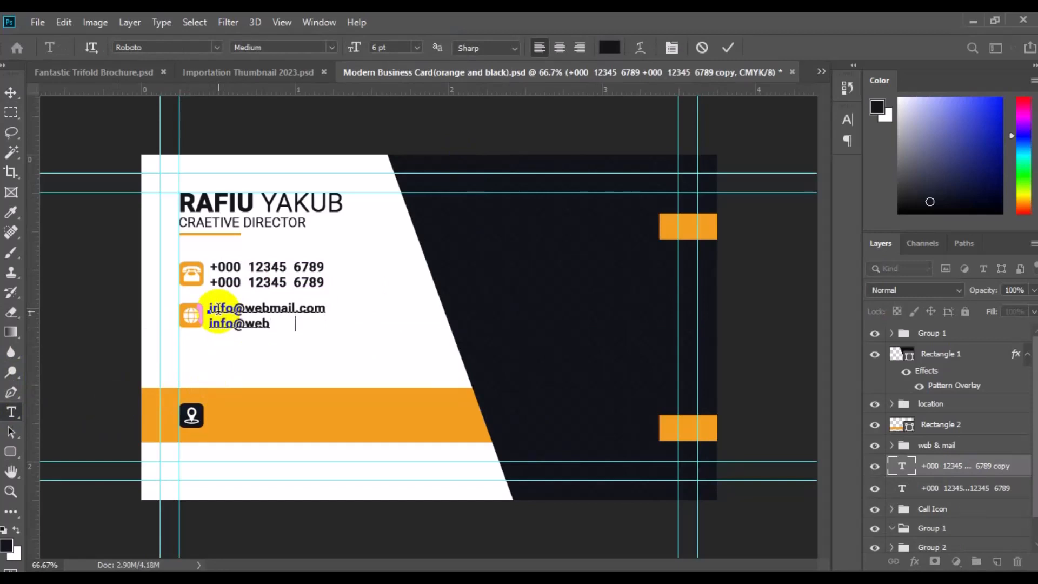
pyautogui.hotkey('ctrl', 'Return')
# Step: Centre the e-mail lines vertically with the web & mail icon and align their left edge with the phone numbers
pyautogui.press('v')
pyautogui.click(955, 445)
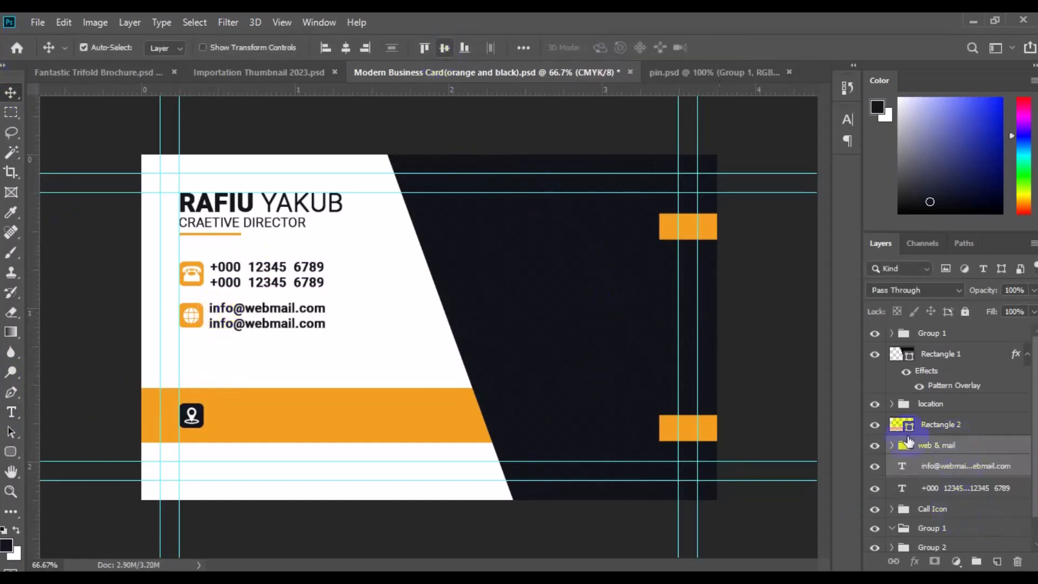
pyautogui.click(919, 466)
pyautogui.keyDown('shift'); pyautogui.click(913, 487); pyautogui.keyUp('shift')
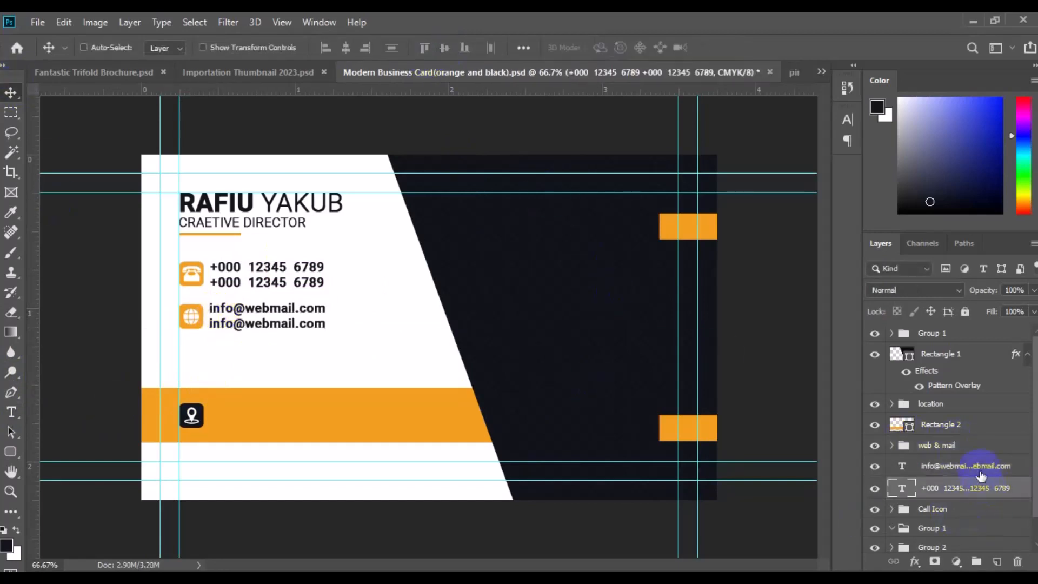
pyautogui.click(330, 53)
# Step: Duplicate the e-mail text, place the copy above the location group in the layer order and beside the location pin on the orange bar
pyautogui.click(943, 474)
pyautogui.hotkey('ctrl', 'j')
pyautogui.moveTo(942, 472); pyautogui.dragTo(965, 395)
pyautogui.hotkey('ctrl', 't')
pyautogui.moveTo(259, 330); pyautogui.dragTo(260, 433)
pyautogui.press('Return')
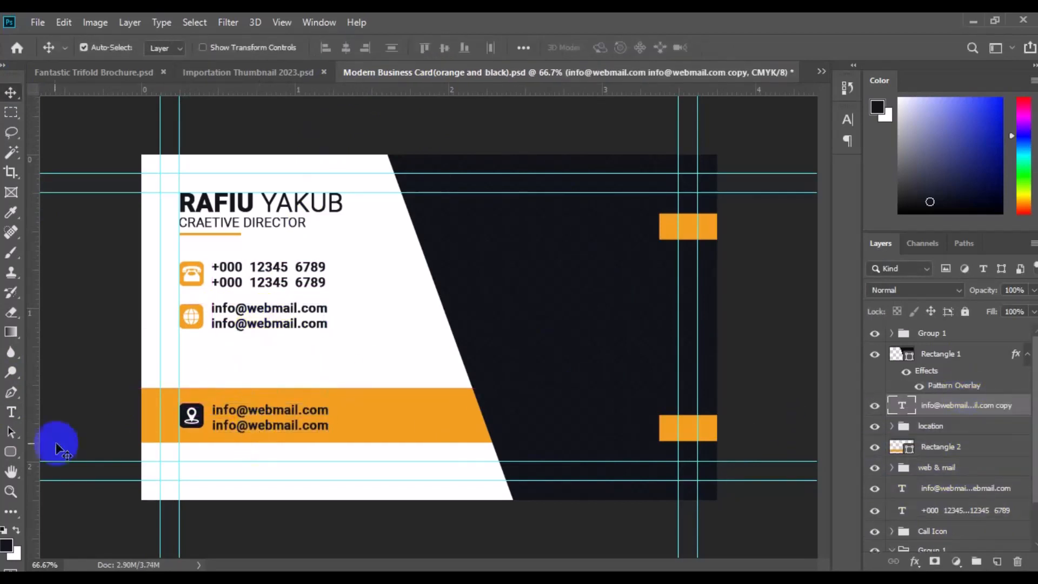
# Step: Replace the copied text on the orange bar with a two-line placeholder street address and colour it white
pyautogui.press('t')
pyautogui.write('Your Street Addres')
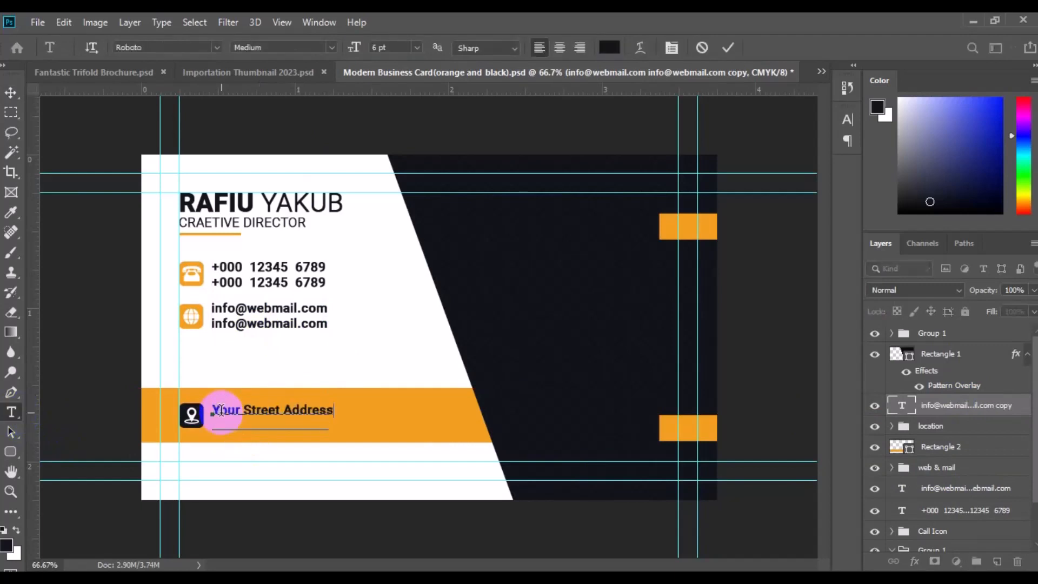
pyautogui.write('08')
pyautogui.hotkey('ctrl', 'a')
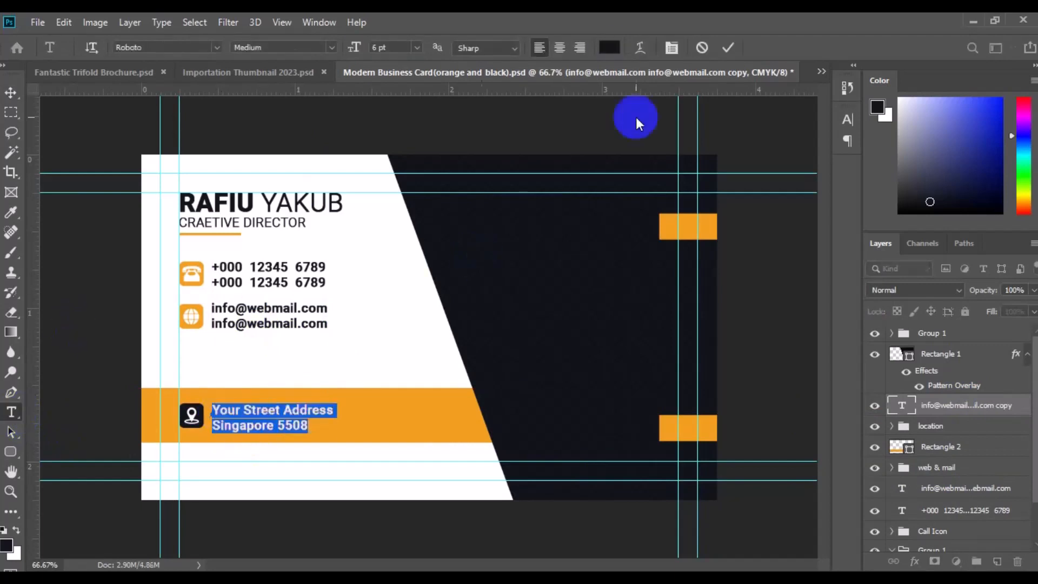
pyautogui.click(610, 47)
pyautogui.click(401, 306)
pyautogui.click(978, 176)
pyautogui.click(11, 93)
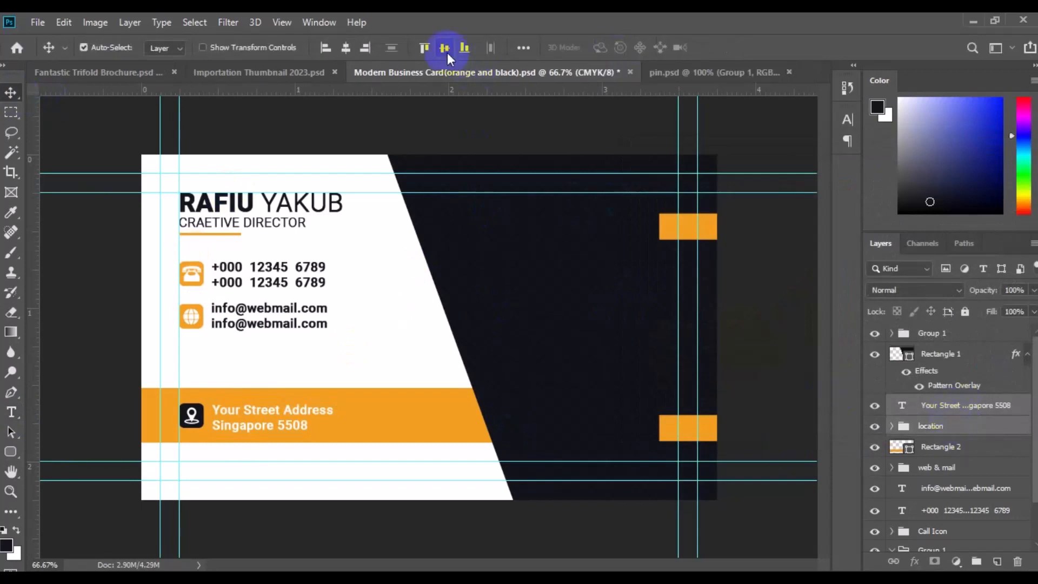
# Step: Centre the address vertically with the location icon, group them, and centre the group vertically on the orange bar
pyautogui.keyDown('shift'); pyautogui.click(943, 426); pyautogui.keyUp('shift')
pyautogui.hotkey('ctrl', 'g')
pyautogui.keyDown('ctrl'); pyautogui.click(943, 431); pyautogui.keyUp('ctrl')
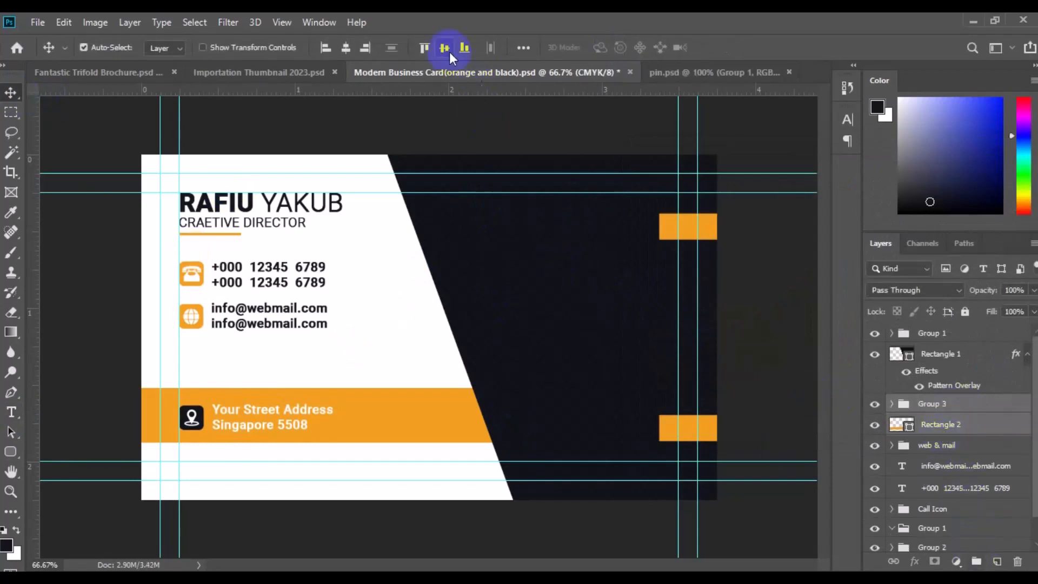
pyautogui.click(445, 48)
# Step: Align the left edges of the address and e-mail text, group both layers and left-align them with the phone numbers
pyautogui.keyDown('ctrl'); pyautogui.click(269, 415); pyautogui.keyUp('ctrl')
pyautogui.keyDown('ctrl'); pyautogui.click(956, 513); pyautogui.keyUp('ctrl')
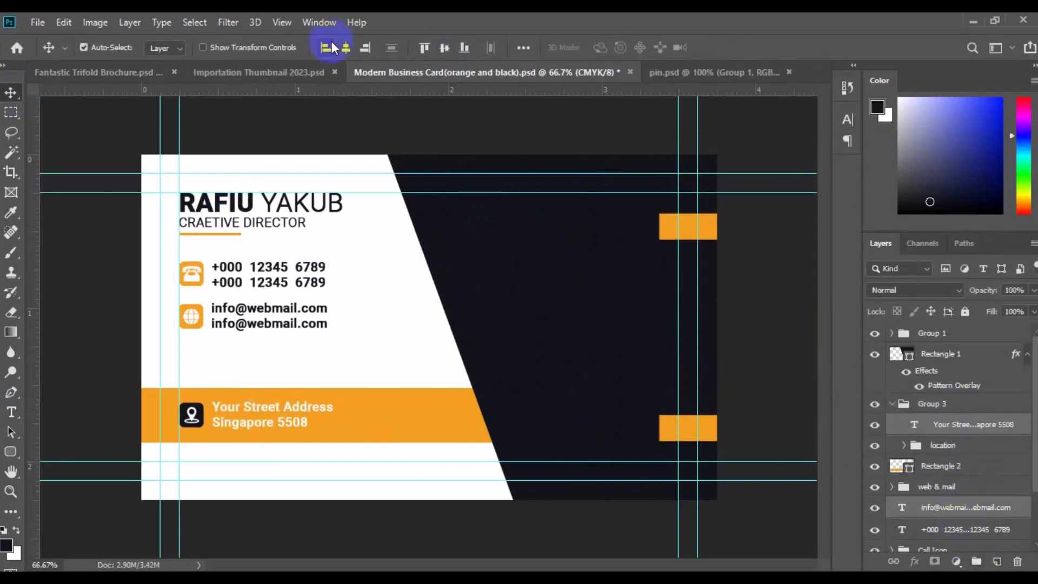
pyautogui.hotkey('ctrl', 'g')
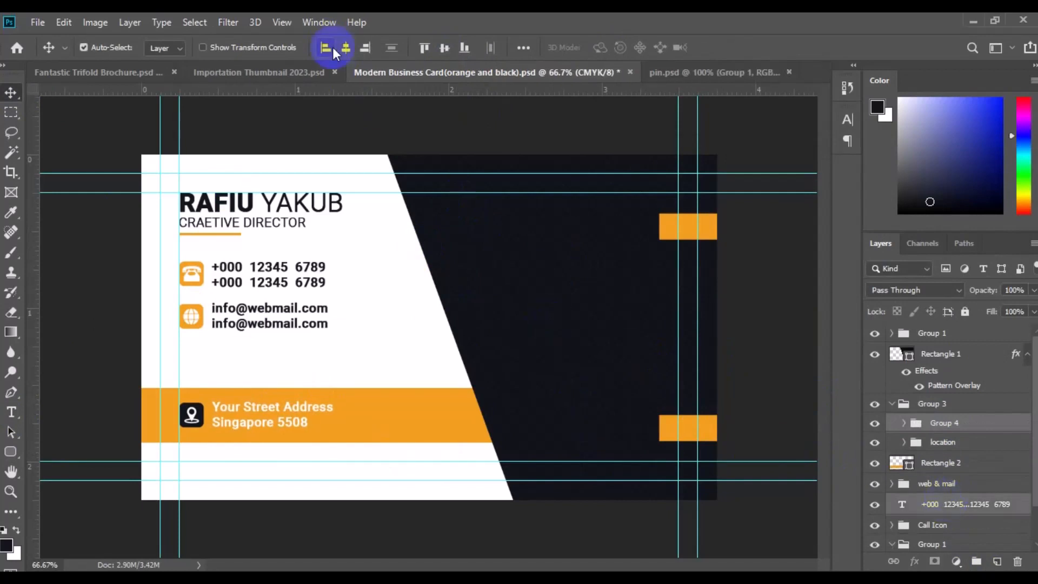
# Step: Draw an orange X custom shape as a logo on a new layer over the card's dark area
pyautogui.hotkey('ctrl', '-')
pyautogui.hotkey('ctrl', 'shift', 'alt', 'n')
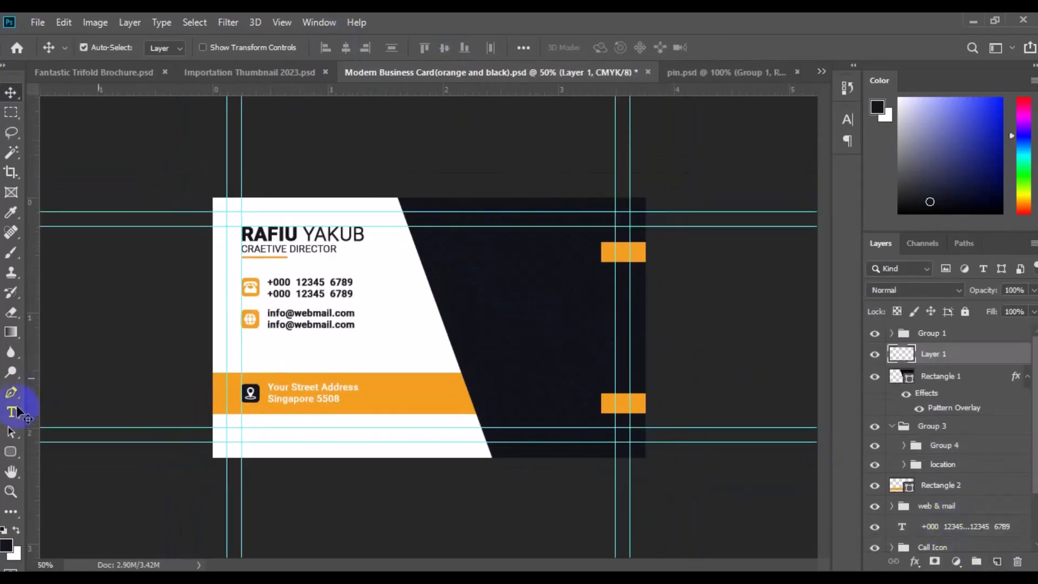
pyautogui.rightClick(11, 452)
pyautogui.click(76, 528)
pyautogui.click(618, 48)
pyautogui.moveTo(731, 160)
pyautogui.mouseDown()
pyautogui.moveTo(736, 320)
pyautogui.moveTo(729, 181)
pyautogui.mouseUp()
pyautogui.click(517, 198)
pyautogui.click(12, 453)
pyautogui.moveTo(469, 248); pyautogui.dragTo(511, 280)
pyautogui.press('v')
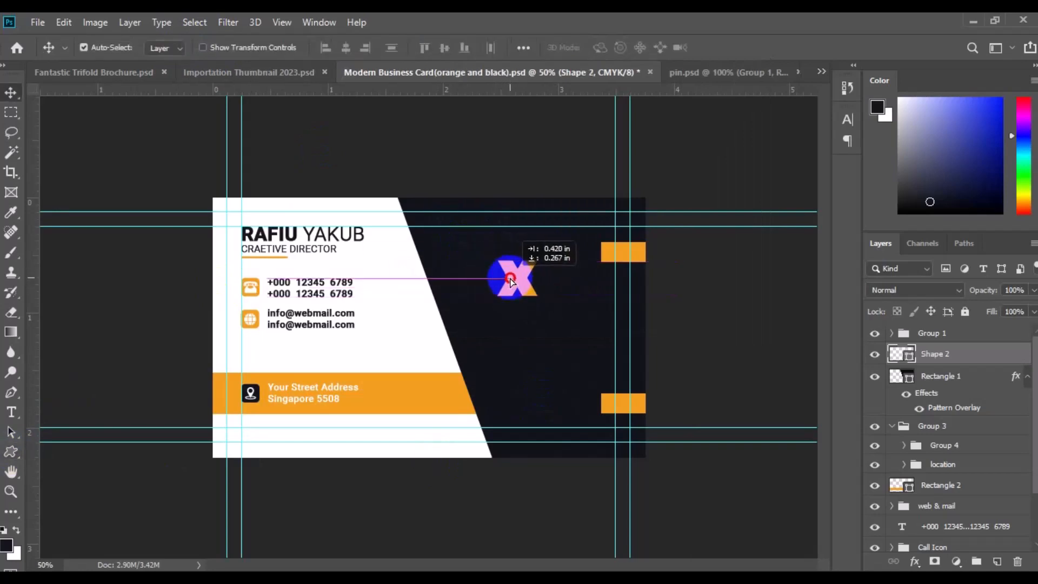
# Step: Add the white 10 pt Roboto text LOGO PRO below the X on a new layer, with PRO in Light weight
pyautogui.click(998, 561)
pyautogui.click(12, 412)
pyautogui.click(484, 329)
pyautogui.moveTo(356, 50); pyautogui.dragTo(367, 53)
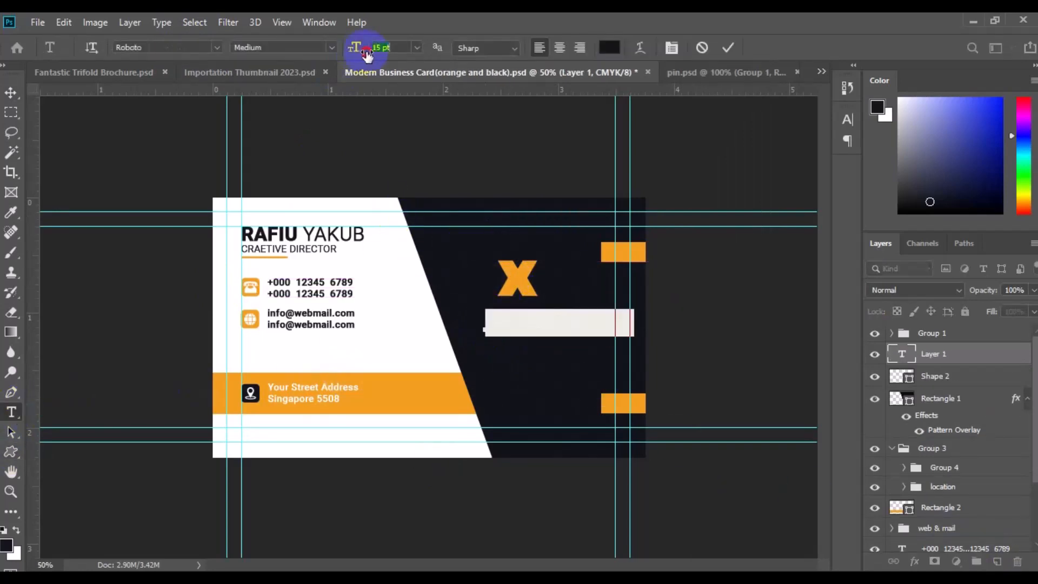
pyautogui.click(609, 47)
pyautogui.click(1004, 178)
pyautogui.write('LOGO PRO')
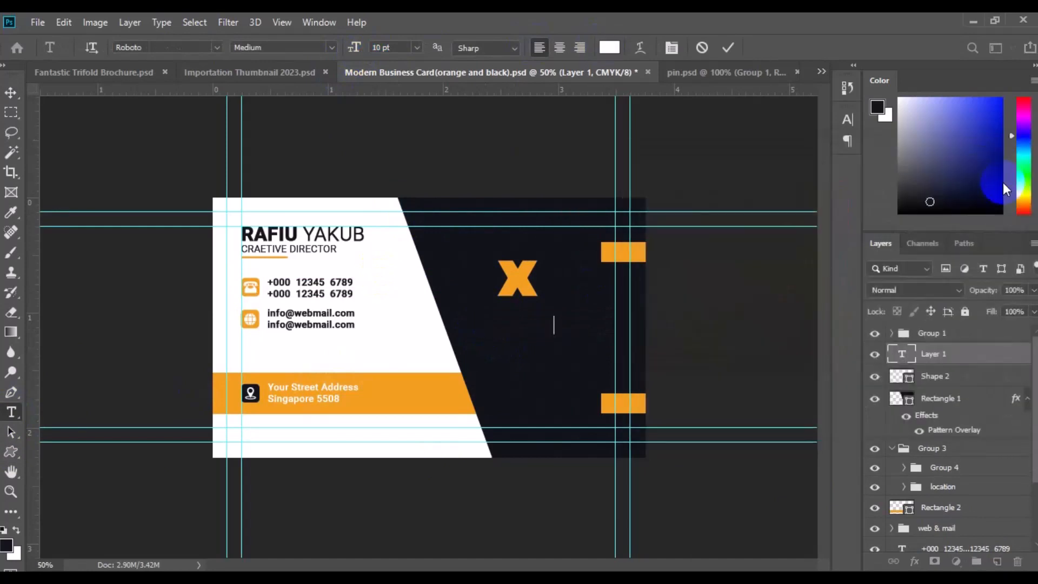
pyautogui.click(283, 48)
pyautogui.click(254, 84)
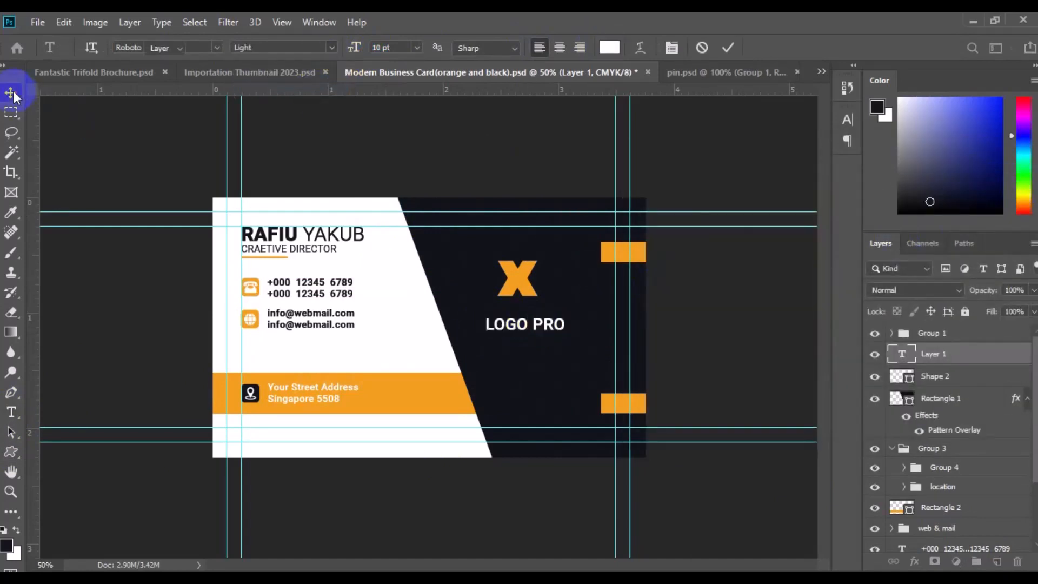
# Step: Move LOGO PRO closer under the X, centre the two, group them and centre the group vertically on the card
pyautogui.click(11, 92)
pyautogui.moveTo(517, 330); pyautogui.dragTo(508, 320)
pyautogui.keyDown('shift'); pyautogui.click(930, 381); pyautogui.keyUp('shift')
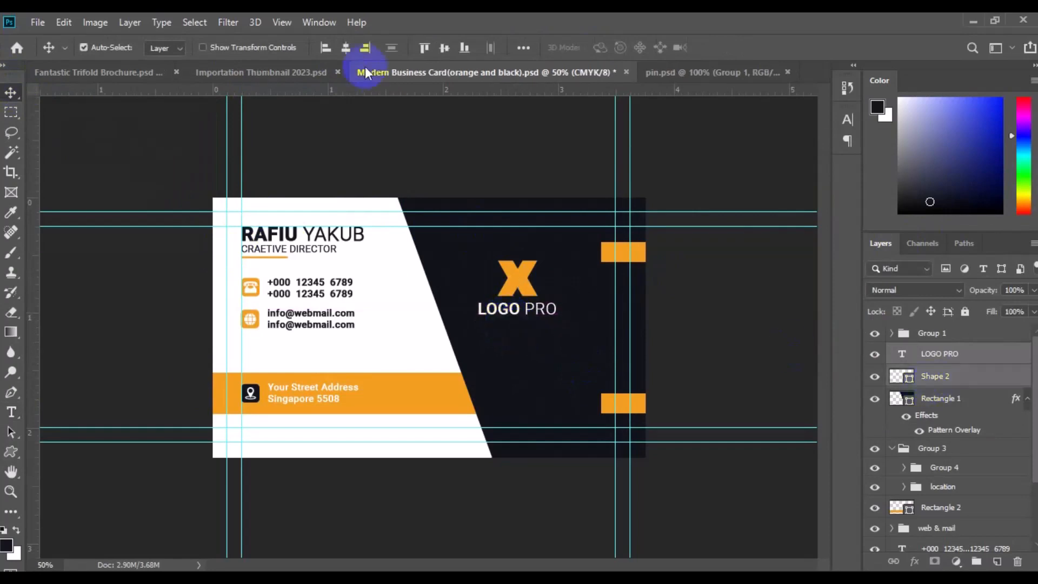
pyautogui.hotkey('ctrl', 'g')
pyautogui.click(444, 47)
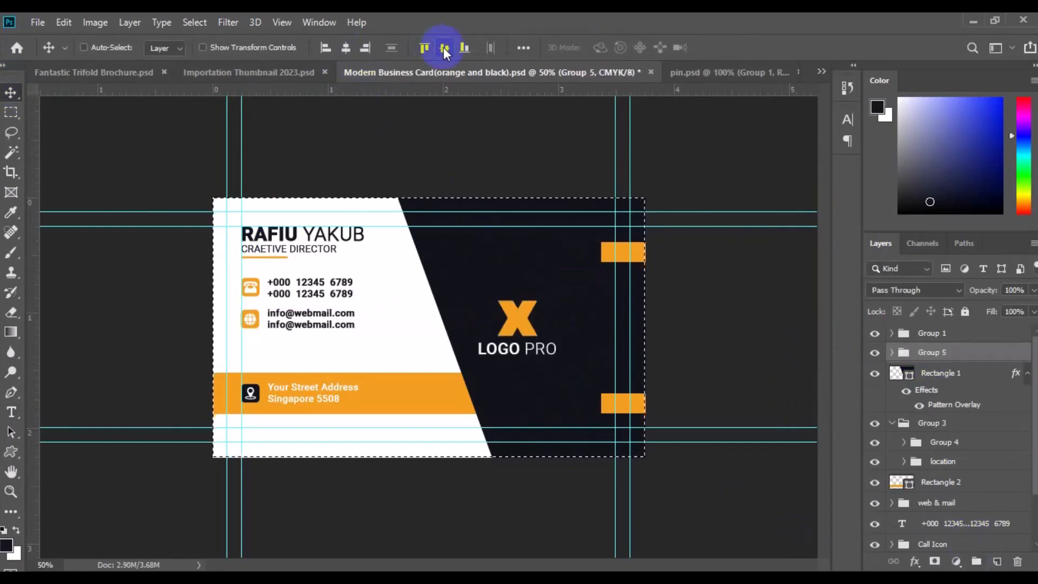
# Step: Nudge the logo group to the right so that it sits inside the dark area
pyautogui.press('Right')
pyautogui.press('Right')
pyautogui.press('Right')
pyautogui.press('Right')
pyautogui.press('Right')
pyautogui.press('Right')
pyautogui.press('Right')
pyautogui.press('Right')
pyautogui.press('Right')
pyautogui.press('Right')
pyautogui.press('Right')
pyautogui.press('Right')
pyautogui.press('Right')
pyautogui.press('Right')
pyautogui.press('Right')
pyautogui.press('Right')
pyautogui.press('Right')
pyautogui.press('Right')
pyautogui.press('Right')
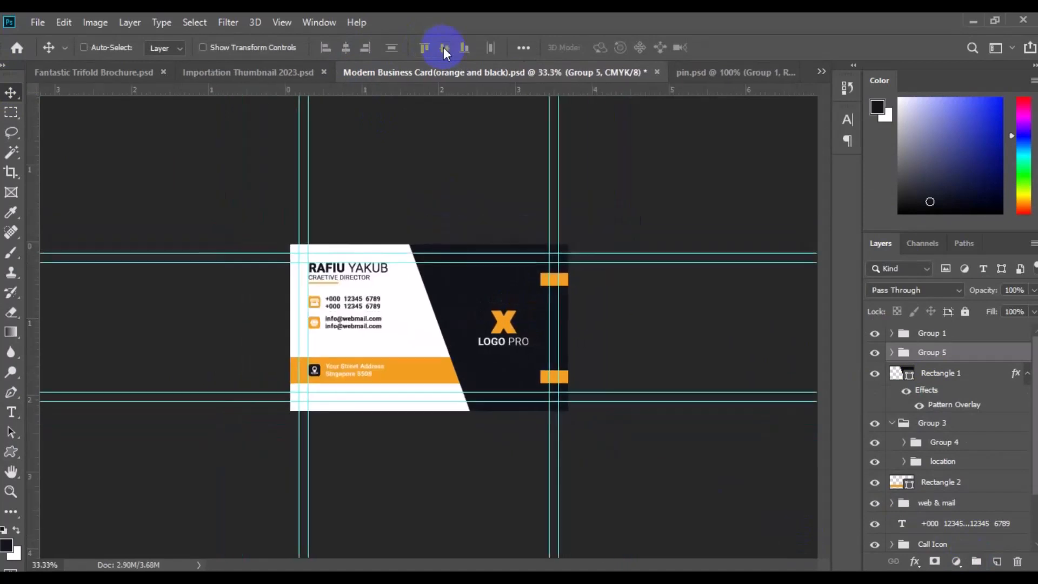
# Step: Nudge the orange bar up slightly together with its location icon and address text
pyautogui.click(938, 464)
pyautogui.keyDown('shift'); pyautogui.click(938, 481); pyautogui.keyUp('shift')
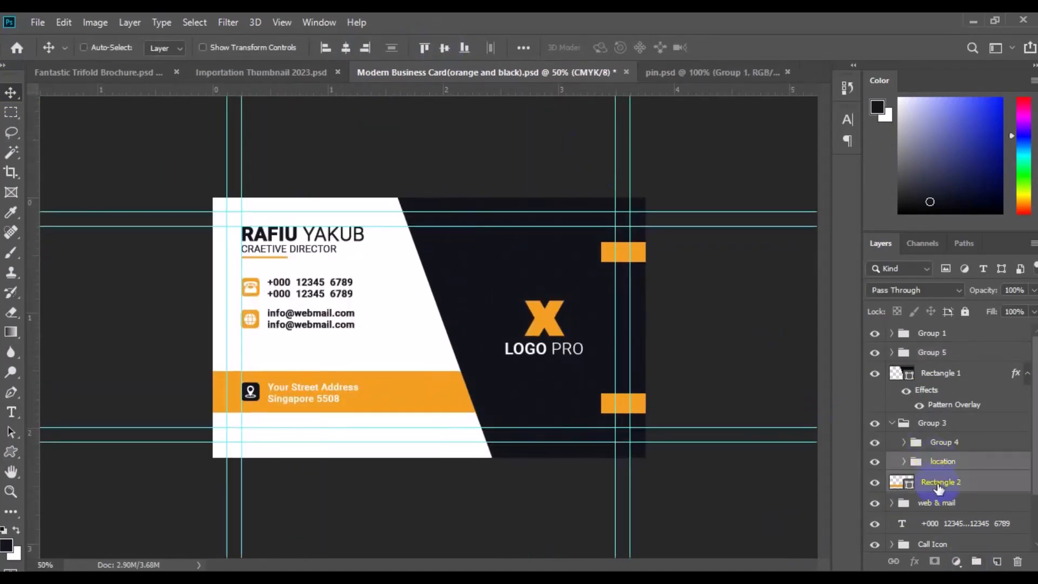
pyautogui.scroll(-2, 1034, 520)
pyautogui.moveTo(1035, 524); pyautogui.dragTo(1035, 533)
pyautogui.click(904, 388)
pyautogui.keyDown('ctrl'); pyautogui.click(980, 415); pyautogui.keyUp('ctrl')
pyautogui.press('Up')
pyautogui.press('Up')
pyautogui.press('Up')
pyautogui.press('Up')
pyautogui.press('Up')
pyautogui.press('Up')
pyautogui.press('Up')
pyautogui.press('Down')
pyautogui.press('Down')
pyautogui.press('Down')
pyautogui.press('Down')
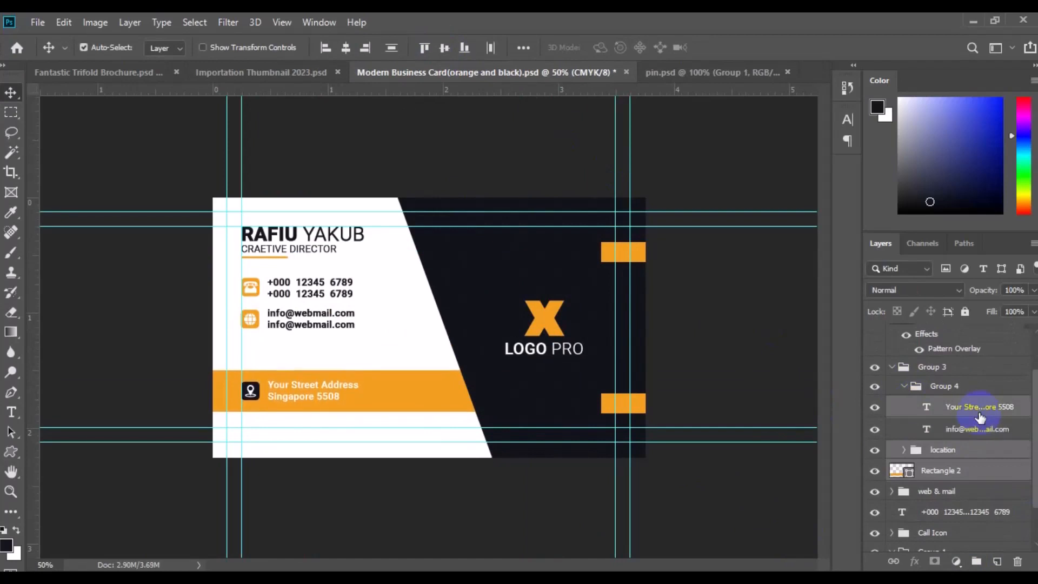
# Step: Nudge the phone and e-mail rows down together with their icons
pyautogui.click(997, 428)
pyautogui.keyDown('ctrl'); pyautogui.click(950, 491); pyautogui.keyUp('ctrl')
pyautogui.keyDown('ctrl'); pyautogui.click(944, 516); pyautogui.keyUp('ctrl')
pyautogui.keyDown('ctrl'); pyautogui.click(940, 532); pyautogui.keyUp('ctrl')
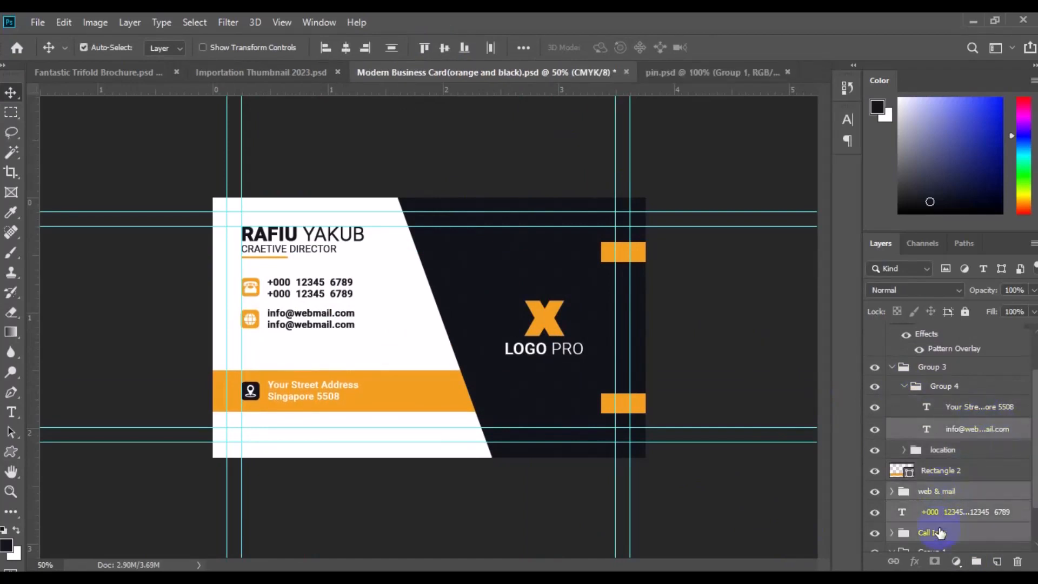
pyautogui.press('Down')
pyautogui.press('Down')
pyautogui.press('Down')
pyautogui.press('Down')
pyautogui.press('Down')
pyautogui.press('Down')
# Step: Select the phone numbers layer together with the Call Icon group
pyautogui.click(990, 512)
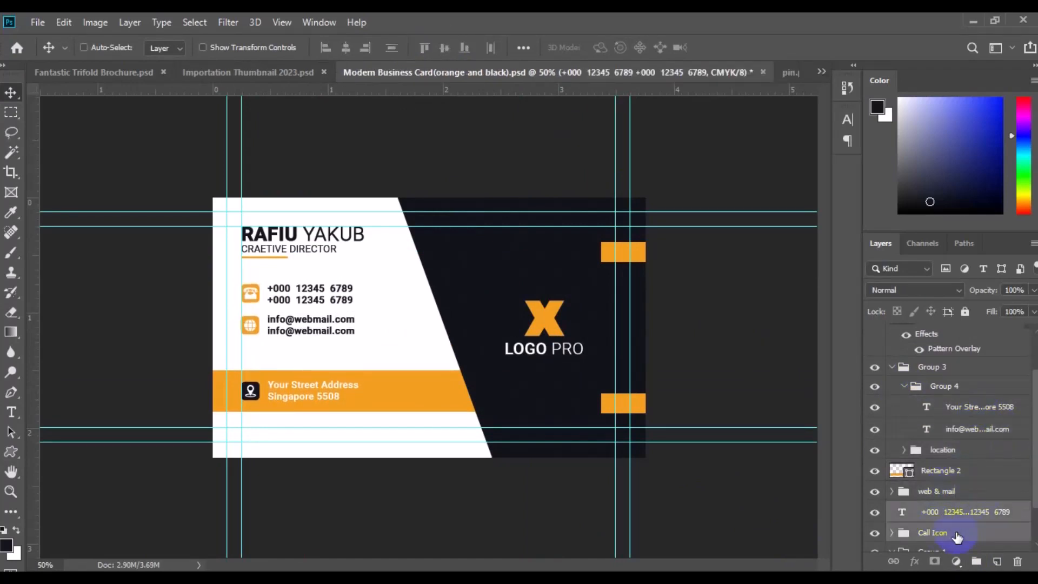